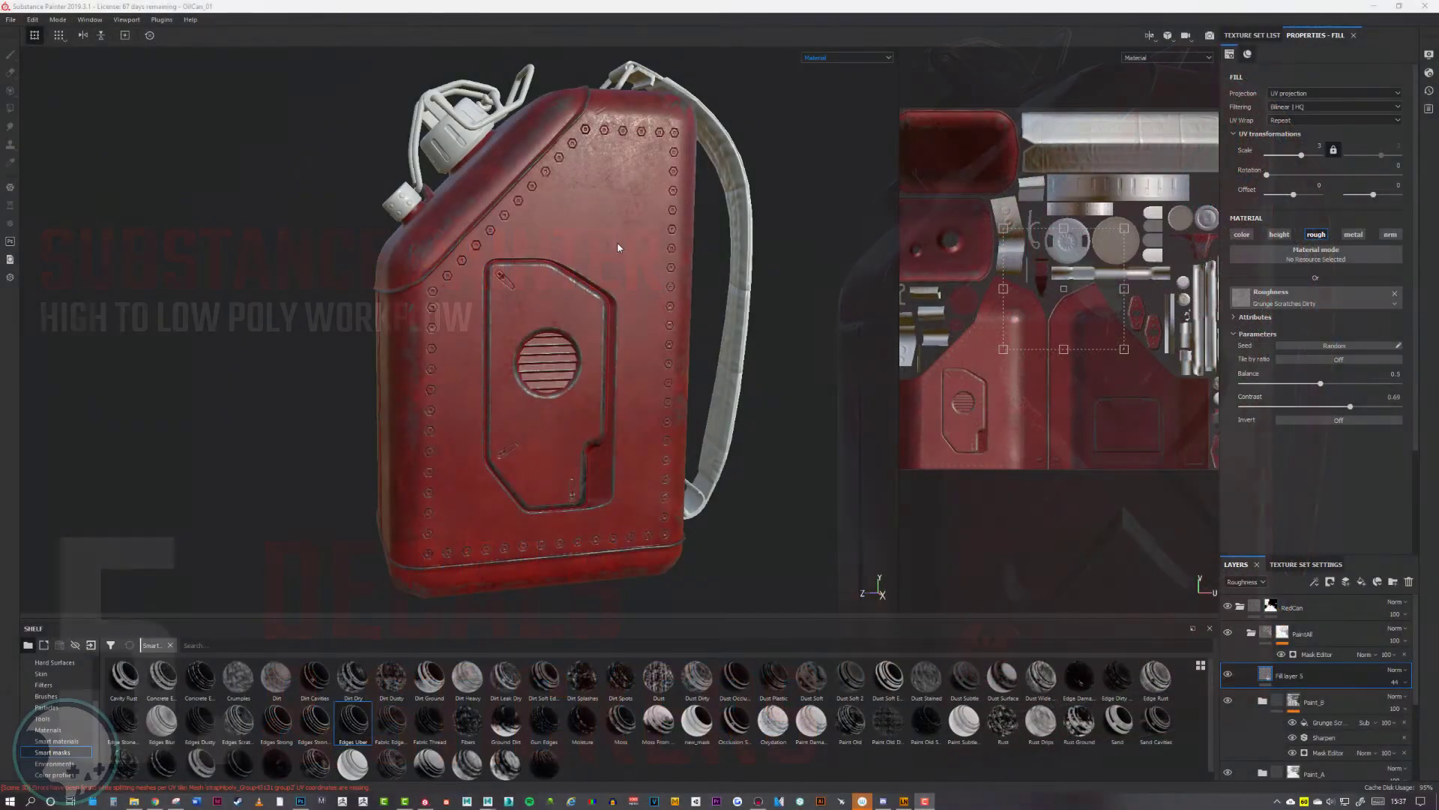
Show the alphas in the shelf
{"action": "left_click_drag", "start_coordinate": [636, 242], "coordinate": [515, 313], "text": "alt"}
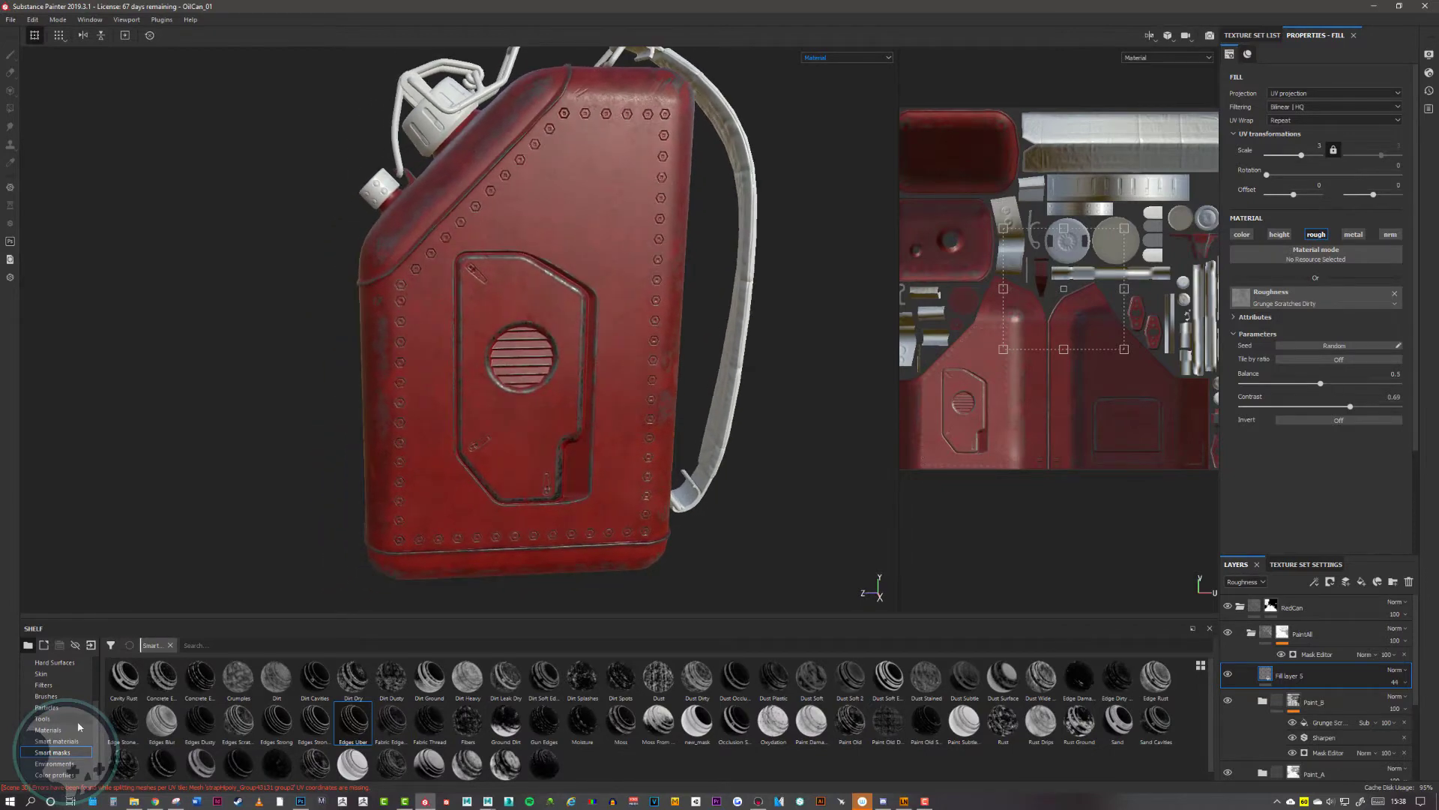
{"action": "scroll", "coordinate": [54, 701], "scroll_direction": "up", "scroll_amount": 3}
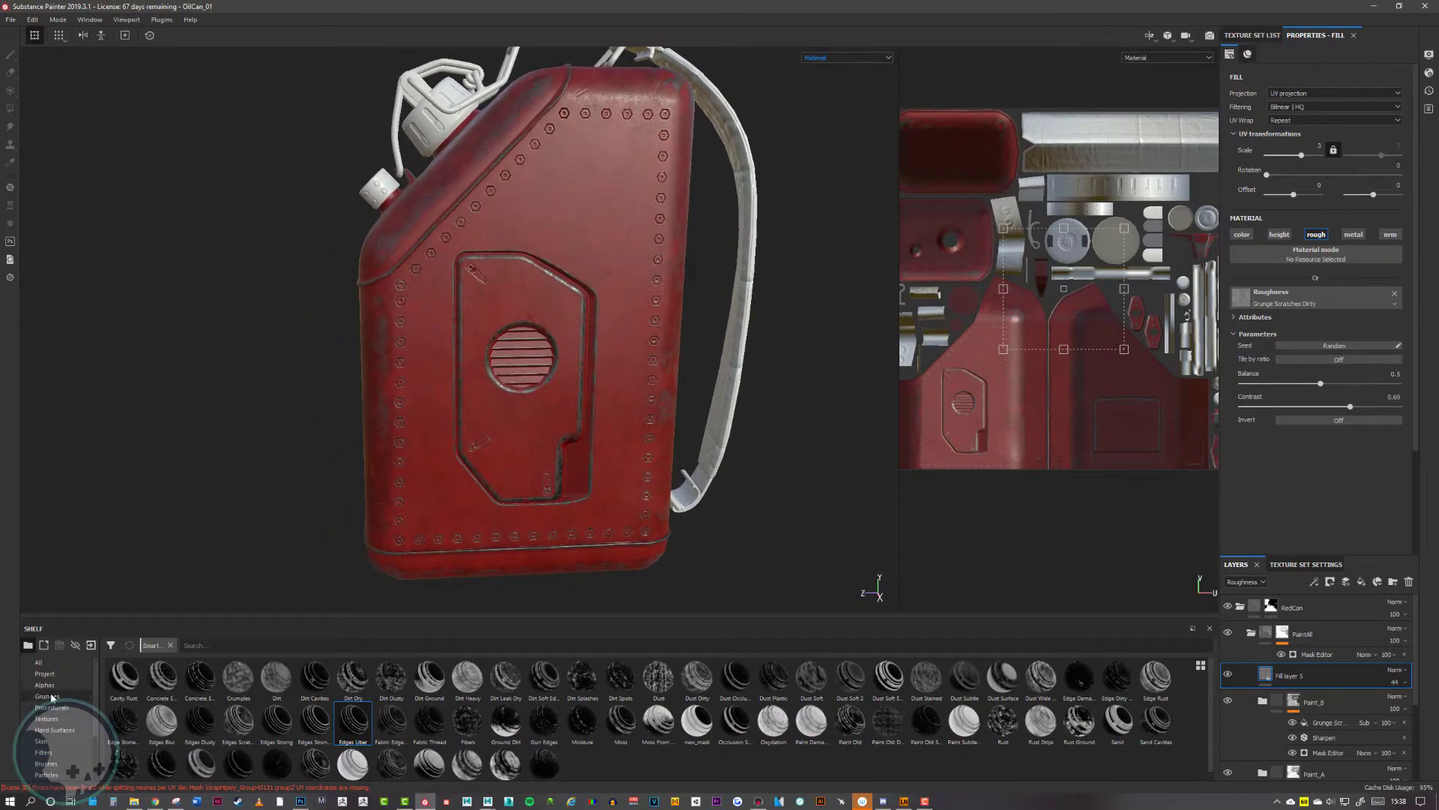
{"action": "left_click", "coordinate": [45, 684]}
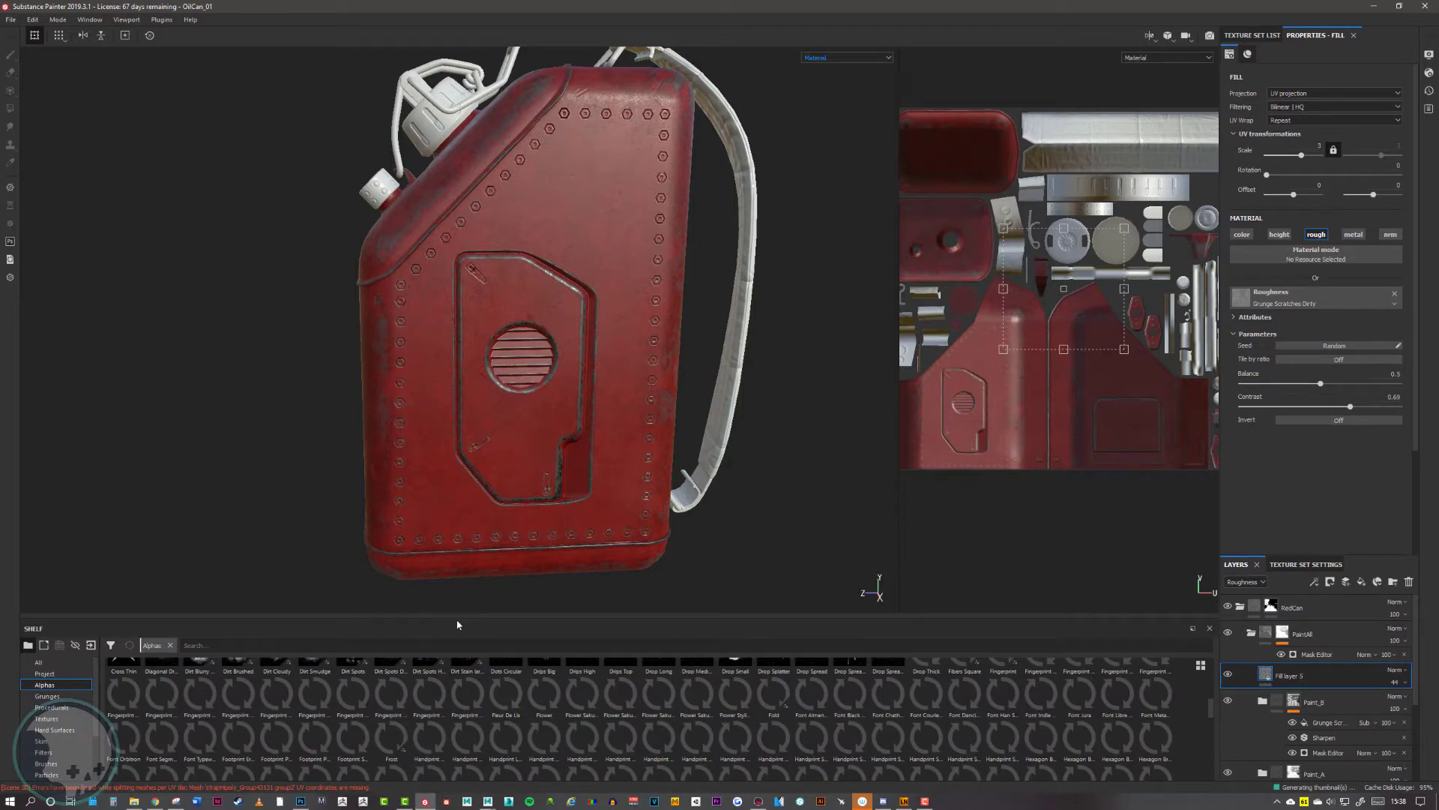
{"action": "left_click_drag", "start_coordinate": [455, 619], "coordinate": [476, 548]}
{"action": "left_click_drag", "start_coordinate": [478, 596], "coordinate": [480, 620]}
{"action": "left_click_drag", "start_coordinate": [602, 357], "coordinate": [655, 342], "text": "alt"}
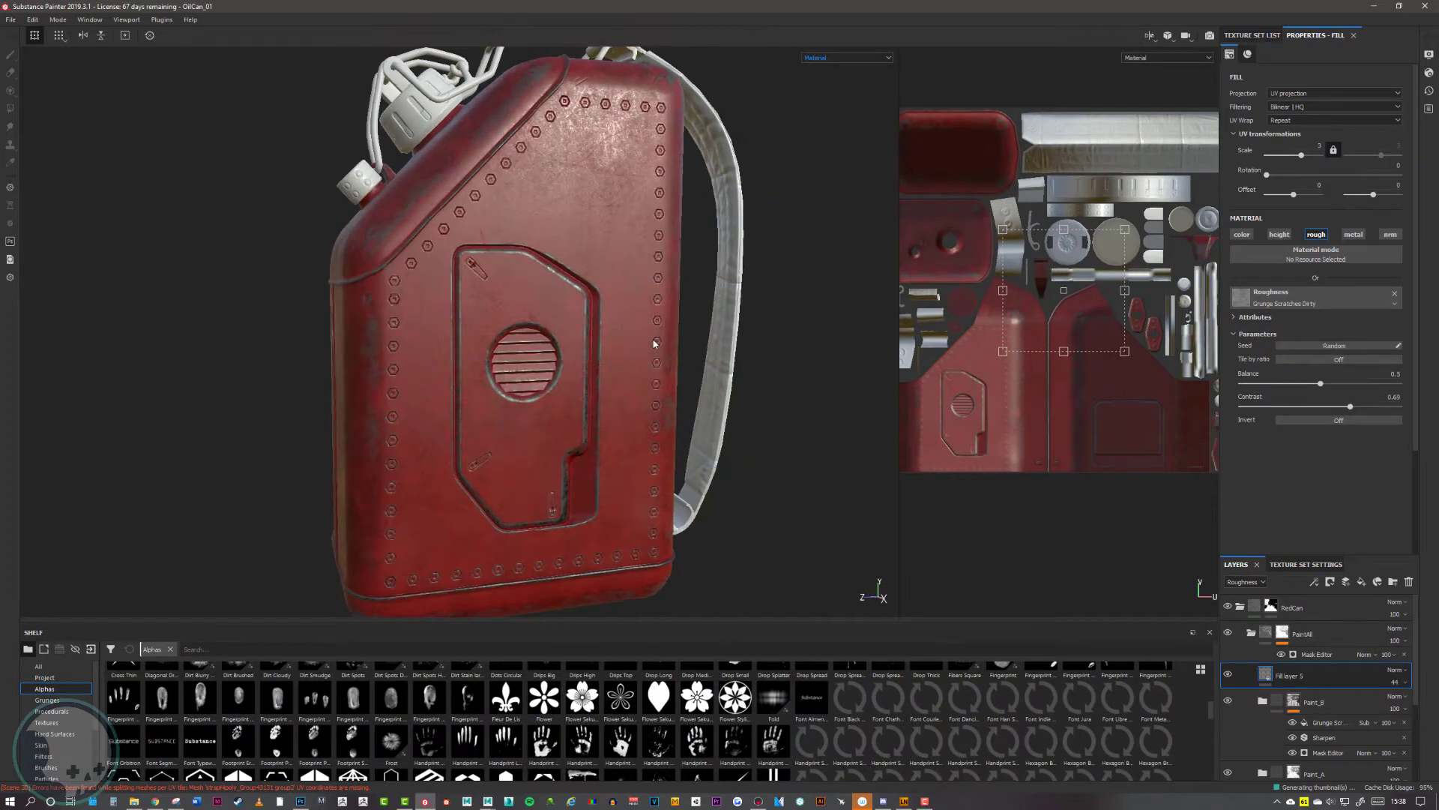
{"action": "right_click_drag", "start_coordinate": [656, 342], "coordinate": [571, 337], "text": "alt"}
{"action": "mouse_move", "coordinate": [572, 337]}
{"action": "left_mouse_down", "text": "alt"}
{"action": "mouse_move", "coordinate": [552, 337]}
{"action": "mouse_move", "coordinate": [556, 324]}
{"action": "mouse_move", "coordinate": [558, 337]}
{"action": "left_mouse_up", "text": "alt"}
{"action": "mouse_move", "coordinate": [300, 803]}
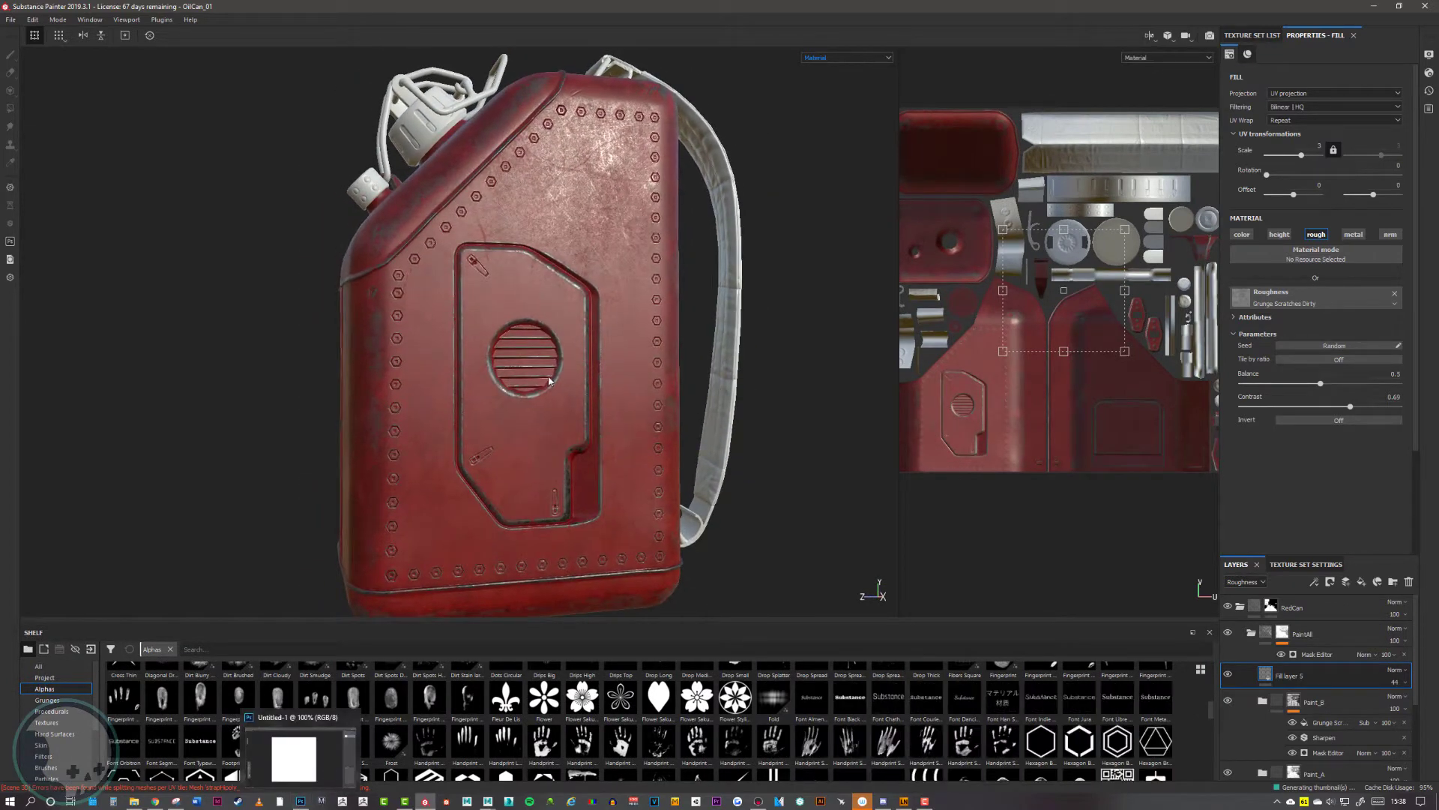
{"action": "left_click_drag", "start_coordinate": [681, 245], "coordinate": [508, 197], "text": "alt"}
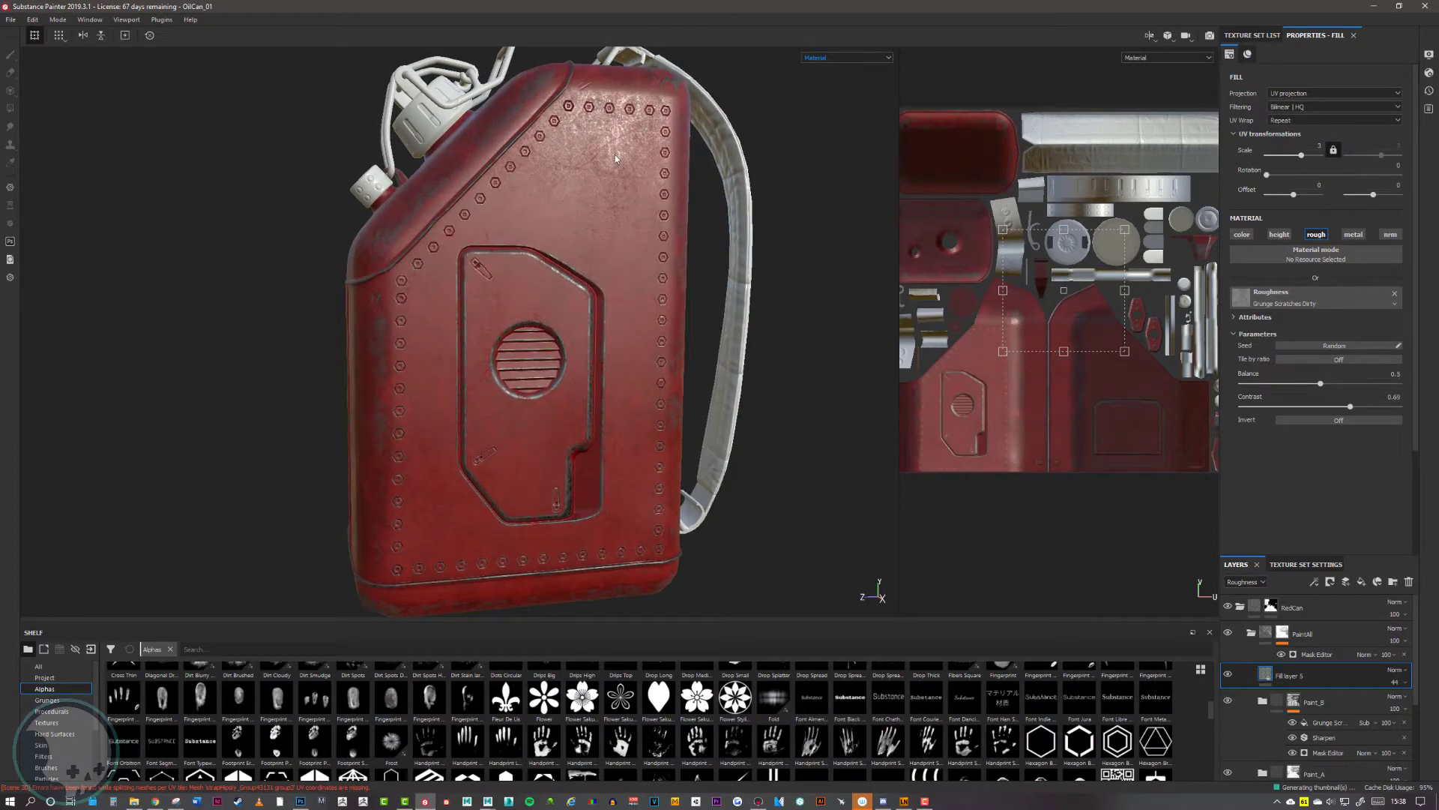
{"action": "left_click_drag", "start_coordinate": [615, 158], "coordinate": [629, 226], "text": "alt"}
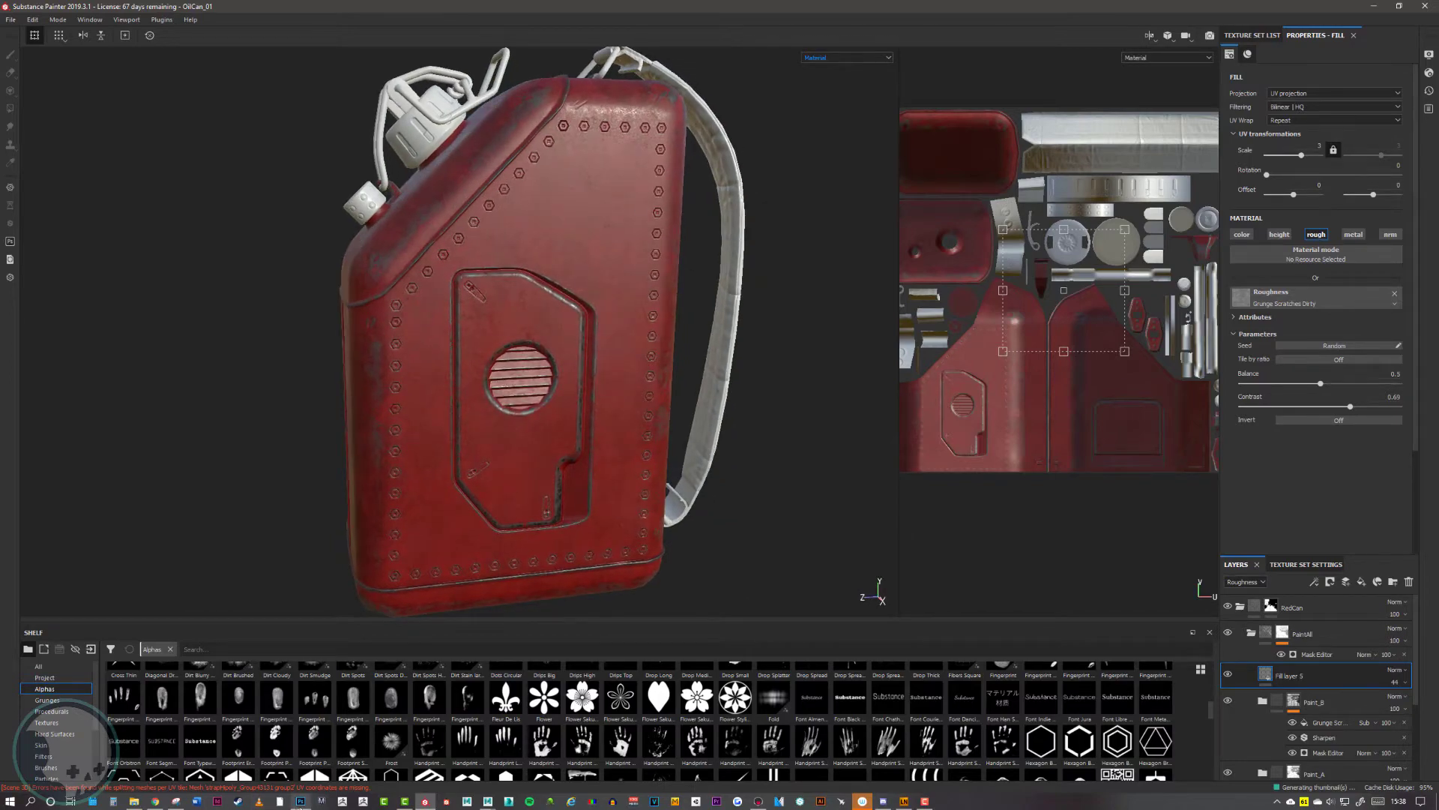
Switch to Photoshop and create a new 1024 × 1024 pixel RGB document with a white background
{"action": "left_click", "coordinate": [301, 800]}
{"action": "key", "text": "ctrl+n"}
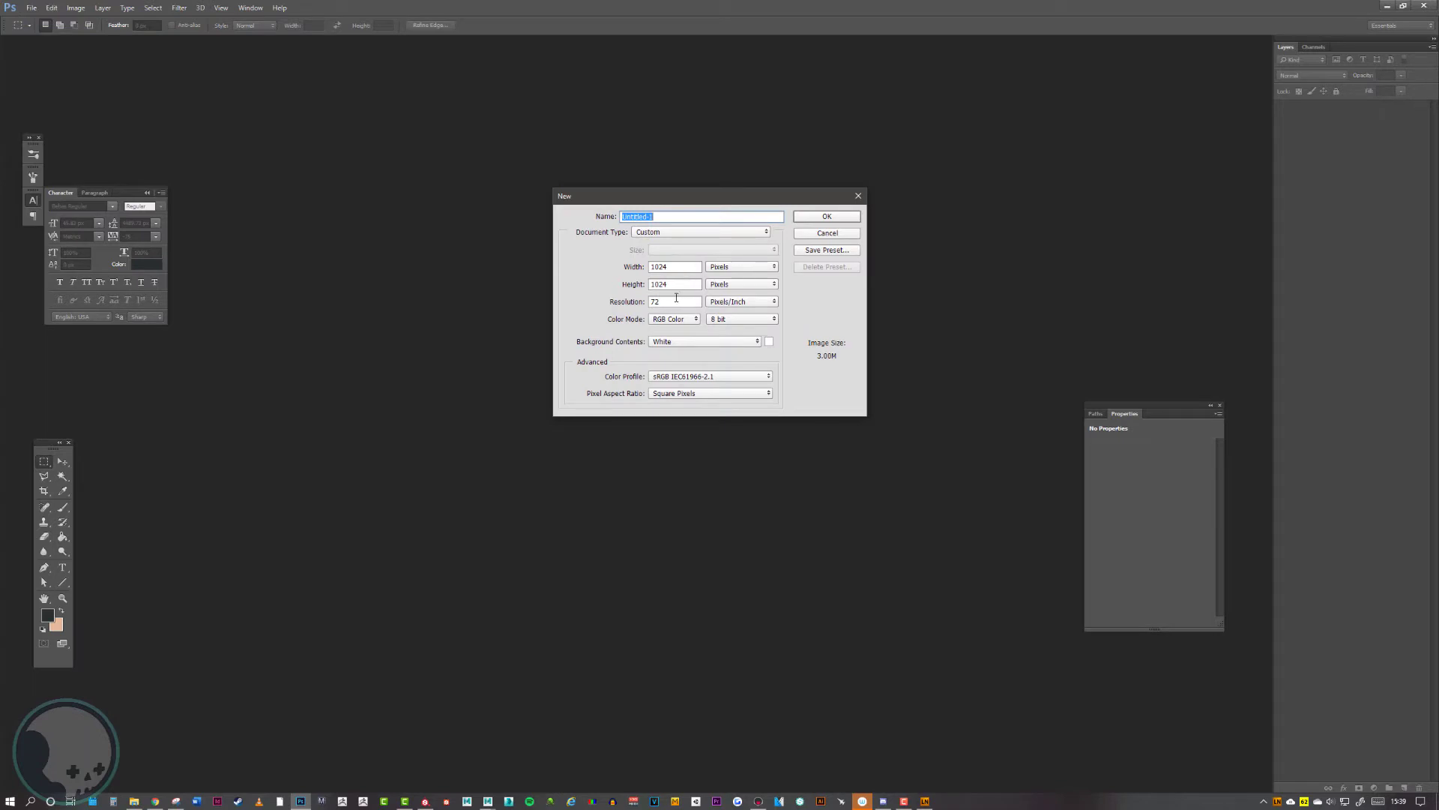
{"action": "left_click", "coordinate": [855, 217]}
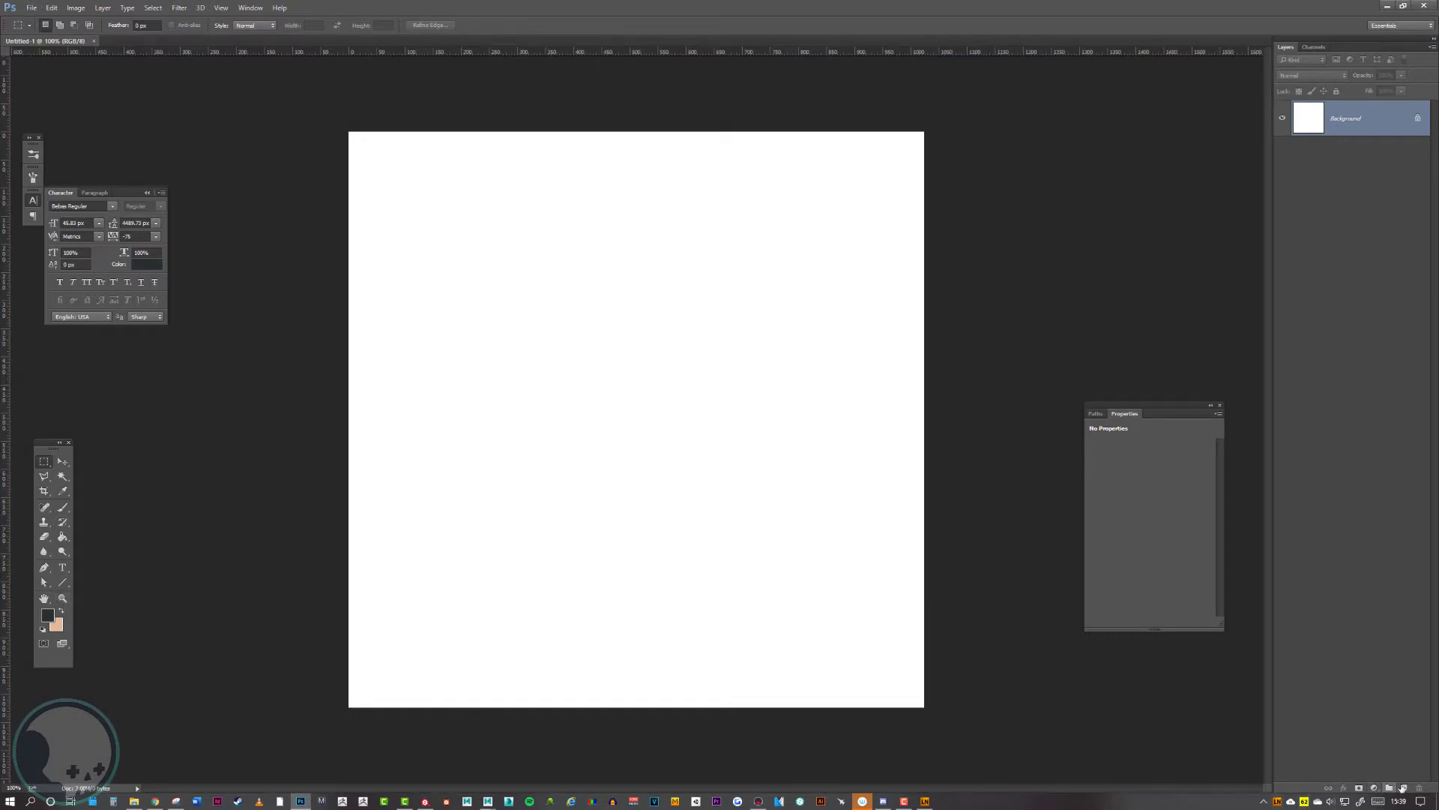
Add the text "20" on the blank canvas in Bebas Regular
{"action": "left_click", "coordinate": [62, 567]}
{"action": "left_click", "coordinate": [497, 362]}
{"action": "type", "text": "20"}
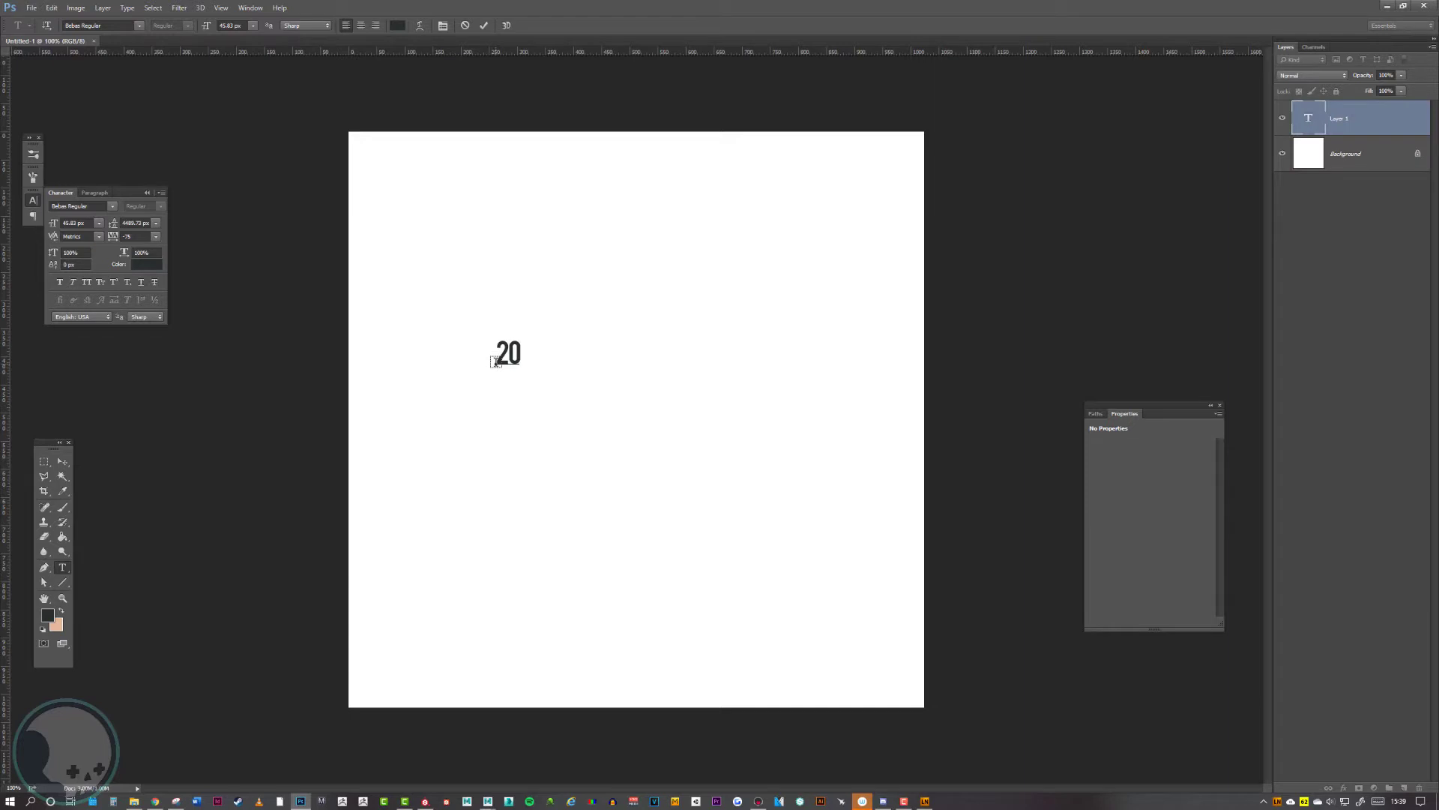
{"action": "left_click", "coordinate": [64, 459]}
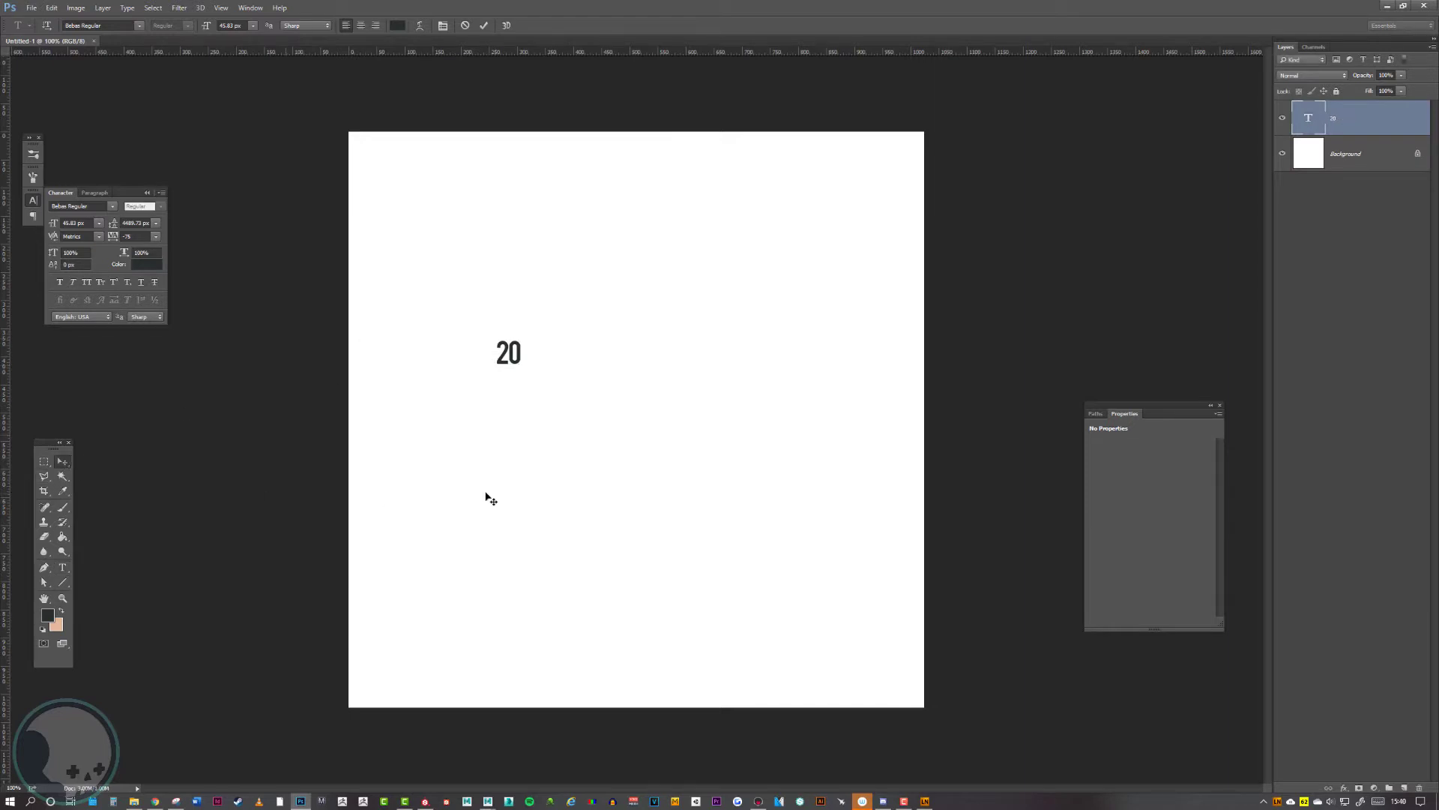
Scale the "20" text proportionally to about 1575% and place it in the upper part of the canvas
{"action": "key", "text": "ctrl+t"}
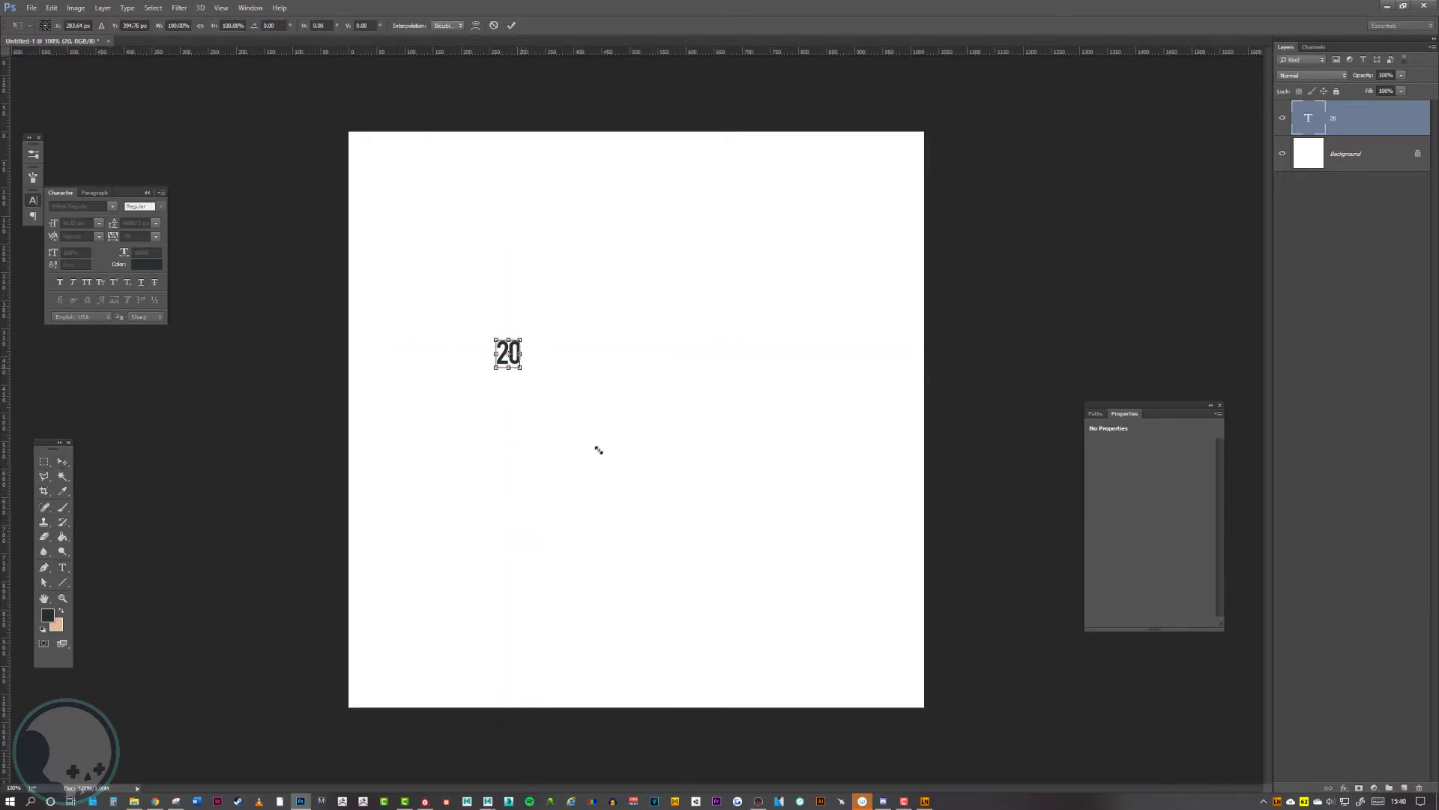
{"action": "left_click_drag", "start_coordinate": [754, 560], "coordinate": [967, 694], "text": "shift"}
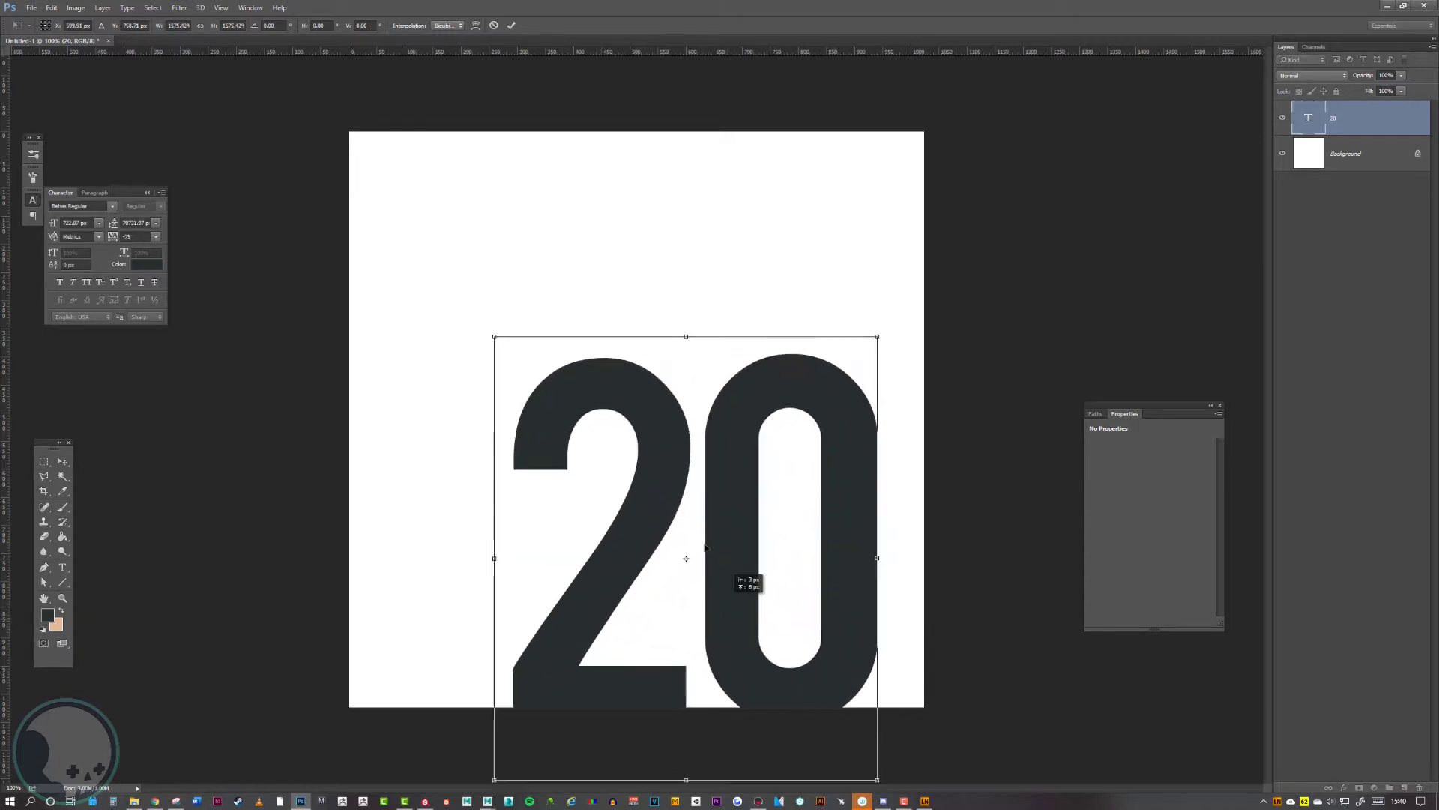
{"action": "left_click_drag", "start_coordinate": [745, 585], "coordinate": [634, 431]}
{"action": "key", "text": "Return"}
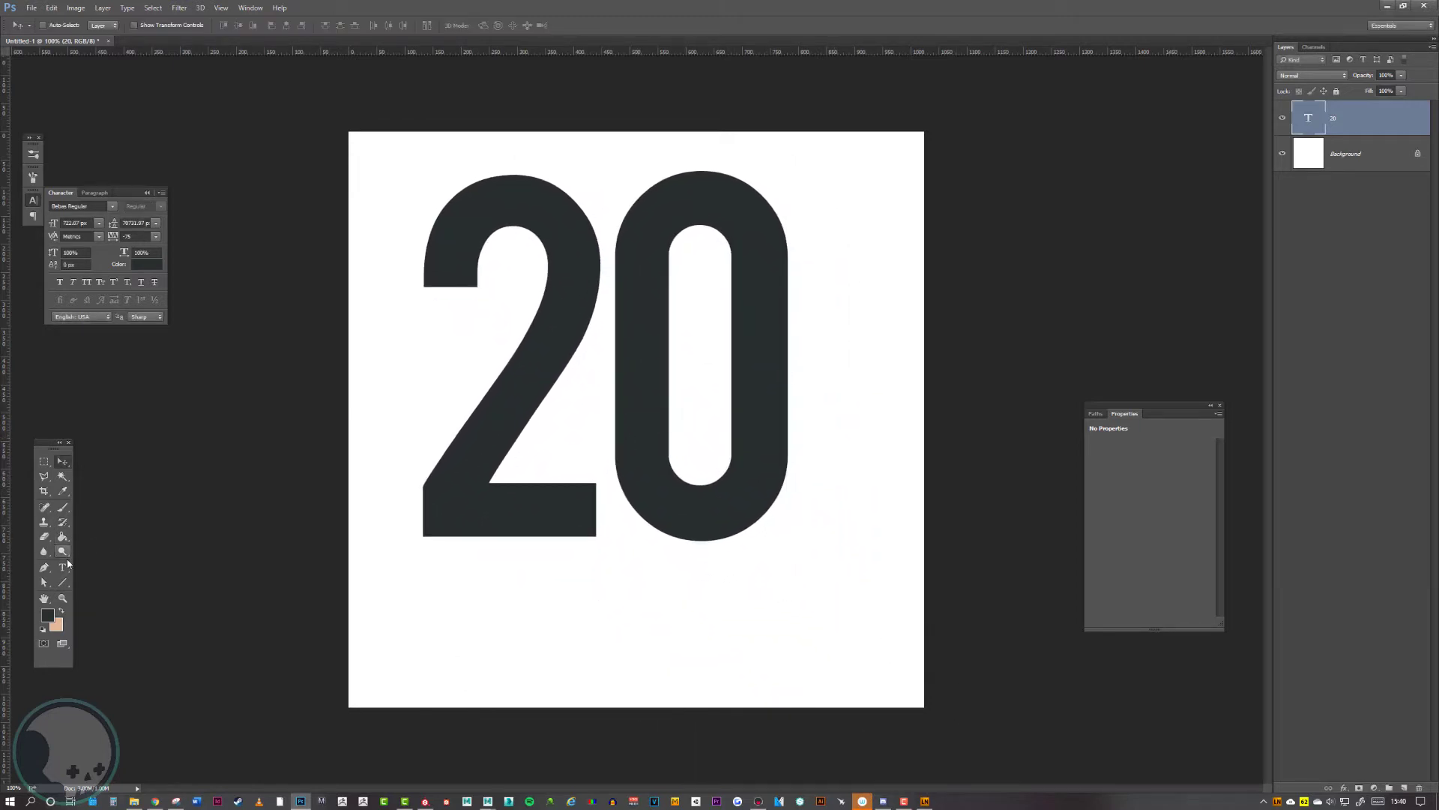
Append "L" to the "20" text and shift it left so it fits within the canvas
{"action": "left_click", "coordinate": [63, 567]}
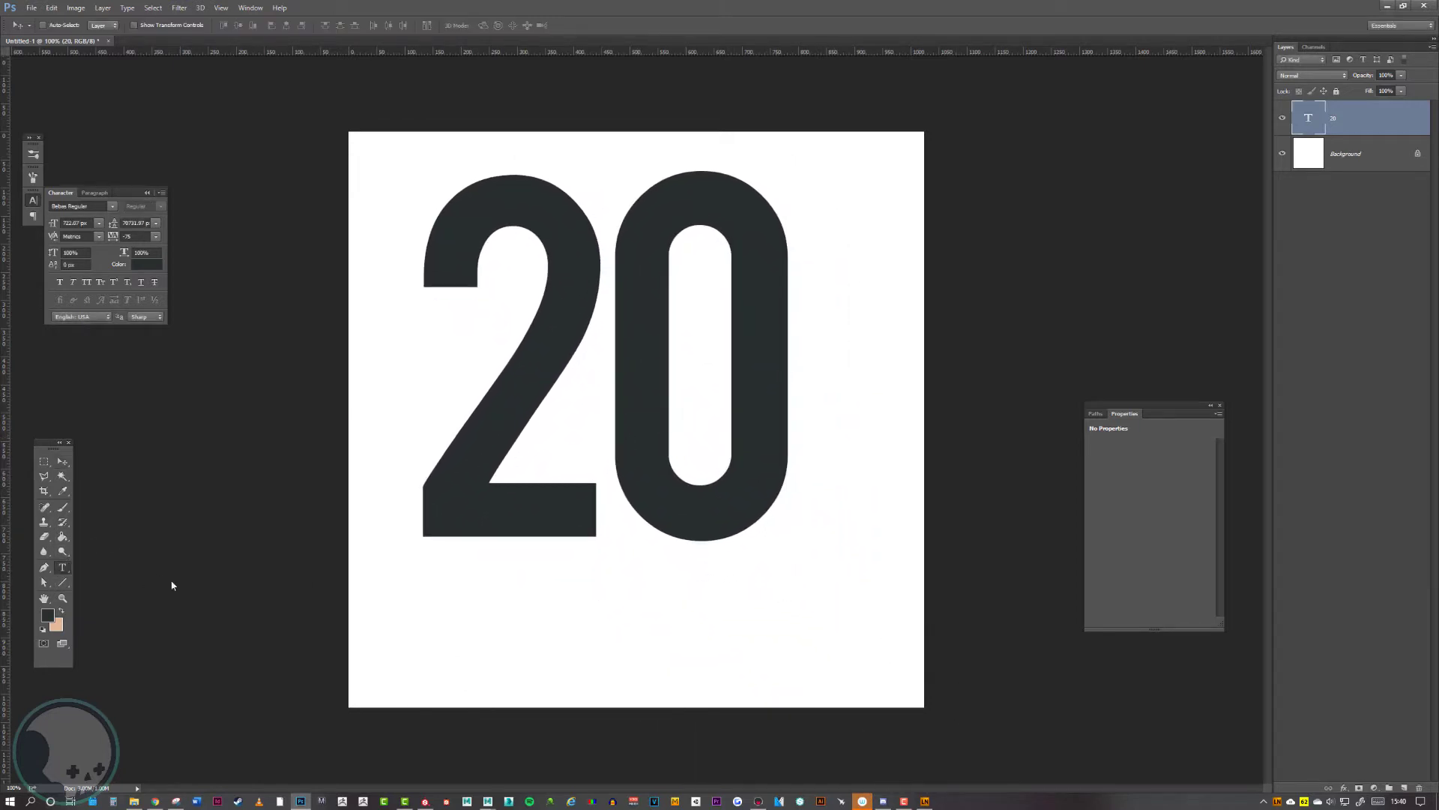
{"action": "left_click", "coordinate": [787, 431]}
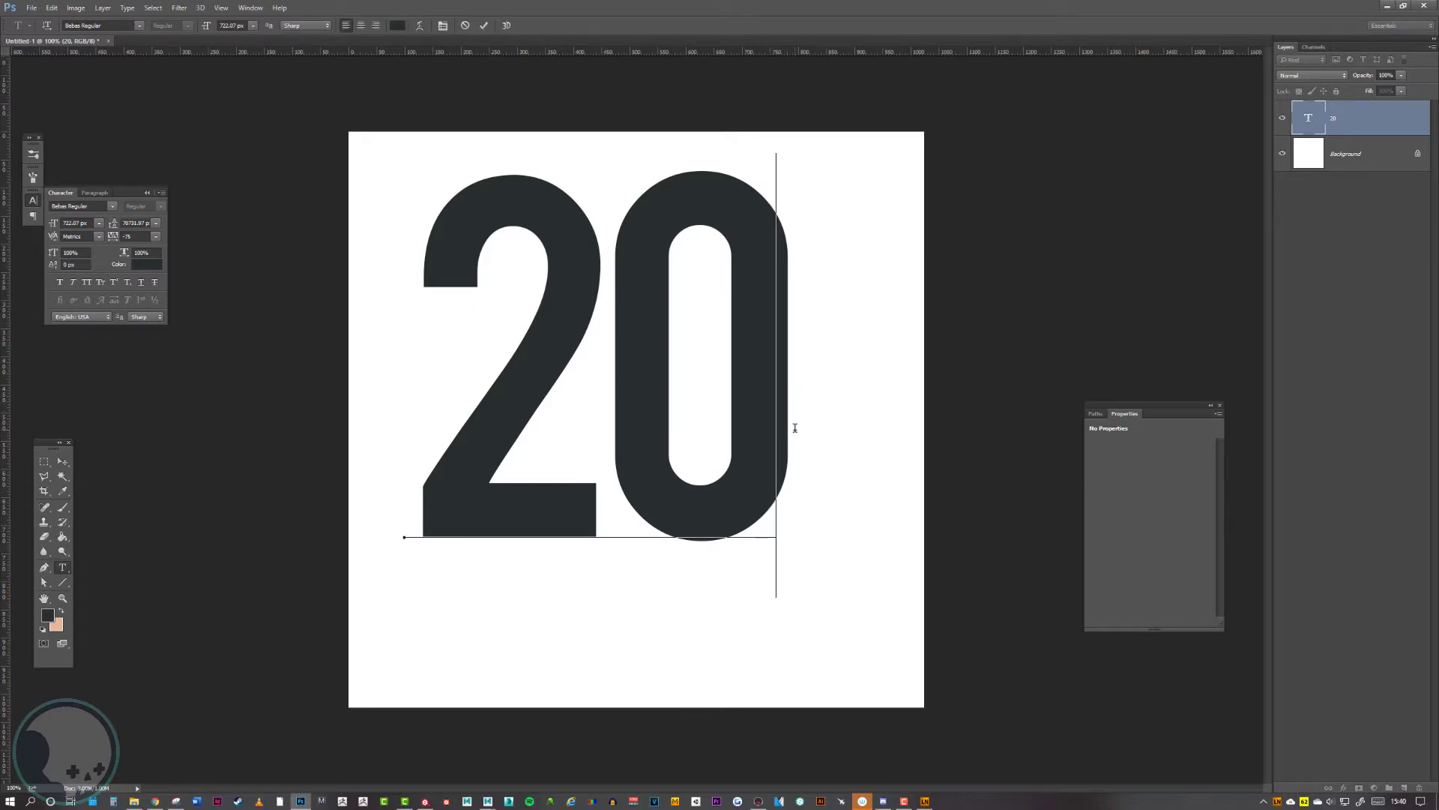
{"action": "type", "text": "L"}
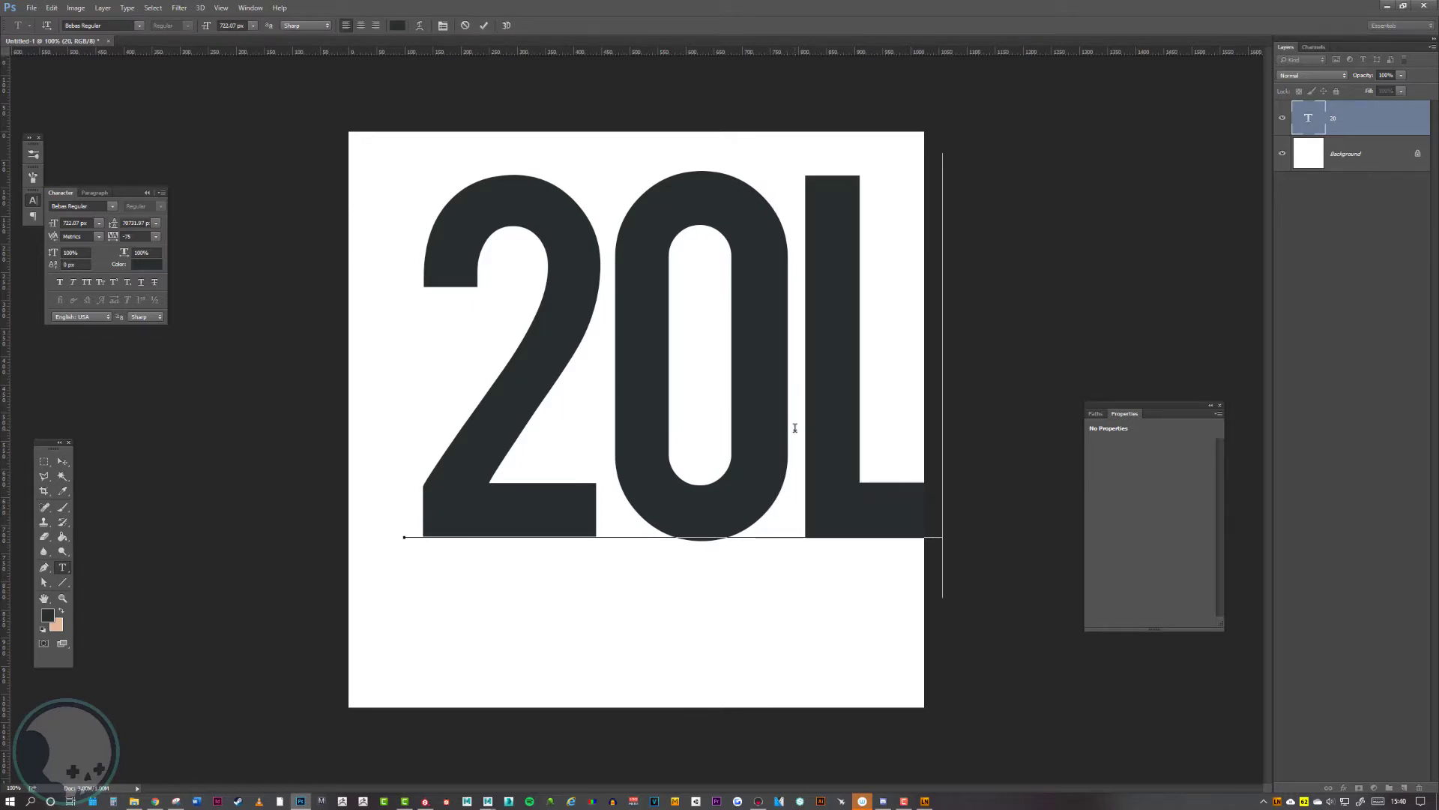
{"action": "left_click", "coordinate": [63, 461]}
{"action": "left_click_drag", "start_coordinate": [653, 457], "coordinate": [611, 457]}
Add a separate text layer reading "MAX" beneath the 20L text
{"action": "left_click", "coordinate": [62, 568]}
{"action": "left_click", "coordinate": [391, 634]}
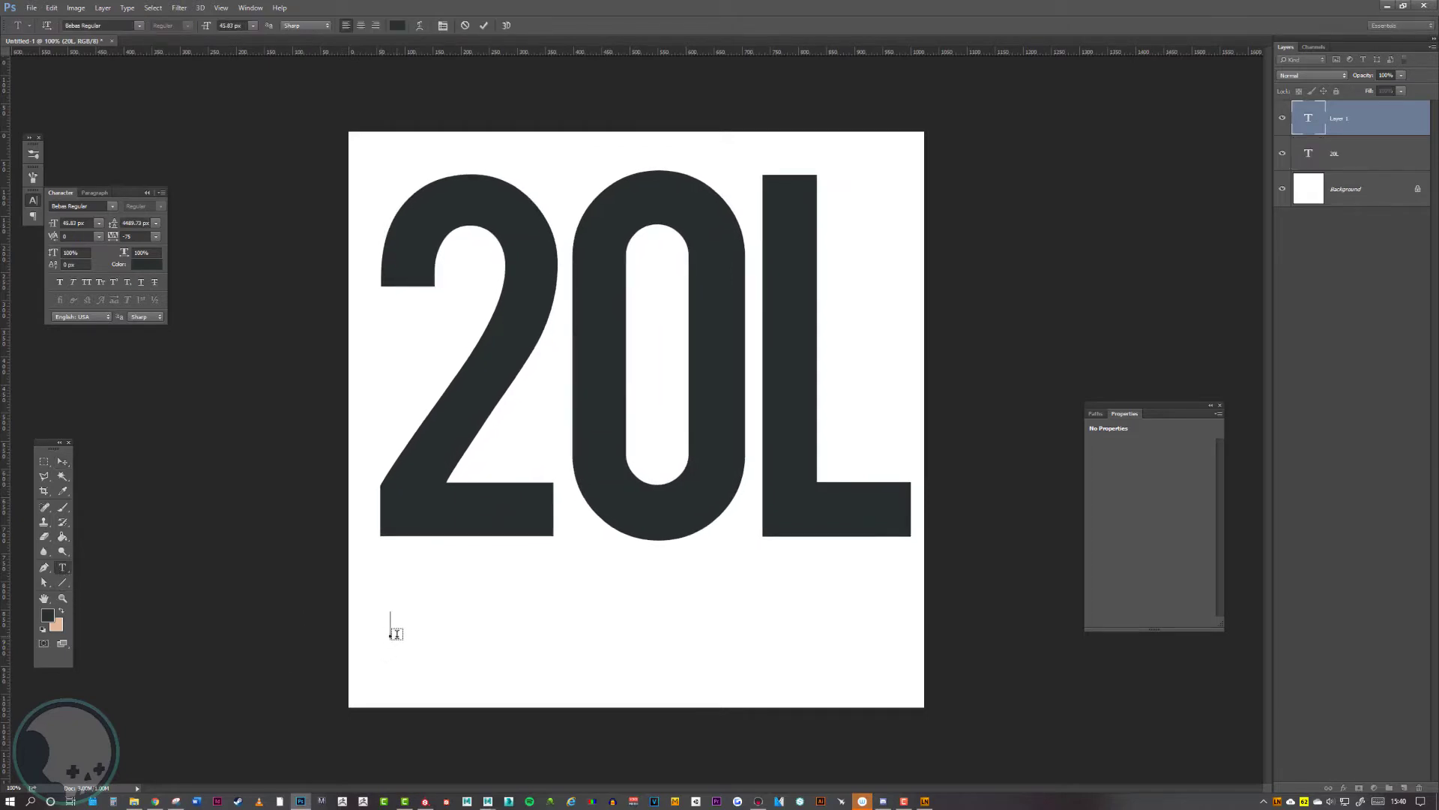
{"action": "type", "text": "MAX"}
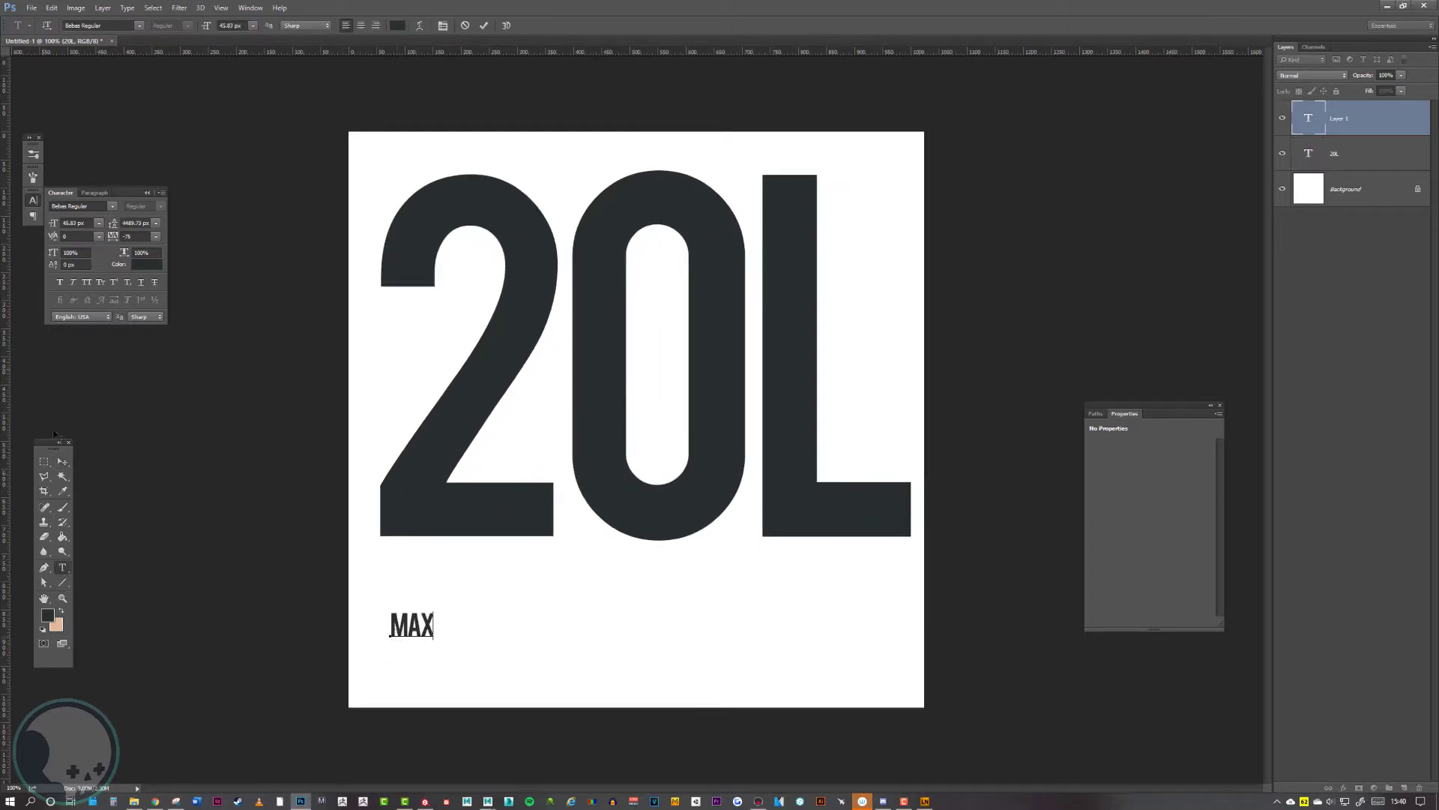
{"action": "left_click", "coordinate": [62, 461]}
Enlarge the "MAX" text and place it directly under 20L, aligned with its left edge
{"action": "key", "text": "ctrl+t"}
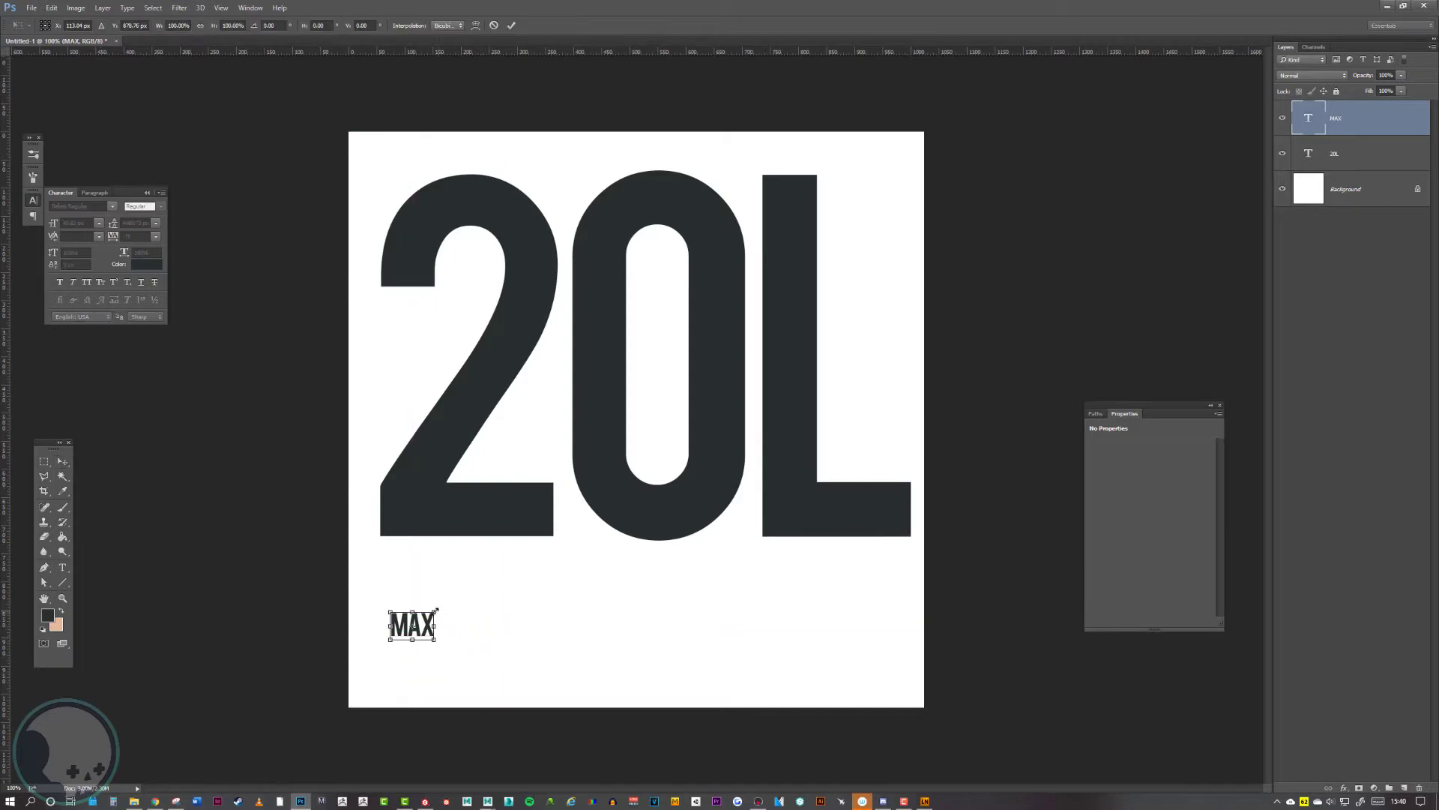
{"action": "left_click_drag", "start_coordinate": [437, 610], "coordinate": [653, 459]}
{"action": "left_click_drag", "start_coordinate": [568, 556], "coordinate": [554, 606]}
{"action": "key", "text": "Return"}
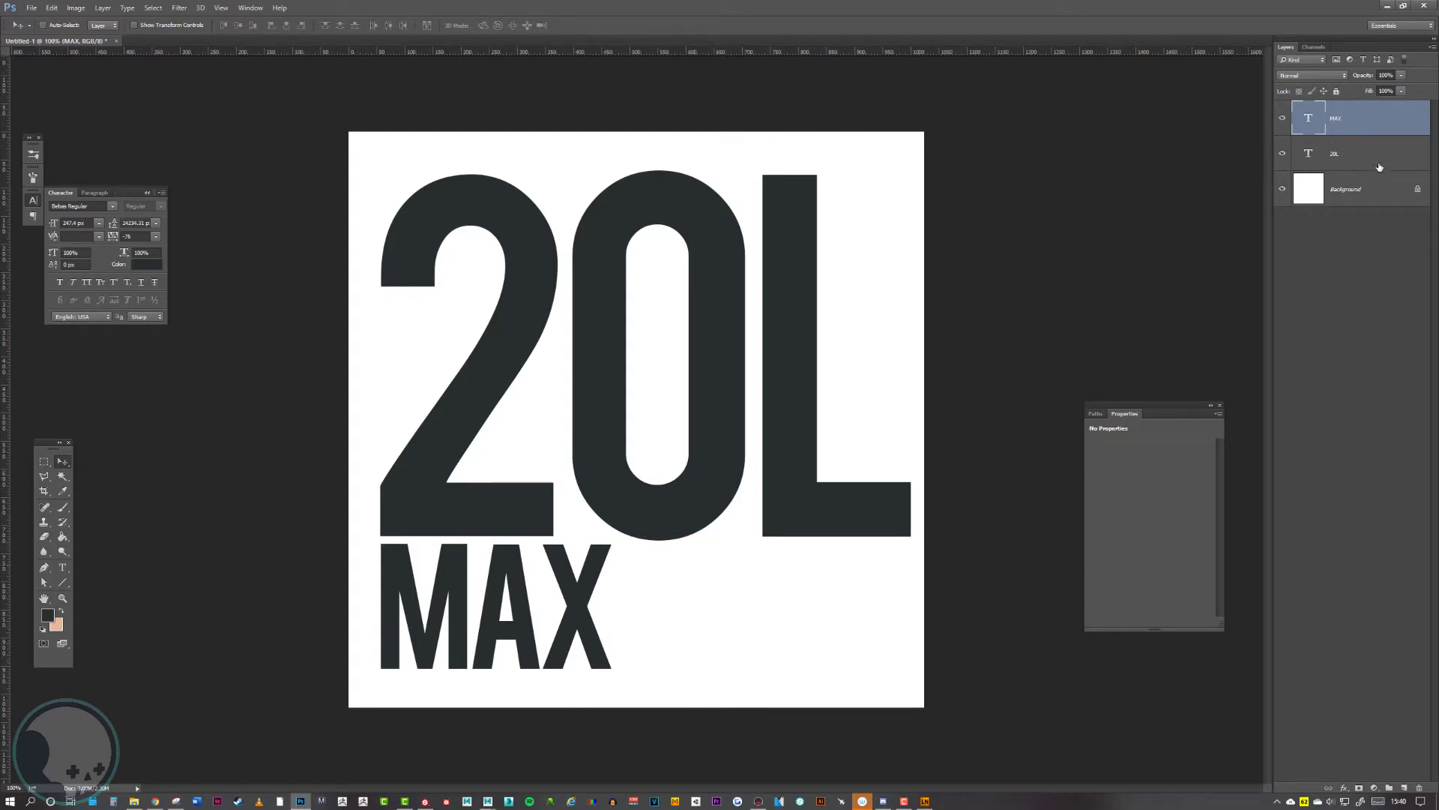
Set the color of both the MAX and 20L text layers to white
{"action": "left_click", "coordinate": [1350, 153], "text": "ctrl"}
{"action": "left_click", "coordinate": [147, 264]}
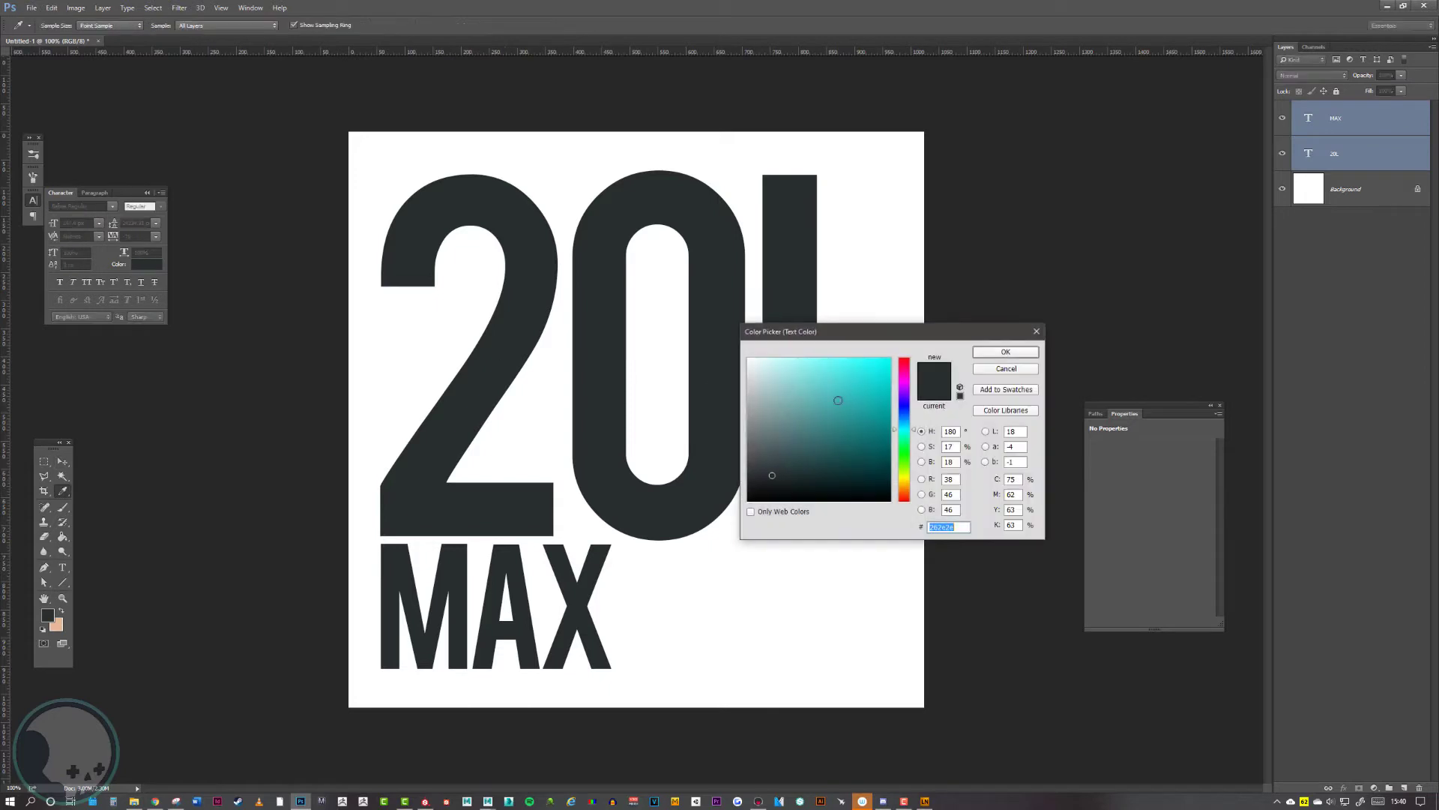
{"action": "left_click", "coordinate": [1005, 351]}
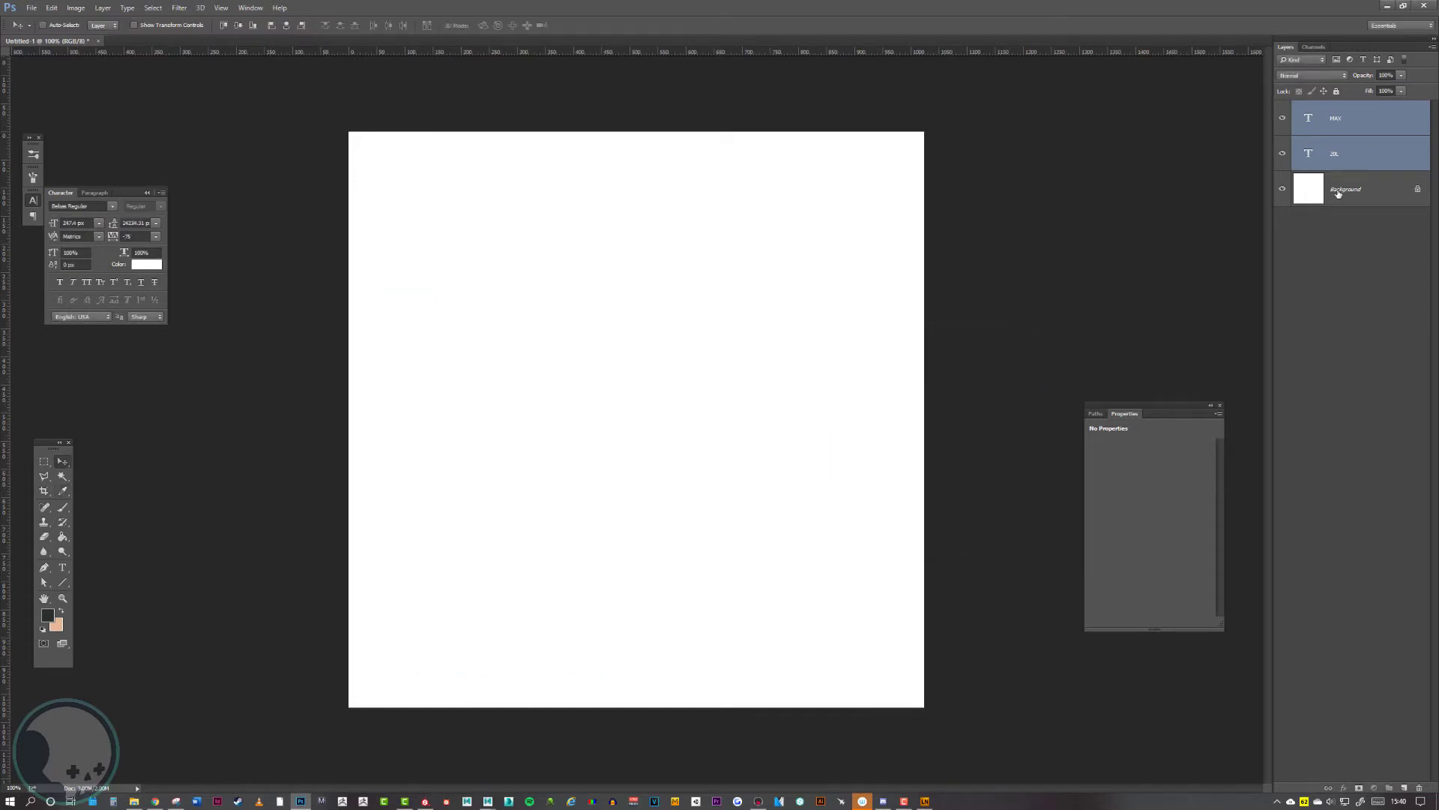
Replace the white background with a new layer beneath the text layers, filled with black
{"action": "left_click", "coordinate": [1350, 192]}
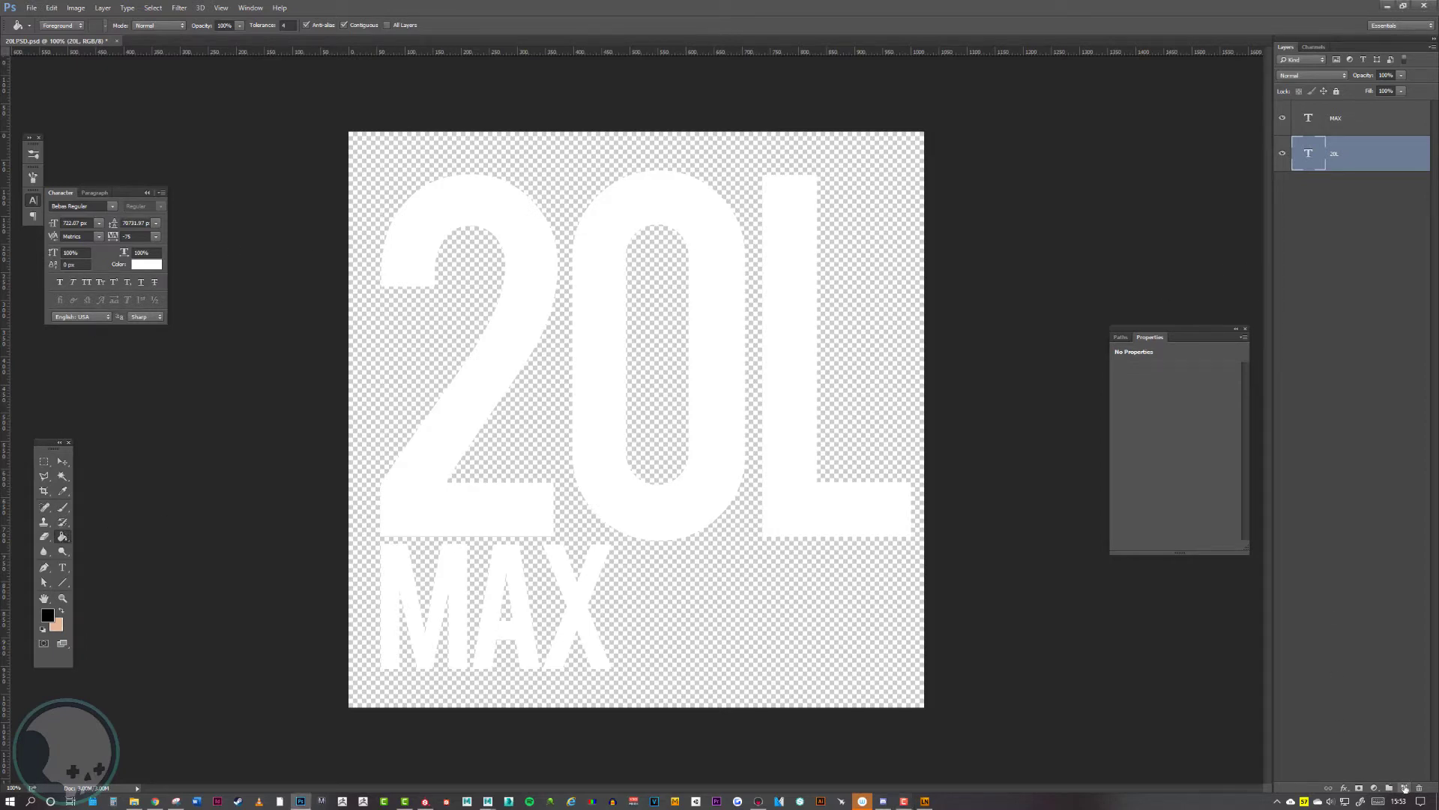
{"action": "left_click", "coordinate": [1405, 789], "text": "ctrl"}
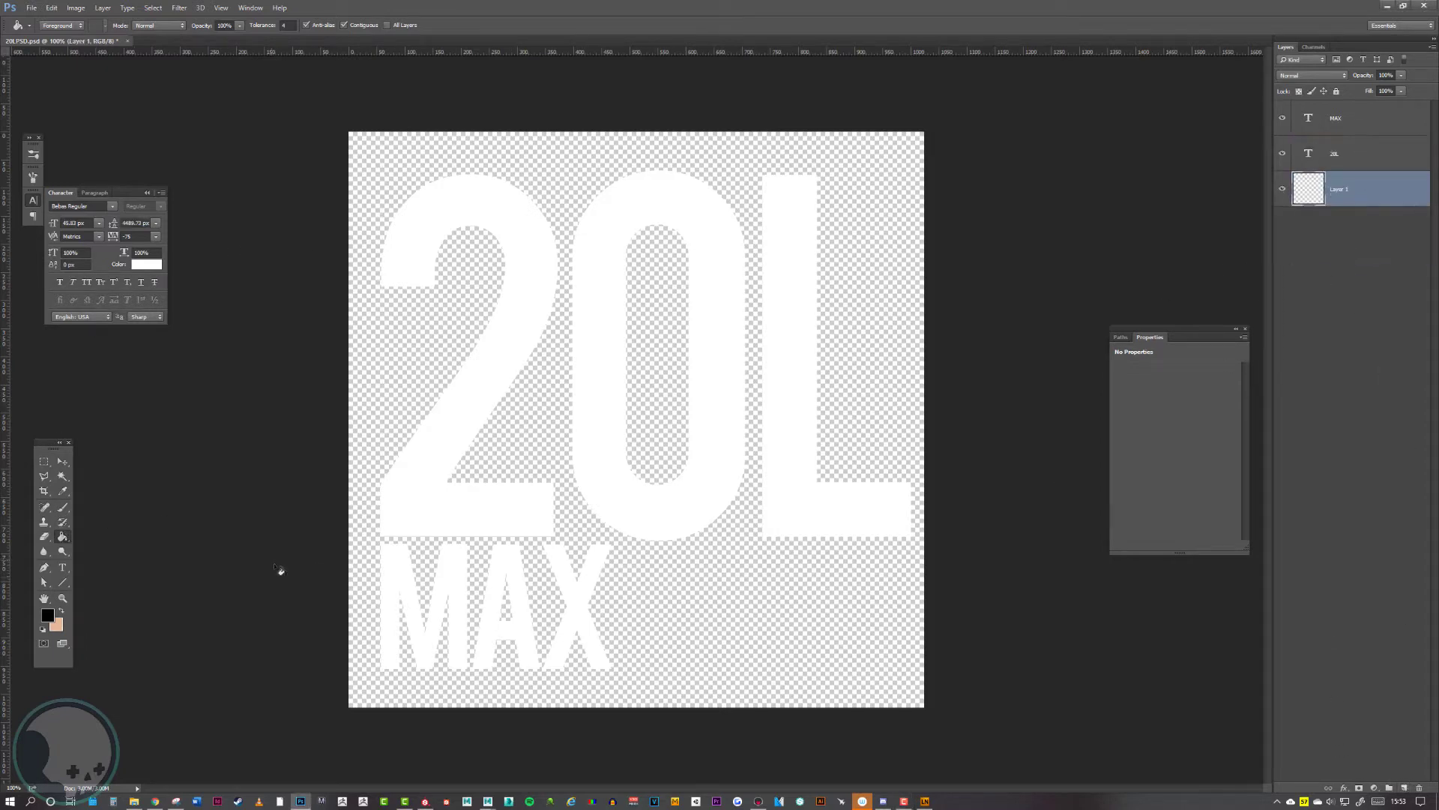
{"action": "left_click", "coordinate": [450, 553]}
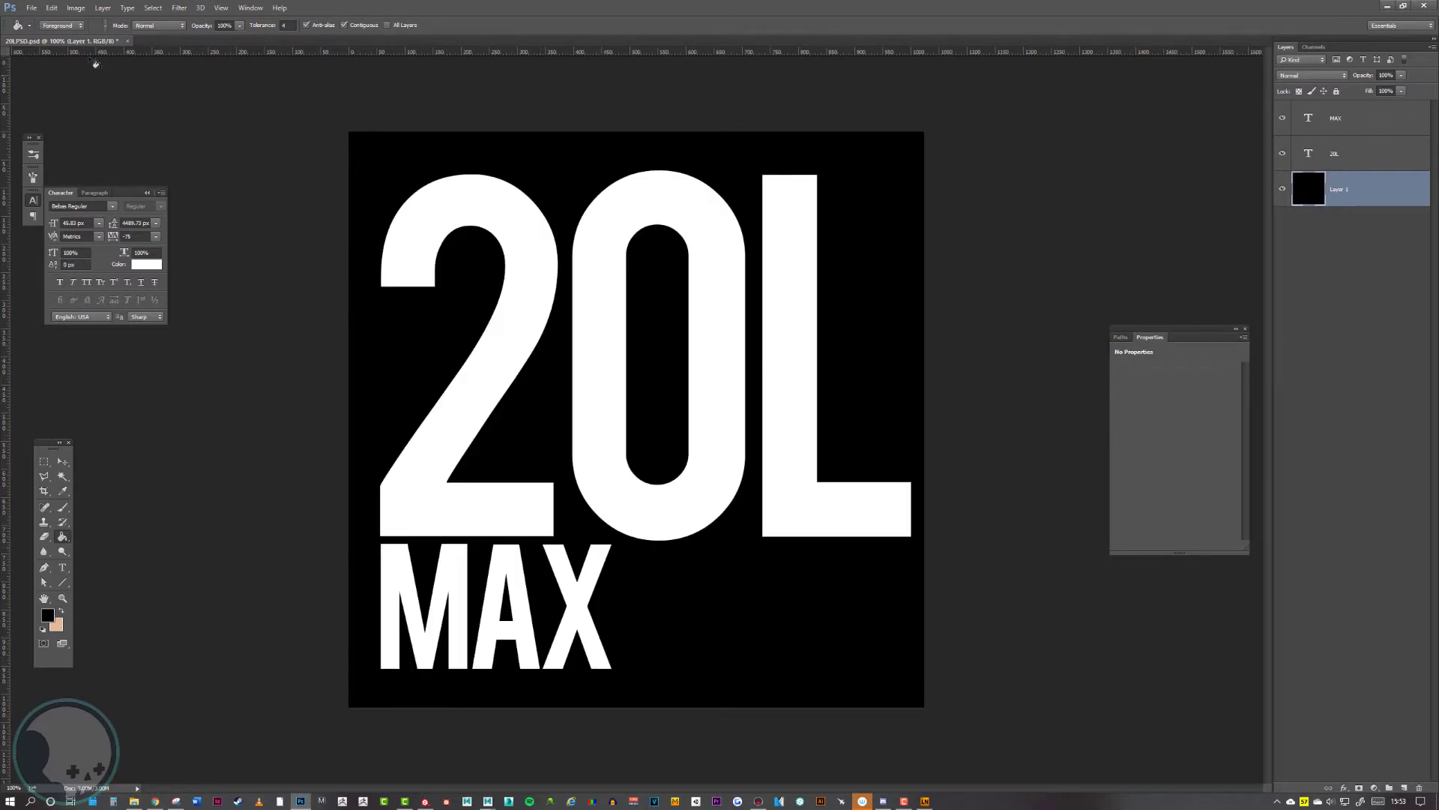
Save the decal document 20LPSD.psd
{"action": "left_click", "coordinate": [33, 9]}
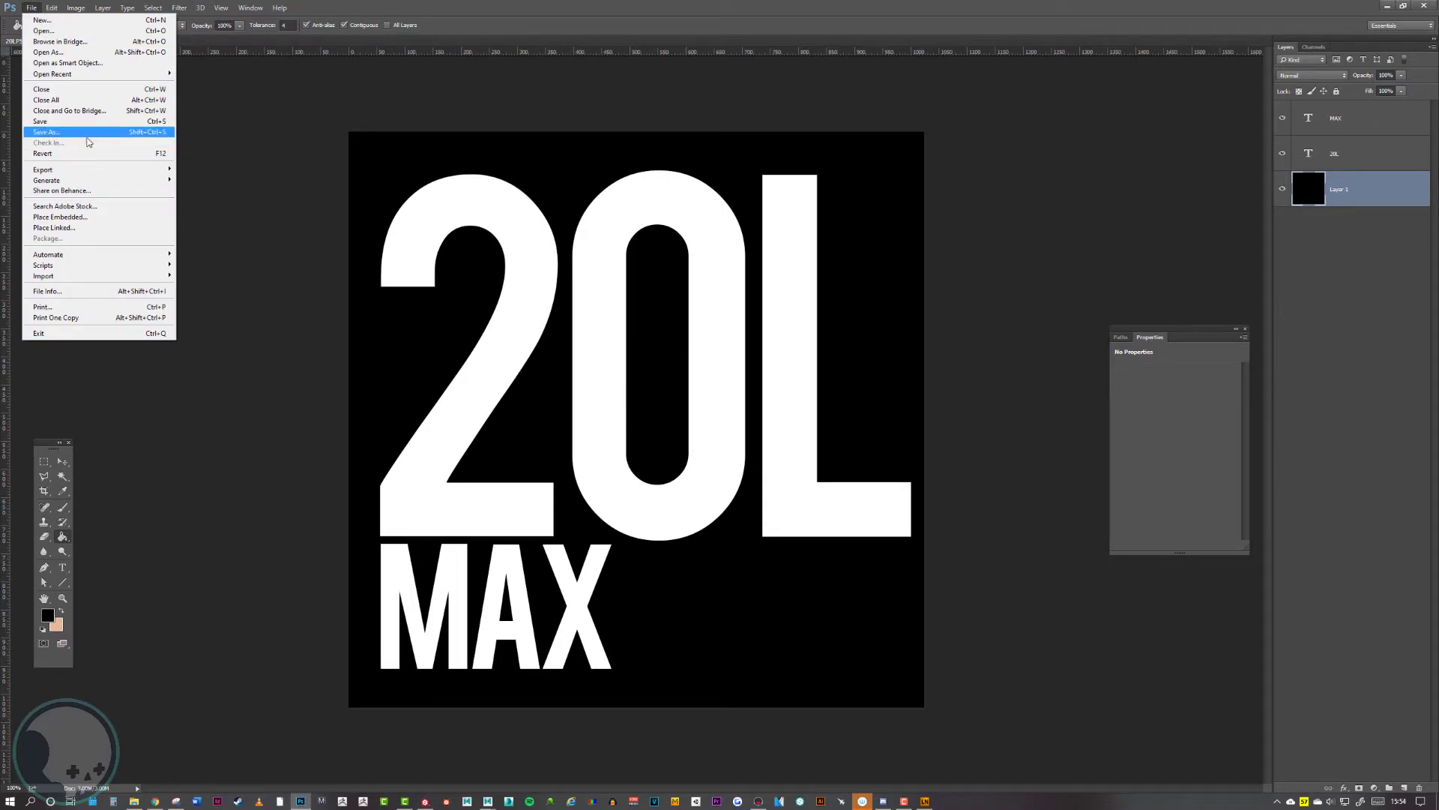
{"action": "mouse_move", "coordinate": [279, 8]}
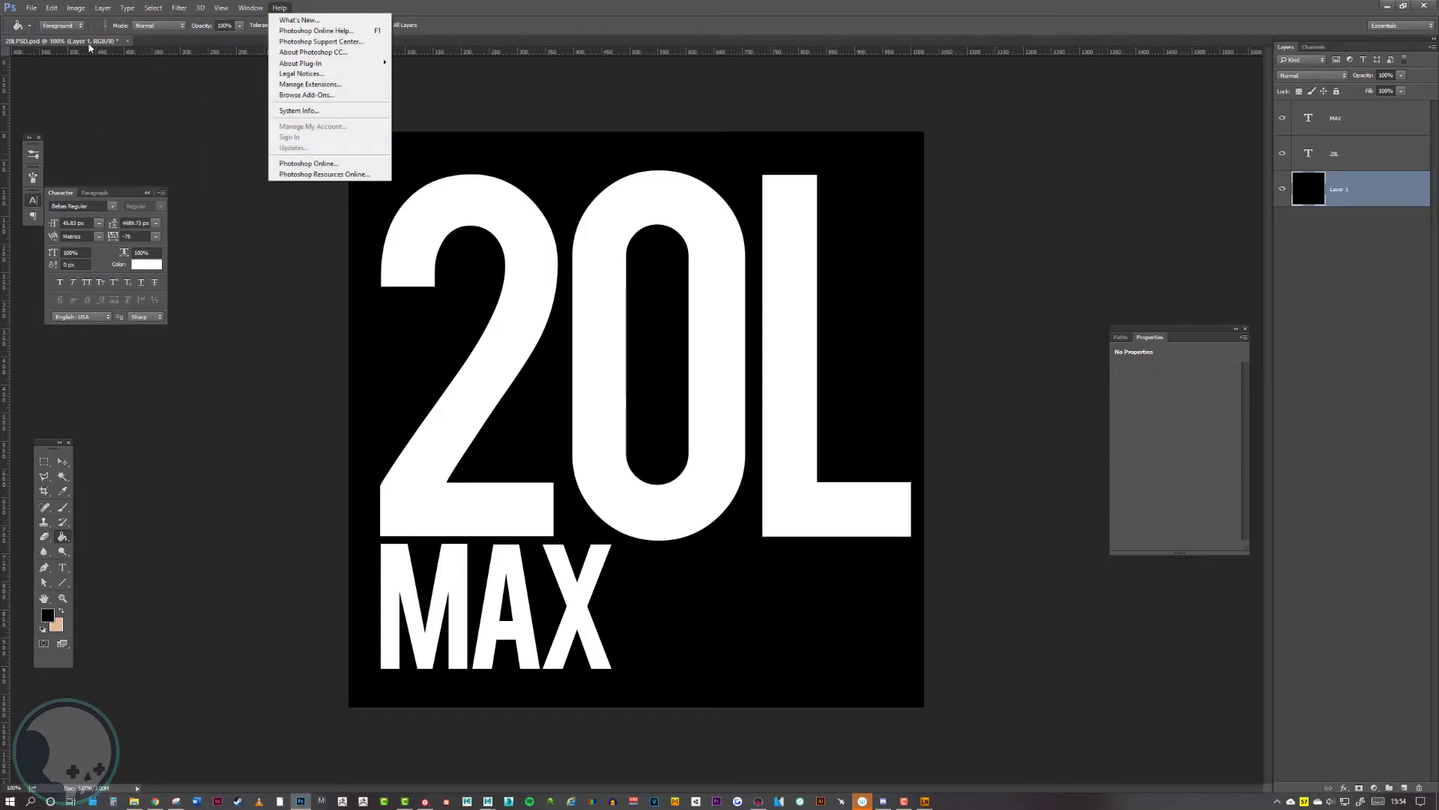
{"action": "left_click", "coordinate": [18, 10]}
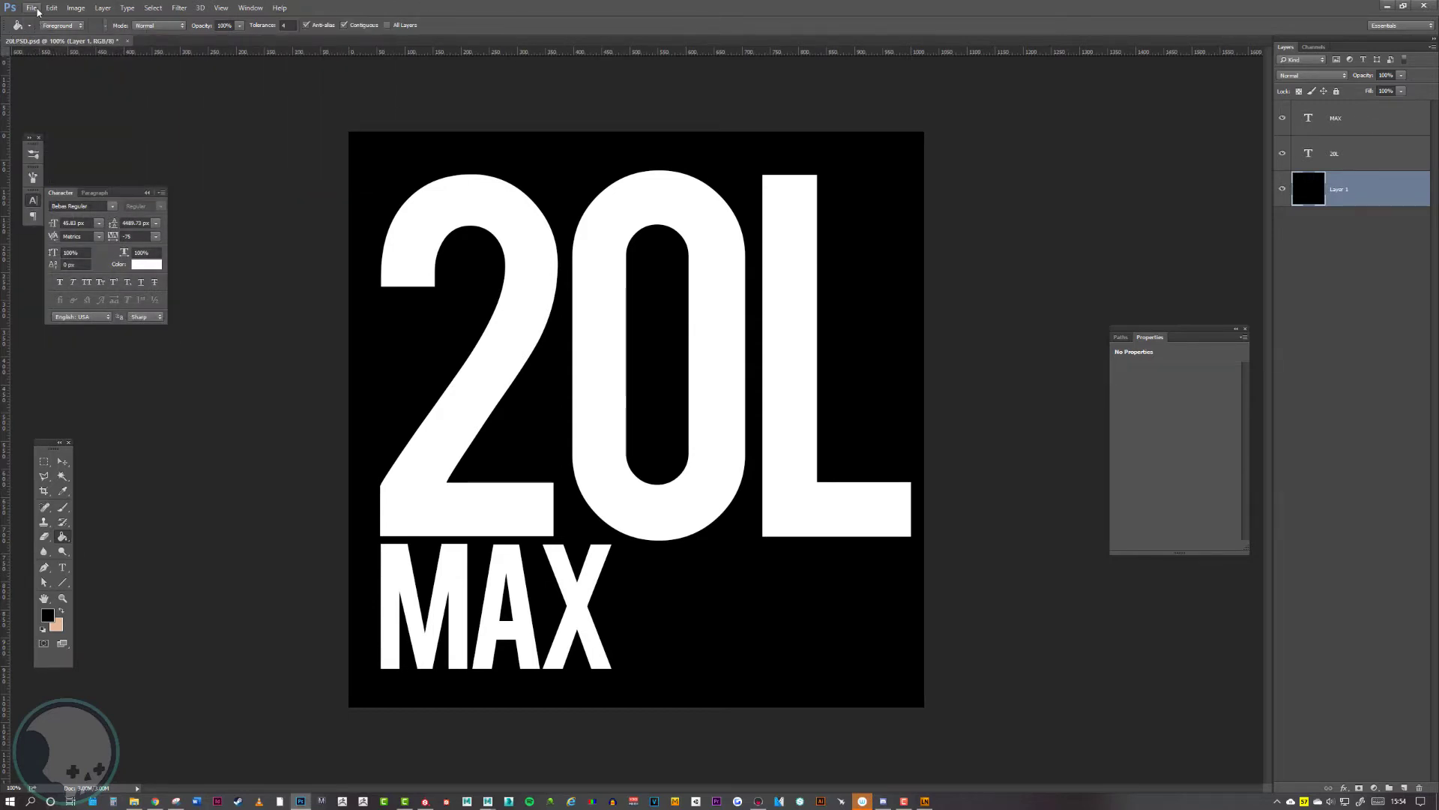
{"action": "left_click", "coordinate": [32, 8]}
{"action": "left_click", "coordinate": [60, 122]}
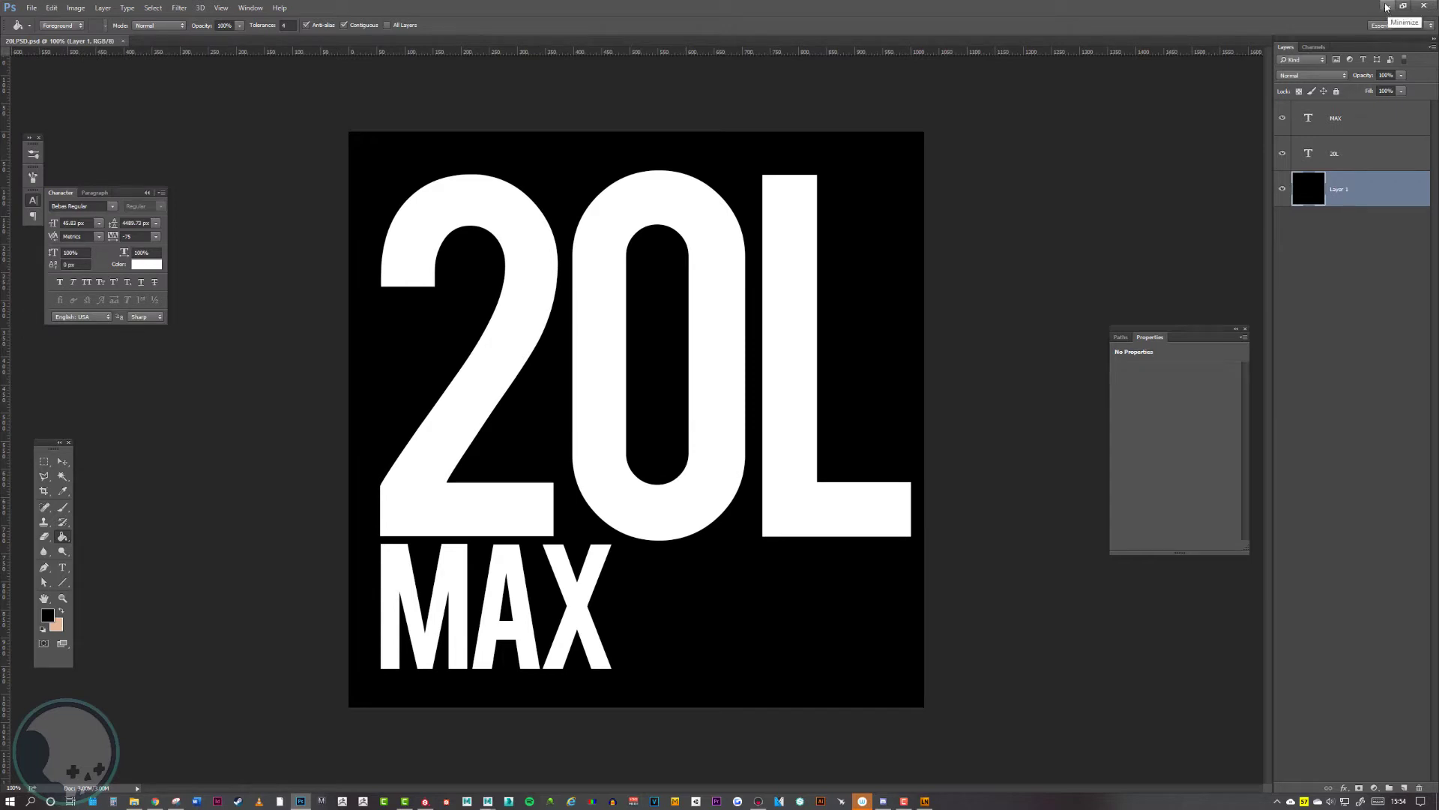
Switch to Substance Painter and bring 20LPSD.psd from the Decals folder into the shelf for import
{"action": "left_click", "coordinate": [1388, 6]}
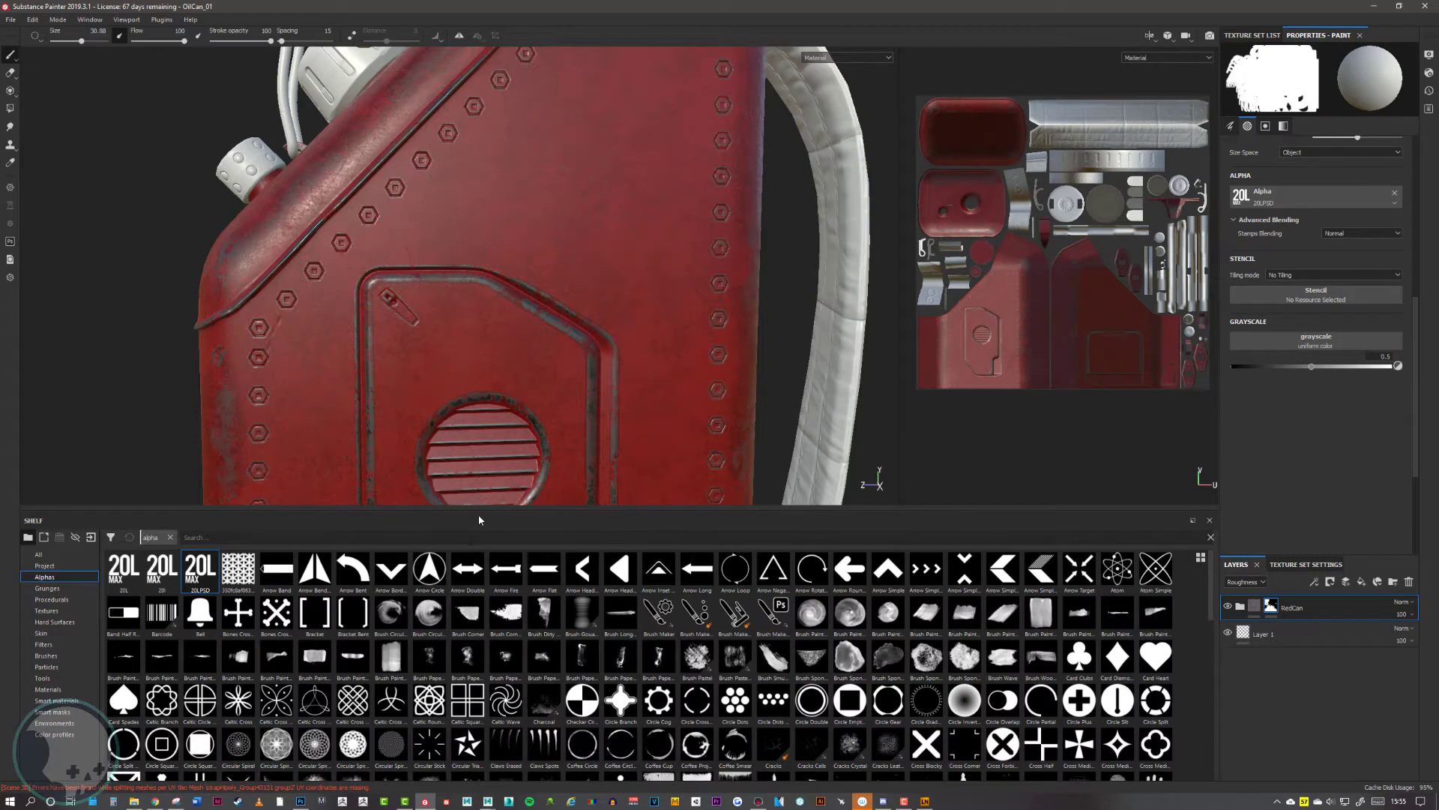
{"action": "left_click_drag", "start_coordinate": [478, 510], "coordinate": [479, 540]}
{"action": "left_click", "coordinate": [134, 801]}
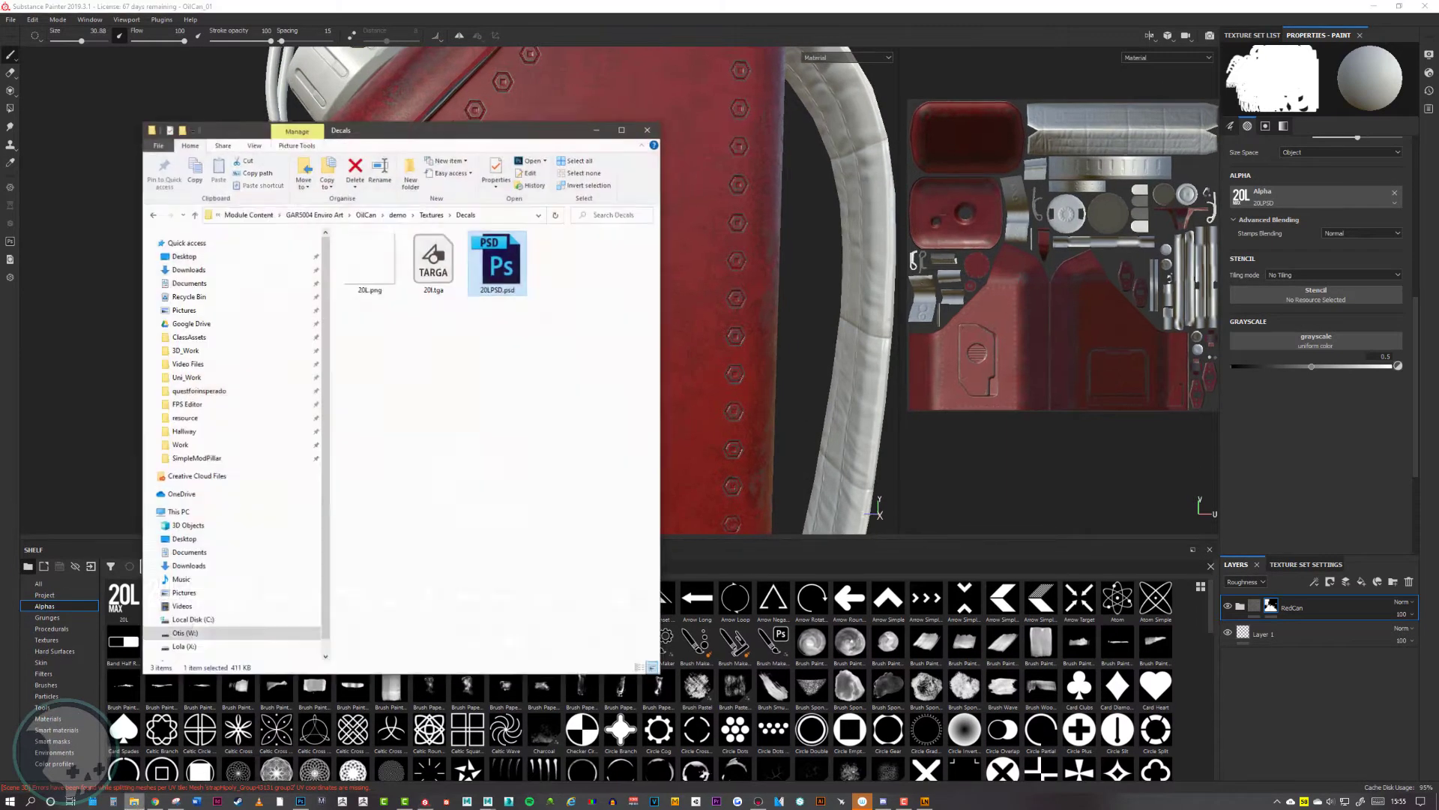
{"action": "left_click_drag", "start_coordinate": [498, 262], "coordinate": [800, 621]}
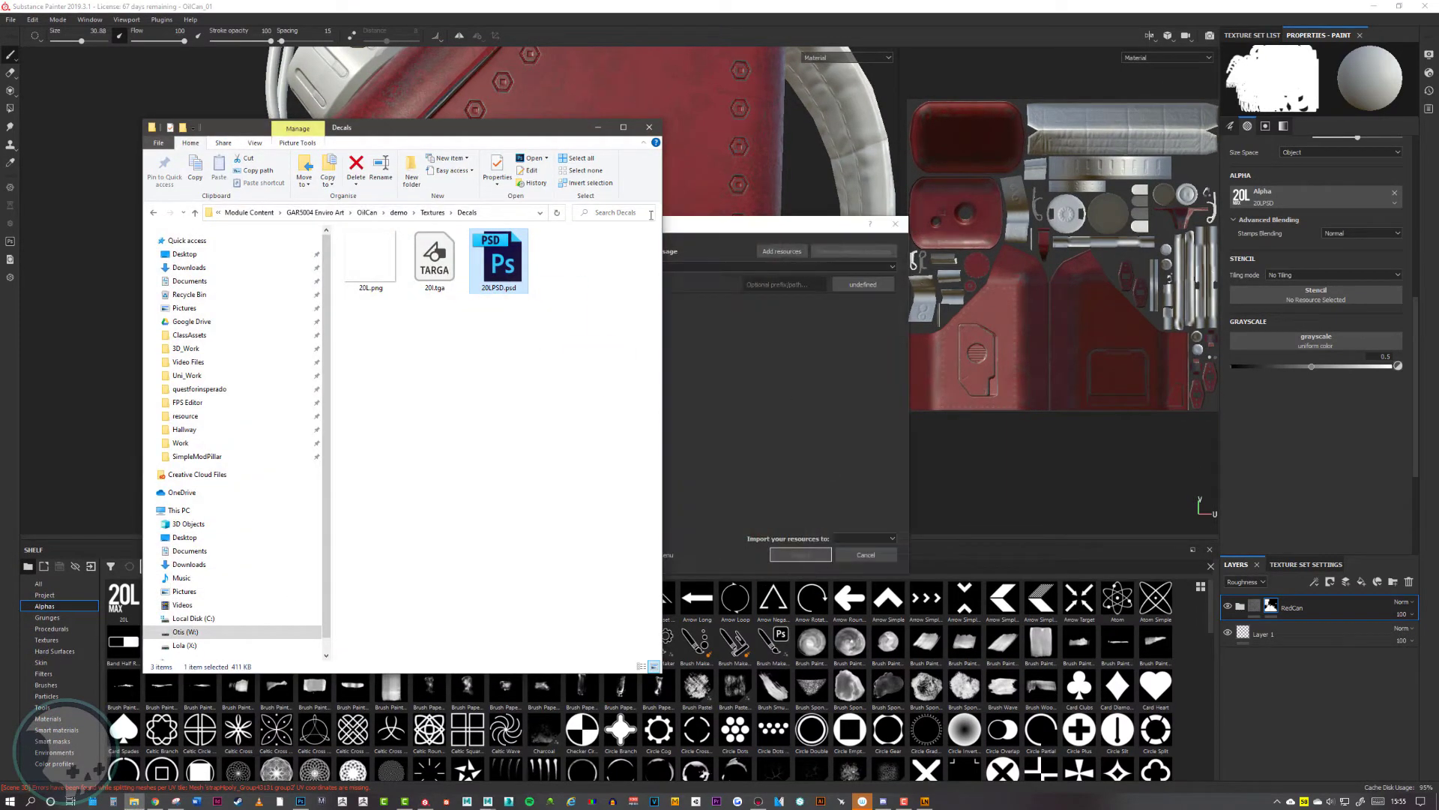
{"action": "left_click", "coordinate": [597, 127]}
Import 20LPSD.psd as an alpha into the OilCan_01 project
{"action": "left_click", "coordinate": [860, 285]}
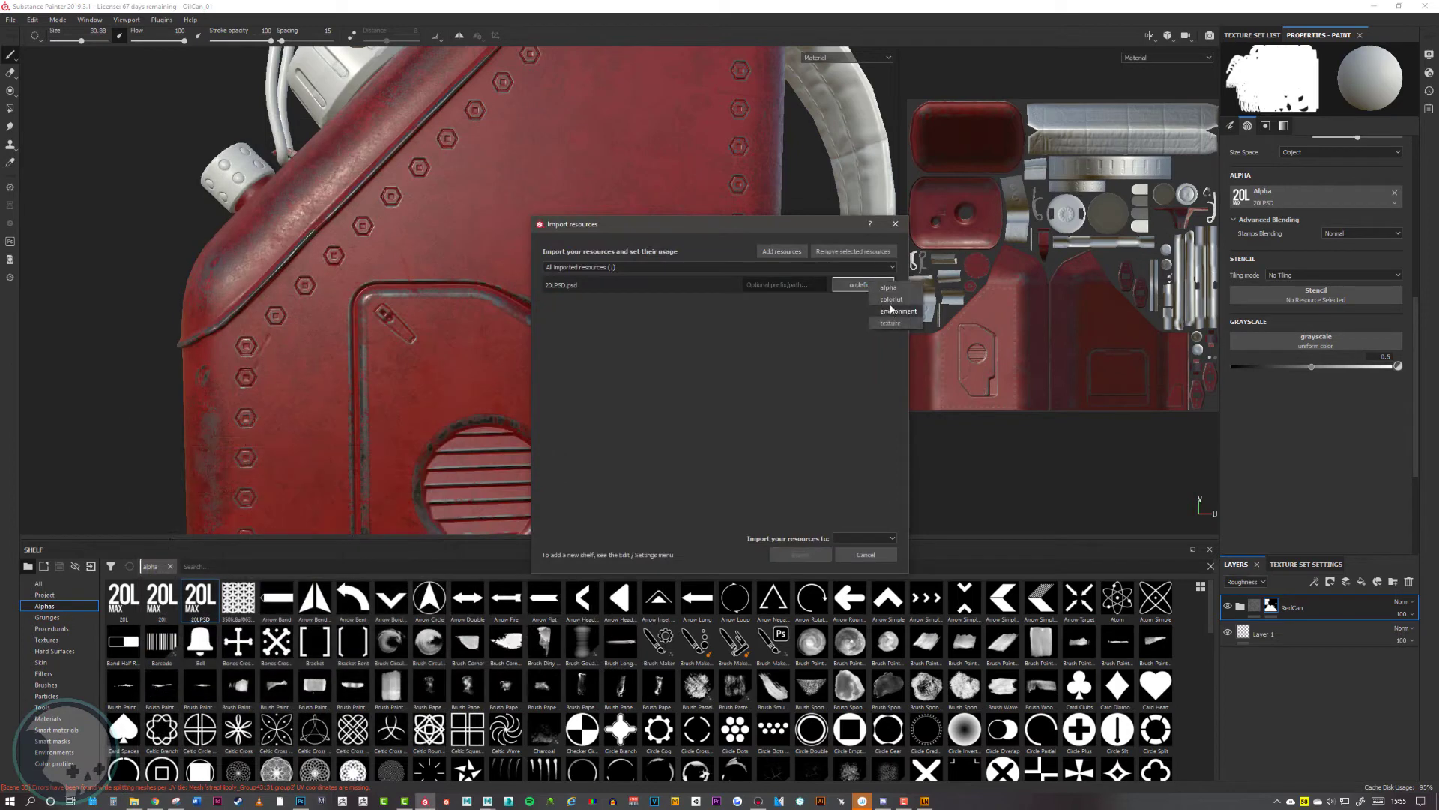
{"action": "left_click", "coordinate": [888, 287]}
{"action": "left_click", "coordinate": [873, 538]}
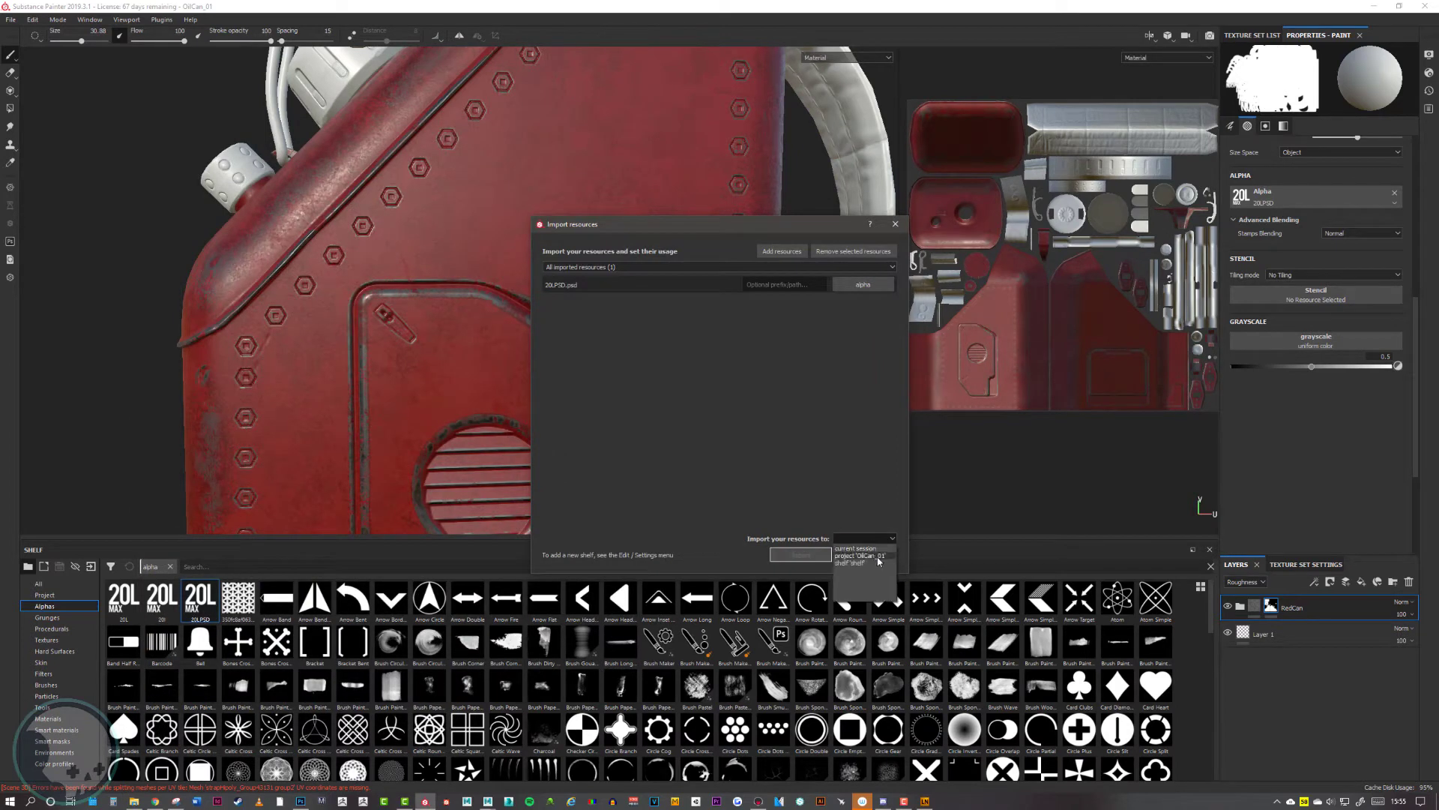
{"action": "left_click", "coordinate": [878, 557]}
{"action": "left_click", "coordinate": [800, 554]}
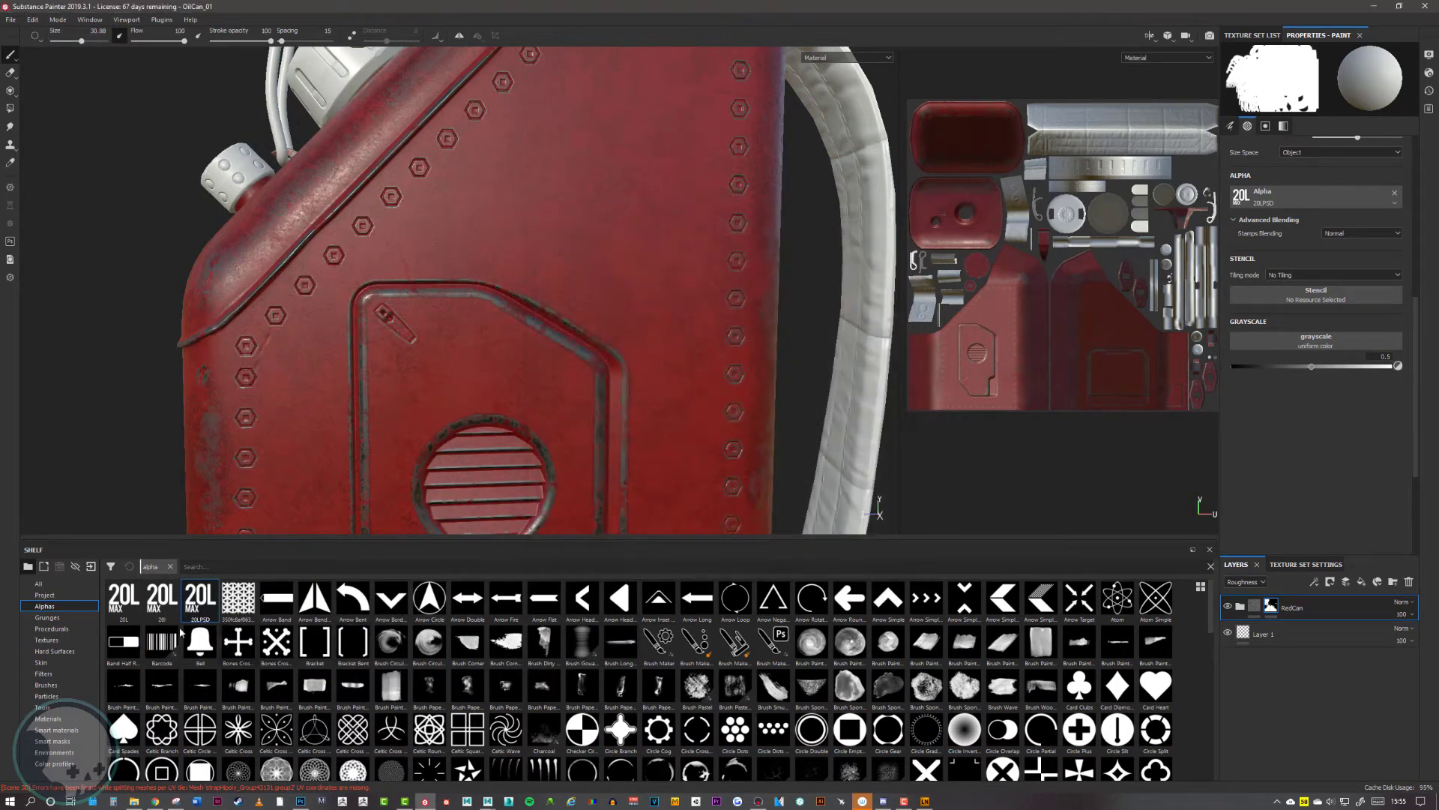
Add a fill layer above the RedCan folder and set its base color to a very dark gray
{"action": "middle_click_drag", "start_coordinate": [677, 179], "coordinate": [694, 324], "text": "alt"}
{"action": "right_click_drag", "start_coordinate": [693, 324], "coordinate": [695, 325], "text": "alt"}
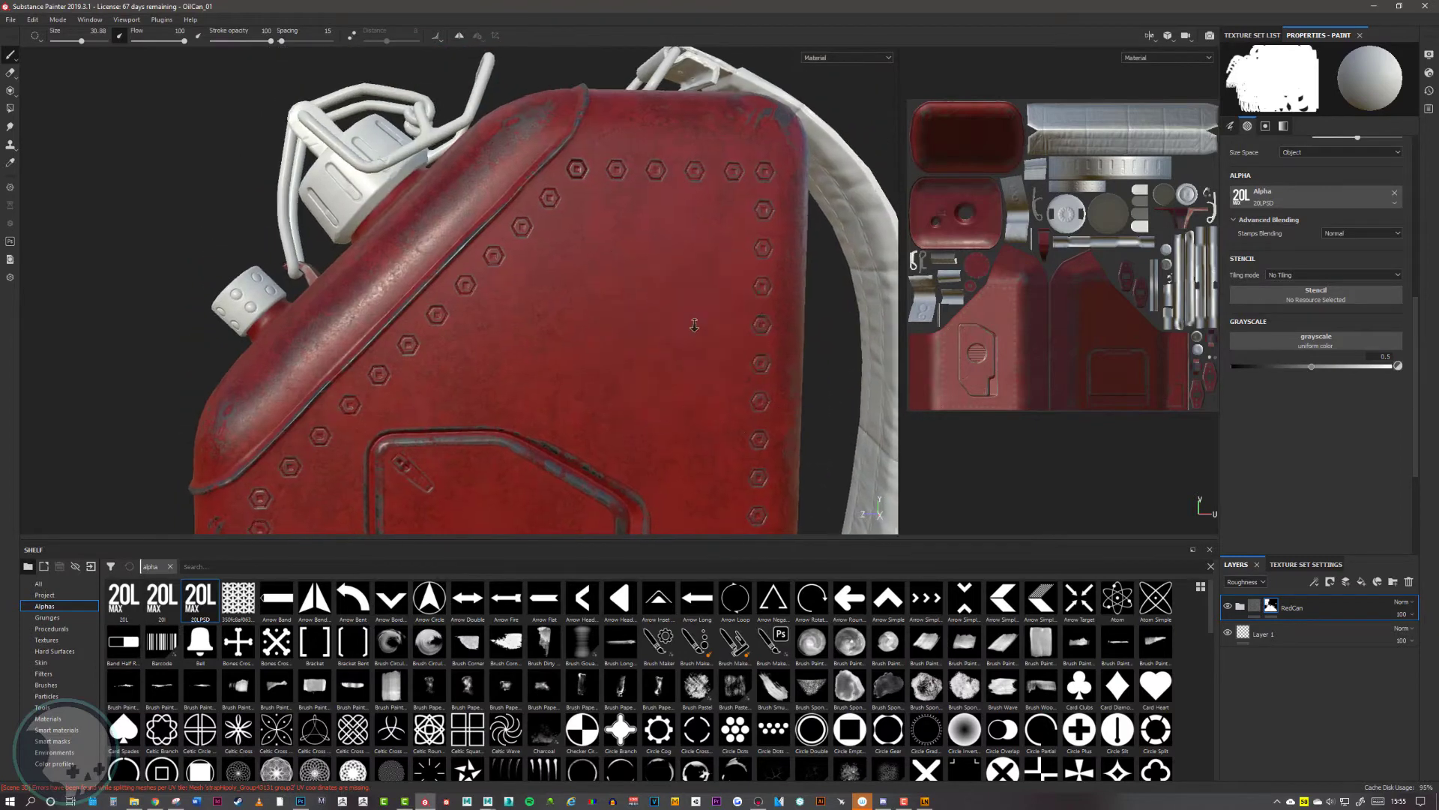
{"action": "mouse_move", "coordinate": [694, 325]}
{"action": "middle_mouse_down", "text": "alt"}
{"action": "mouse_move", "coordinate": [680, 252]}
{"action": "mouse_move", "coordinate": [710, 230]}
{"action": "mouse_move", "coordinate": [688, 257]}
{"action": "middle_mouse_up", "text": "alt"}
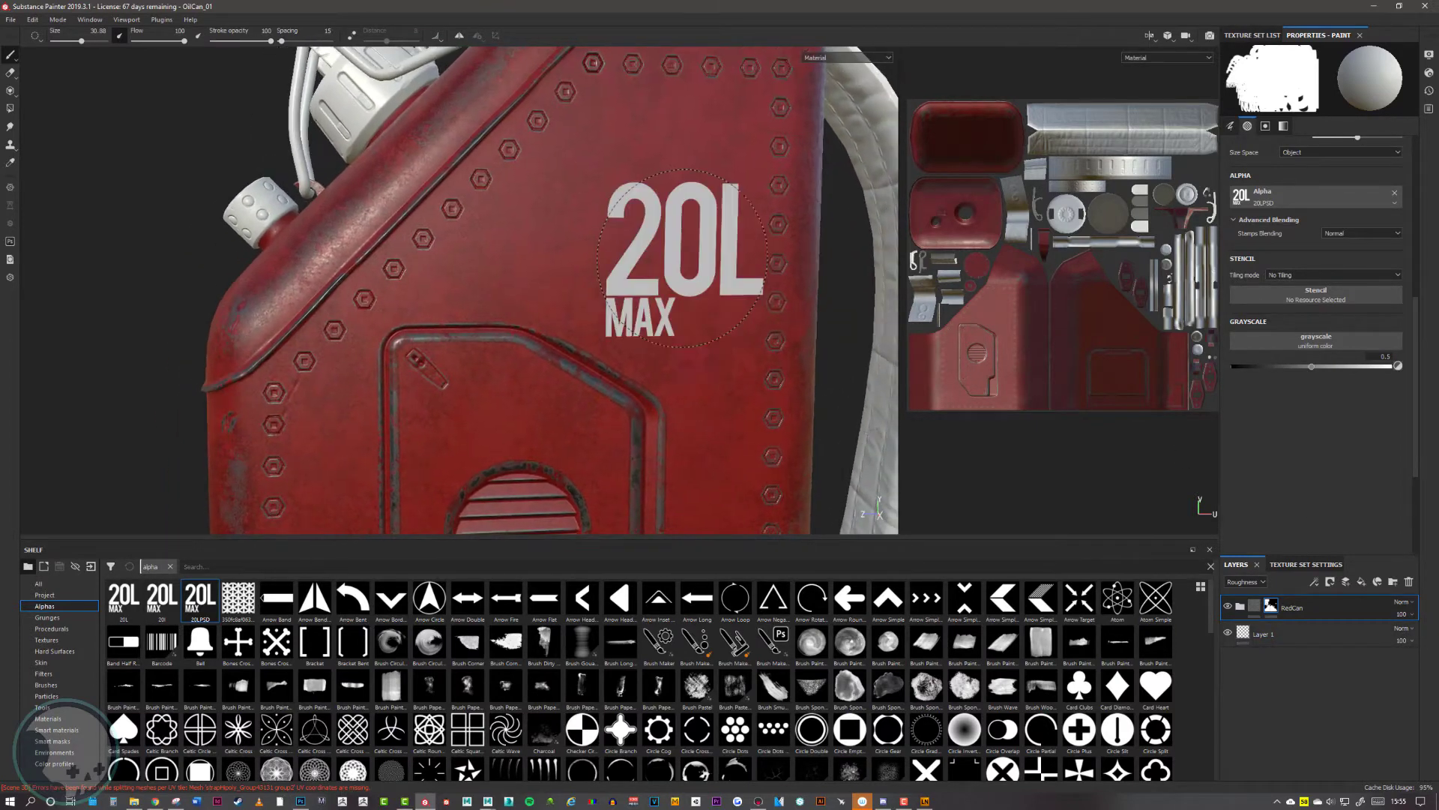
{"action": "left_click", "coordinate": [1362, 583]}
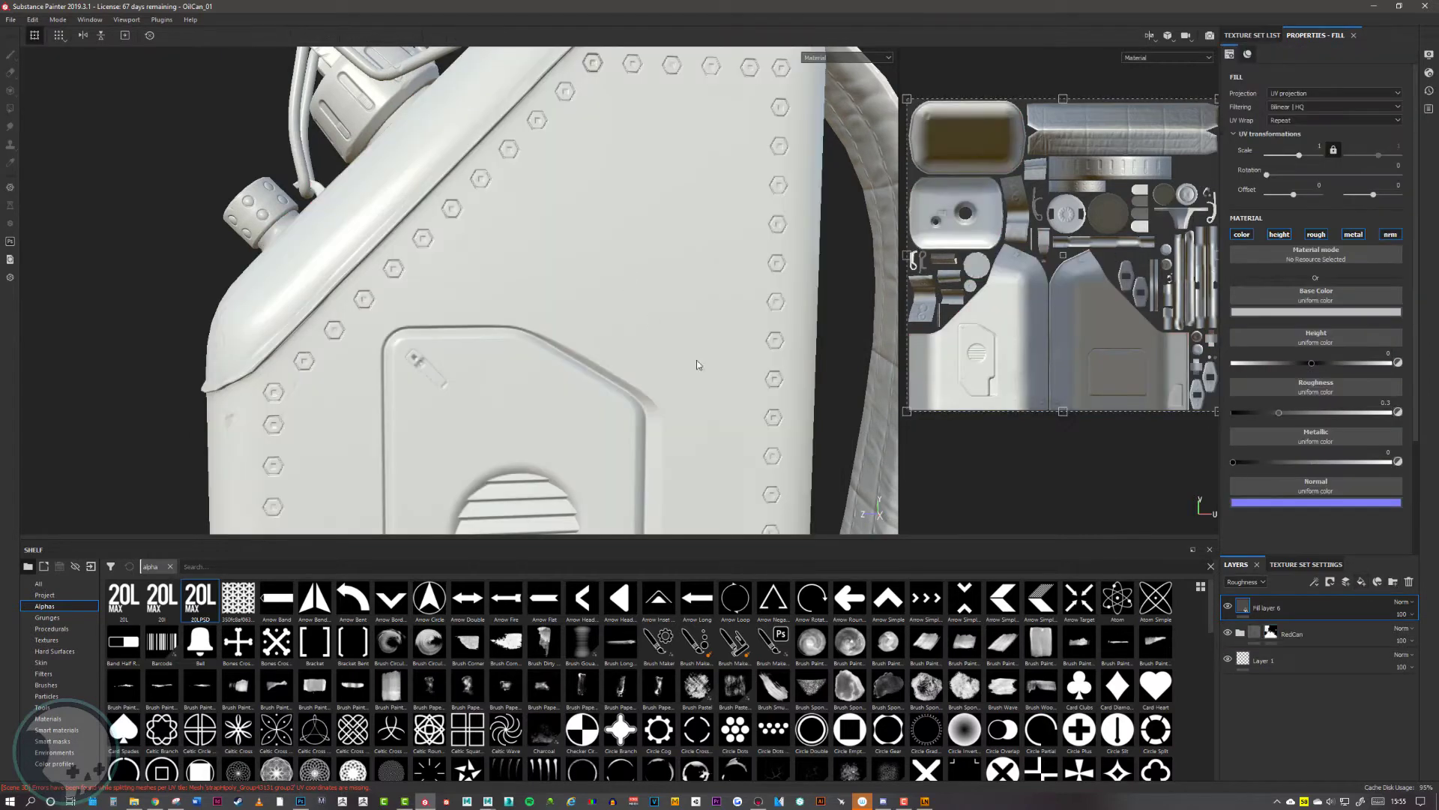
{"action": "left_click", "coordinate": [1316, 311]}
{"action": "left_click_drag", "start_coordinate": [1308, 360], "coordinate": [1278, 417]}
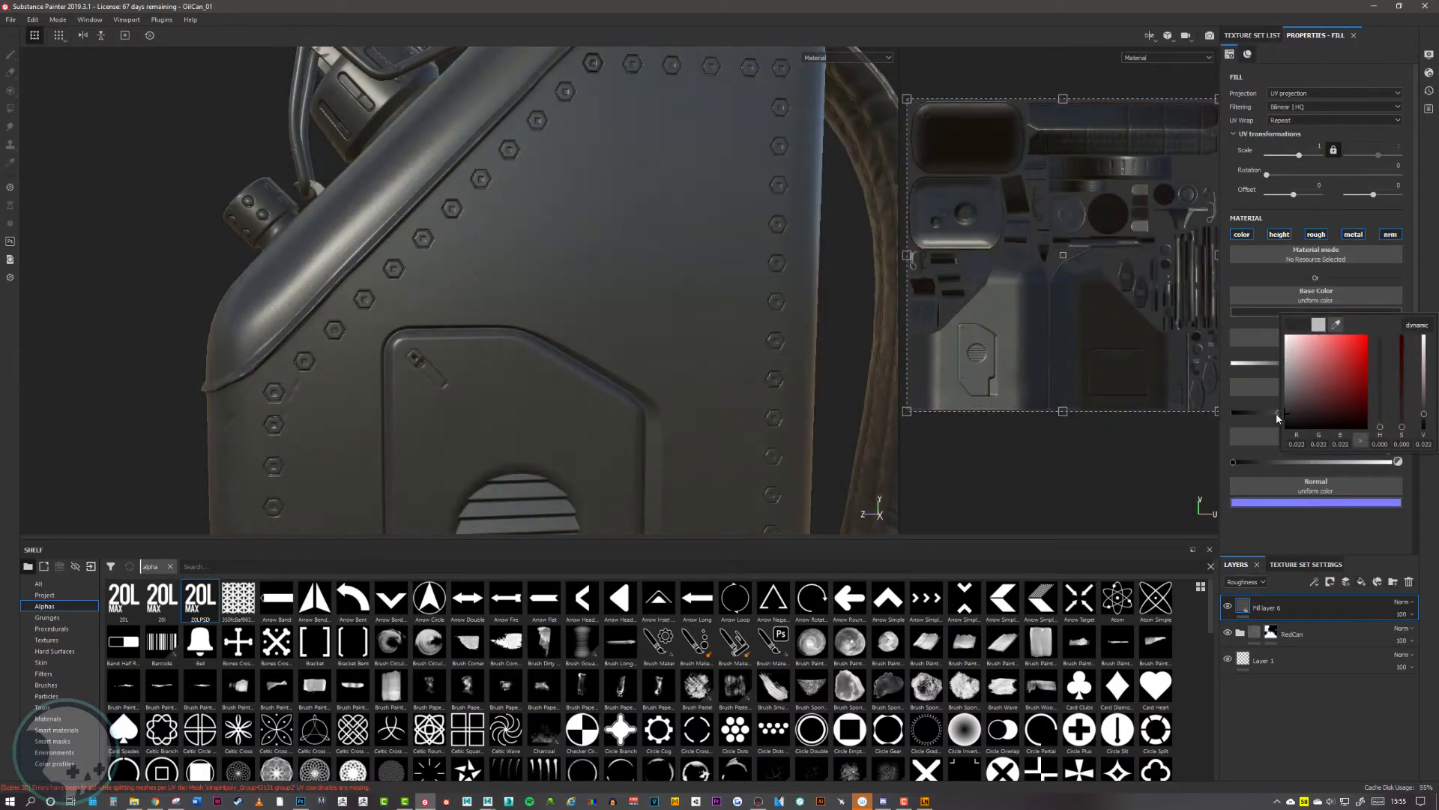
{"action": "left_click", "coordinate": [1242, 445]}
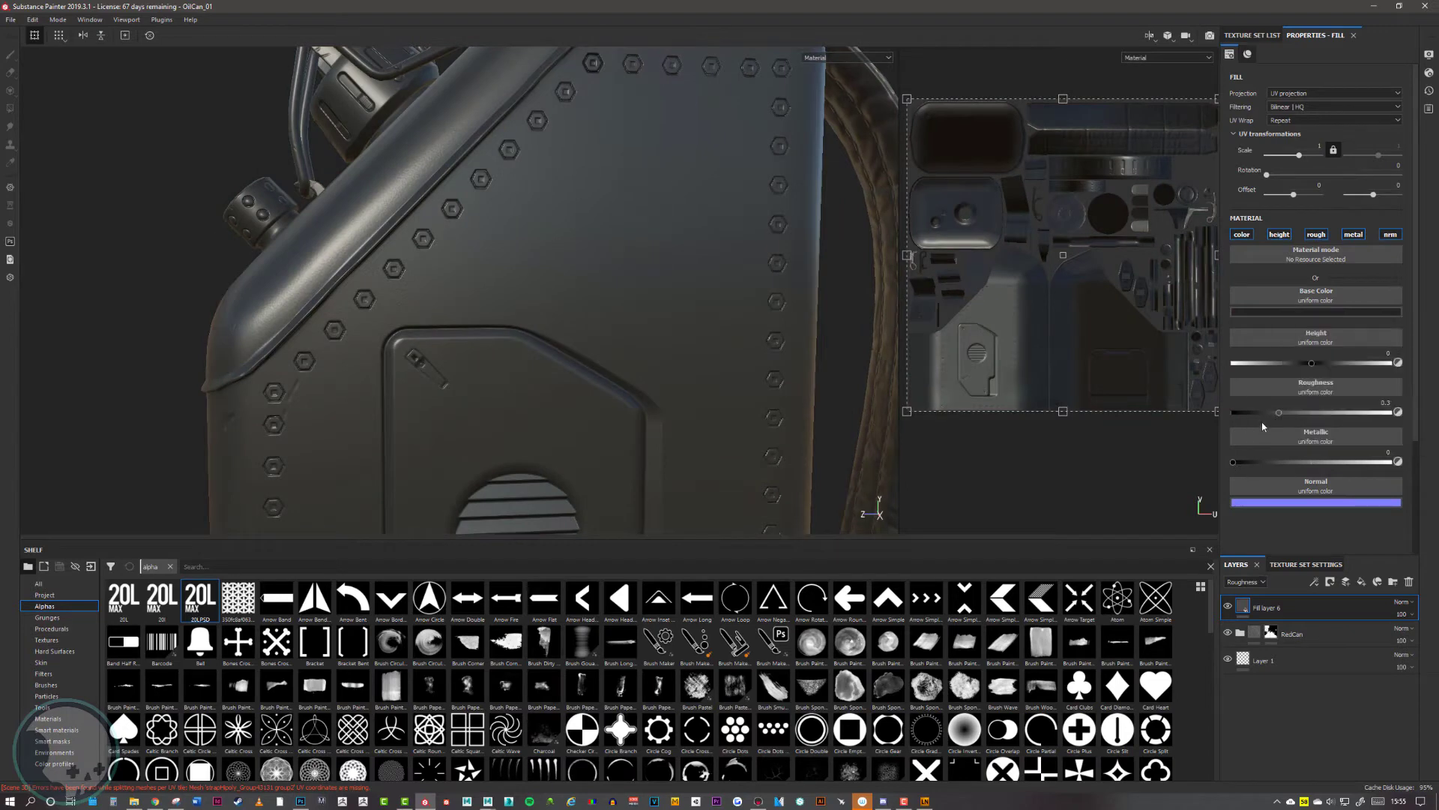
Darken the fill layer's base color to near-black, with roughness at about 0.19 and height raised to about 0.05
{"action": "left_click_drag", "start_coordinate": [1281, 413], "coordinate": [1250, 413]}
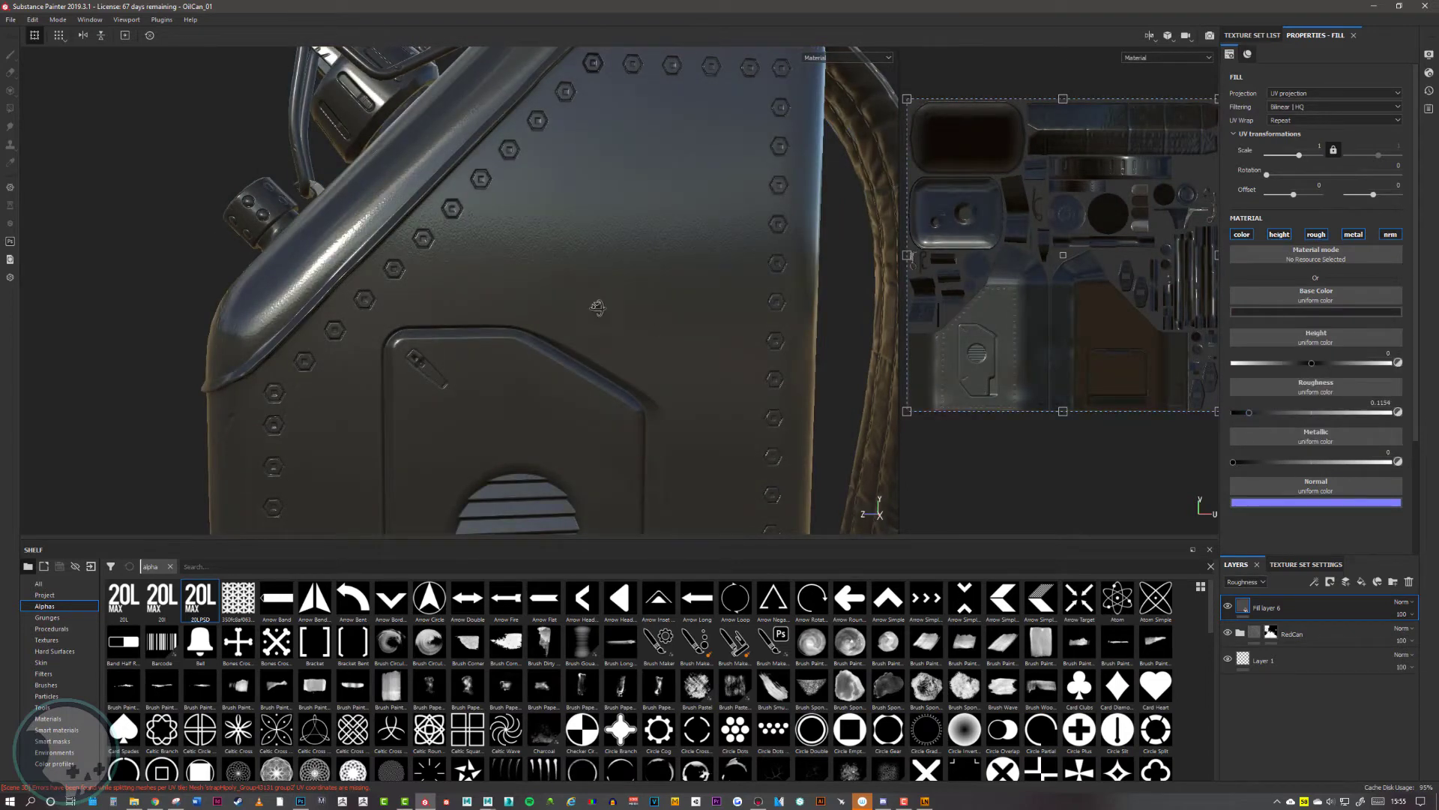
{"action": "left_click_drag", "start_coordinate": [598, 307], "coordinate": [569, 309], "text": "alt"}
{"action": "left_click", "coordinate": [1315, 311]}
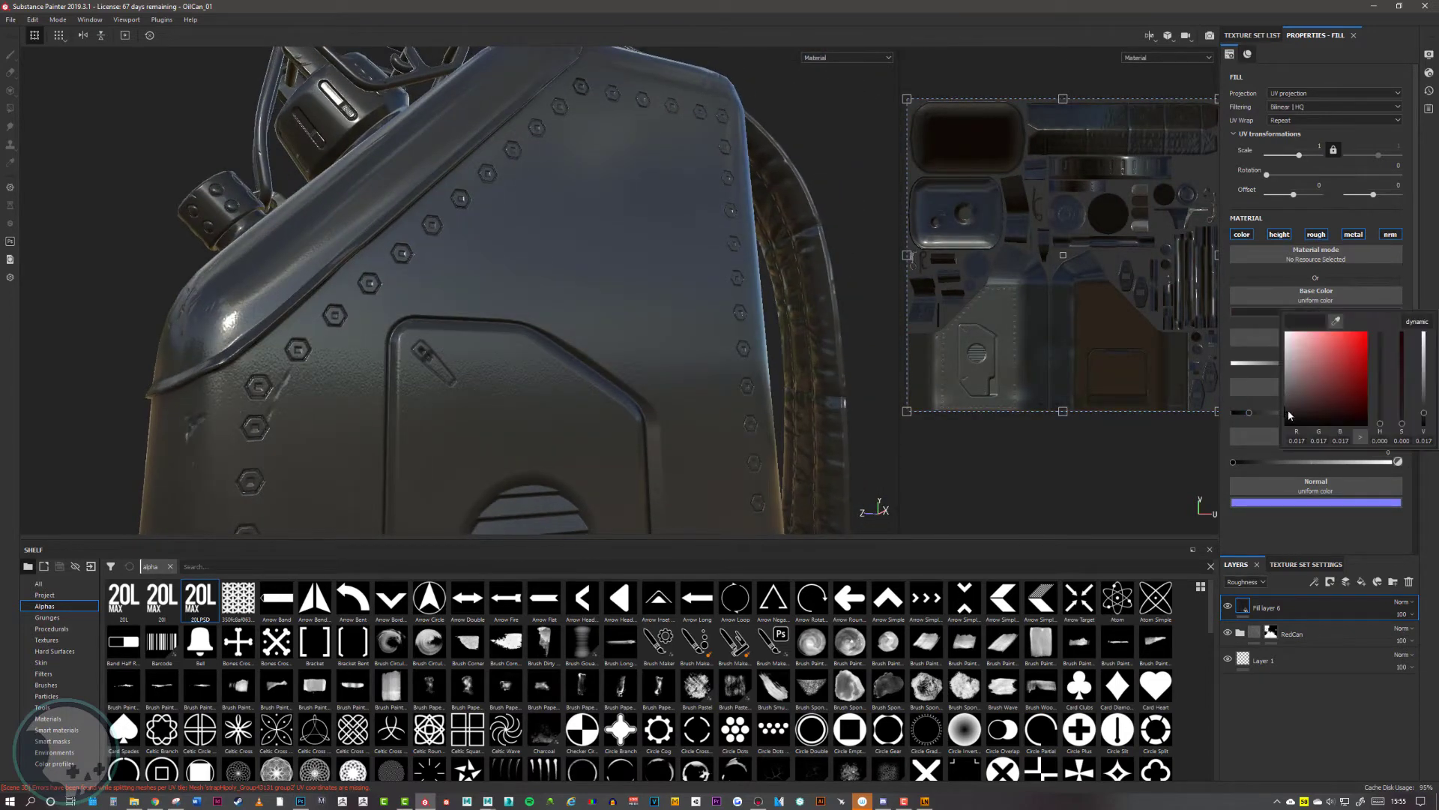
{"action": "left_click_drag", "start_coordinate": [1288, 415], "coordinate": [1256, 412]}
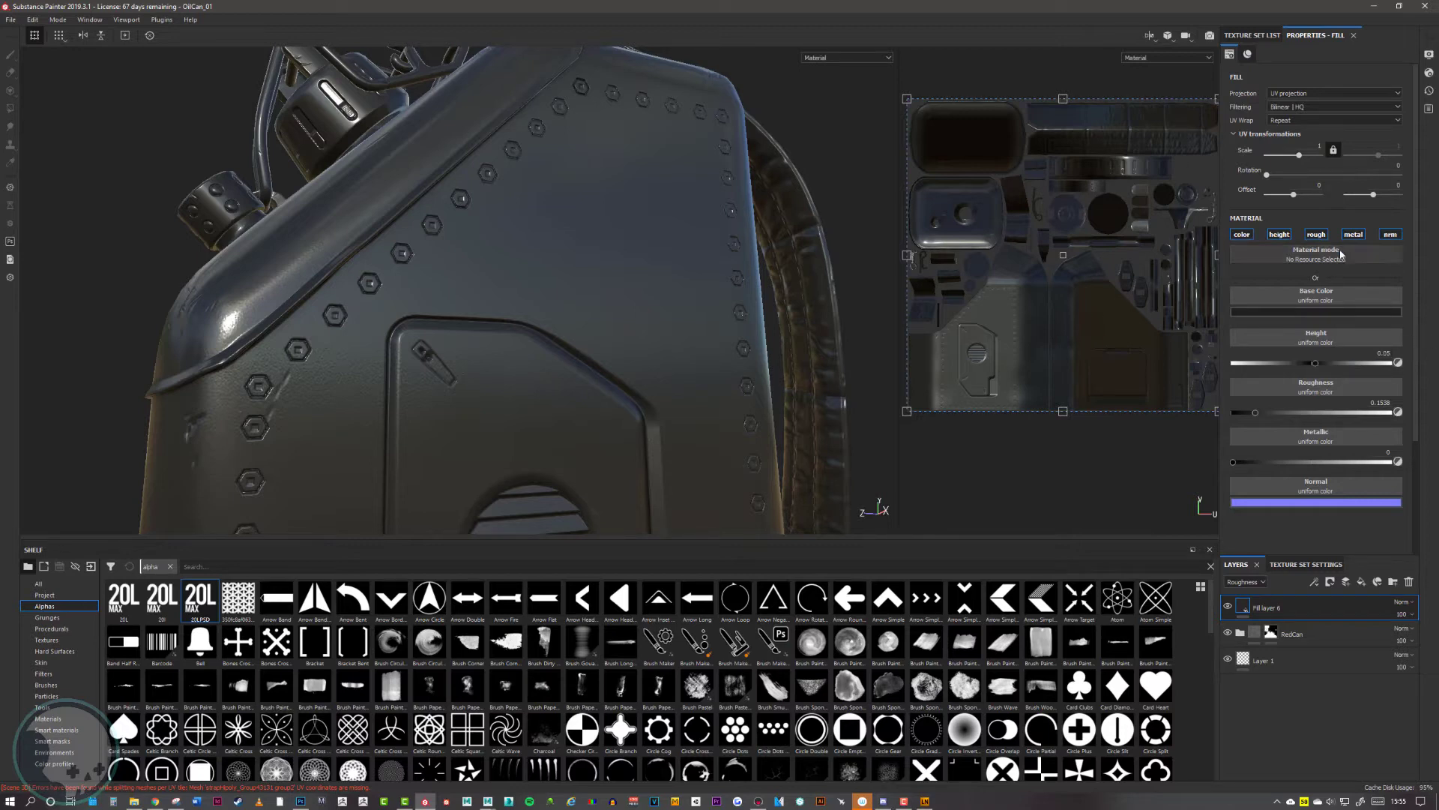
Add a black mask to the new fill layer and give the mask a paint effect
{"action": "right_click", "coordinate": [1262, 604]}
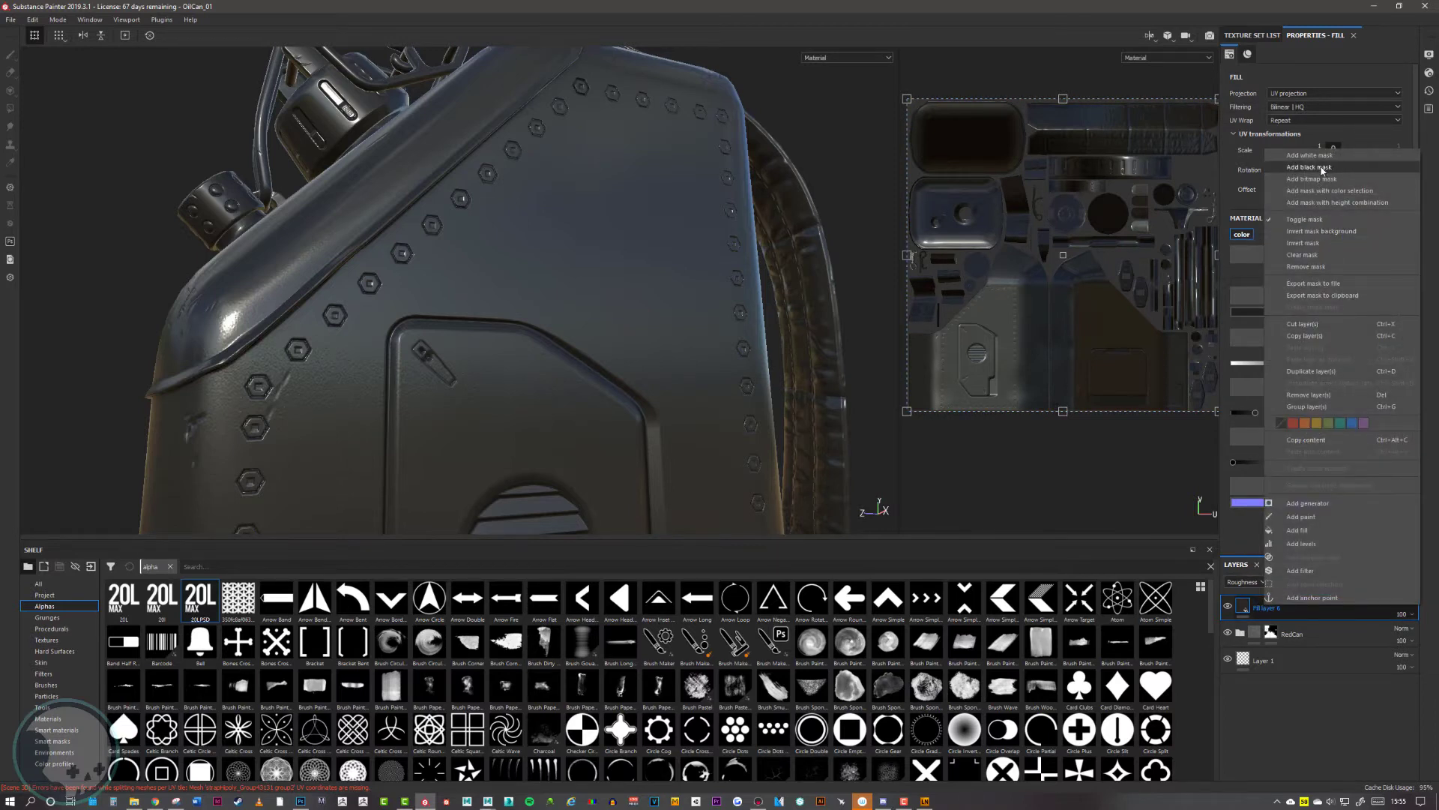
{"action": "left_click", "coordinate": [1322, 169]}
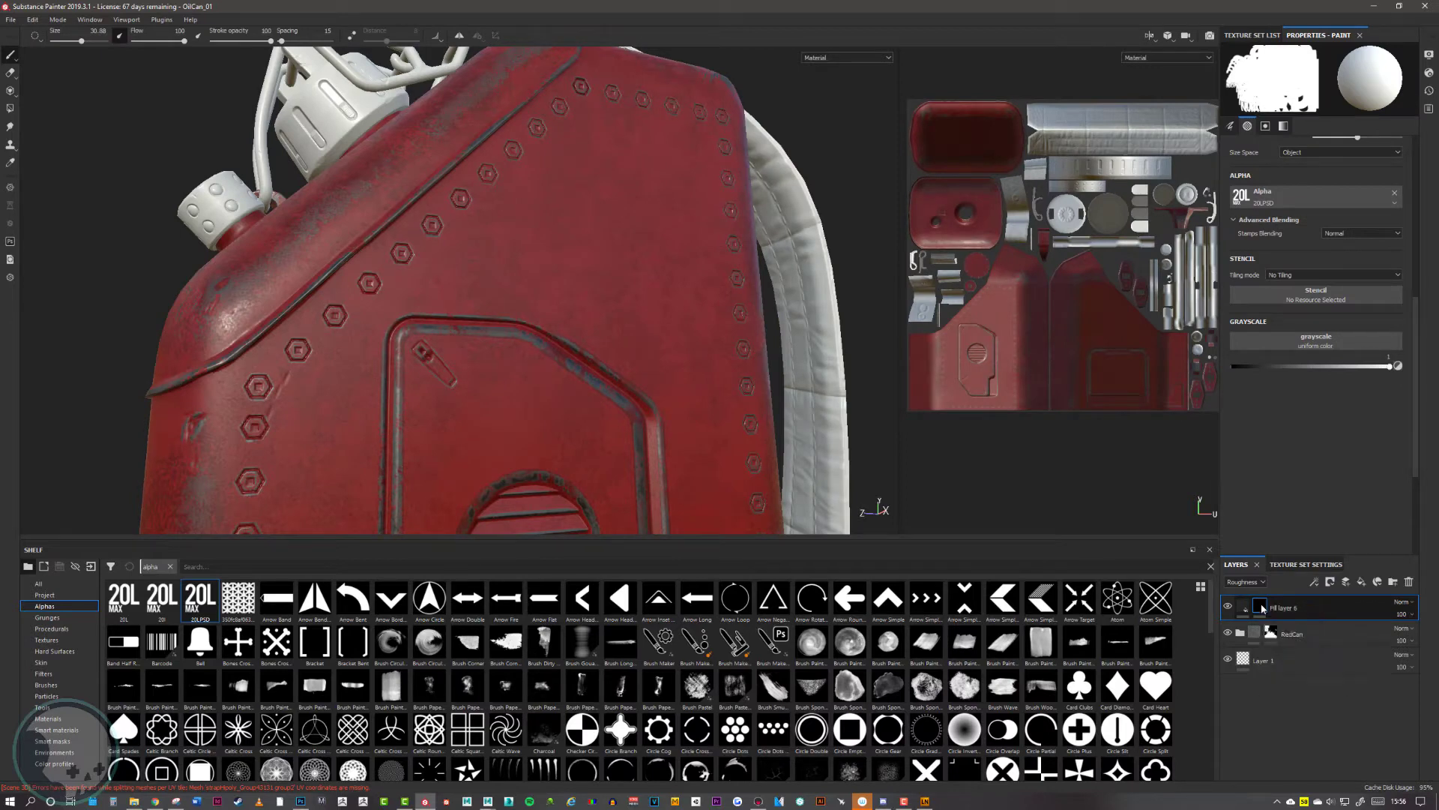
{"action": "right_click", "coordinate": [1262, 606]}
{"action": "left_click", "coordinate": [1315, 516]}
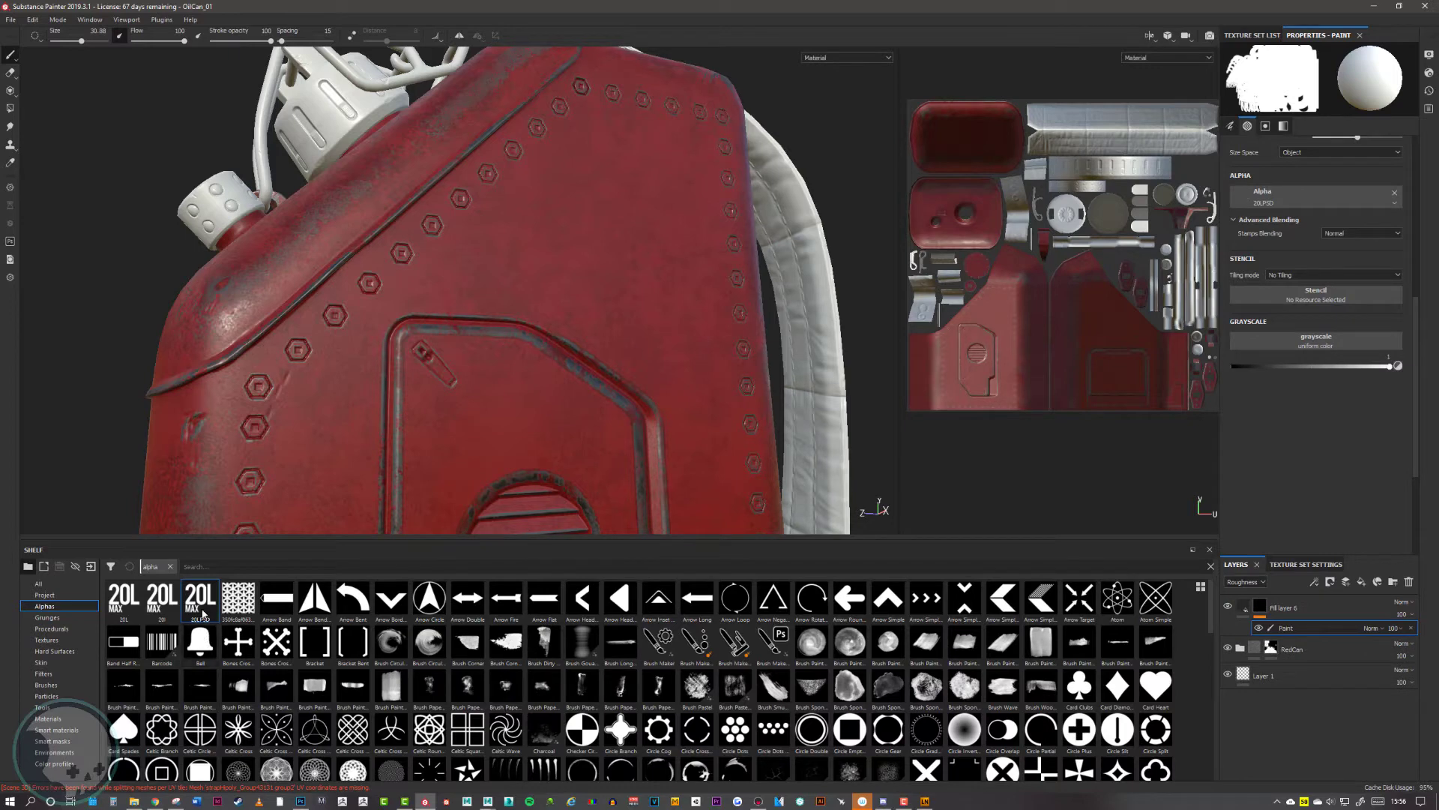
Stamp the 20LPSD alpha once on the fill layer's mask, on the flat upper area of the can's side beside the bolts
{"action": "scroll", "coordinate": [1275, 225], "scroll_direction": "up", "scroll_amount": 5}
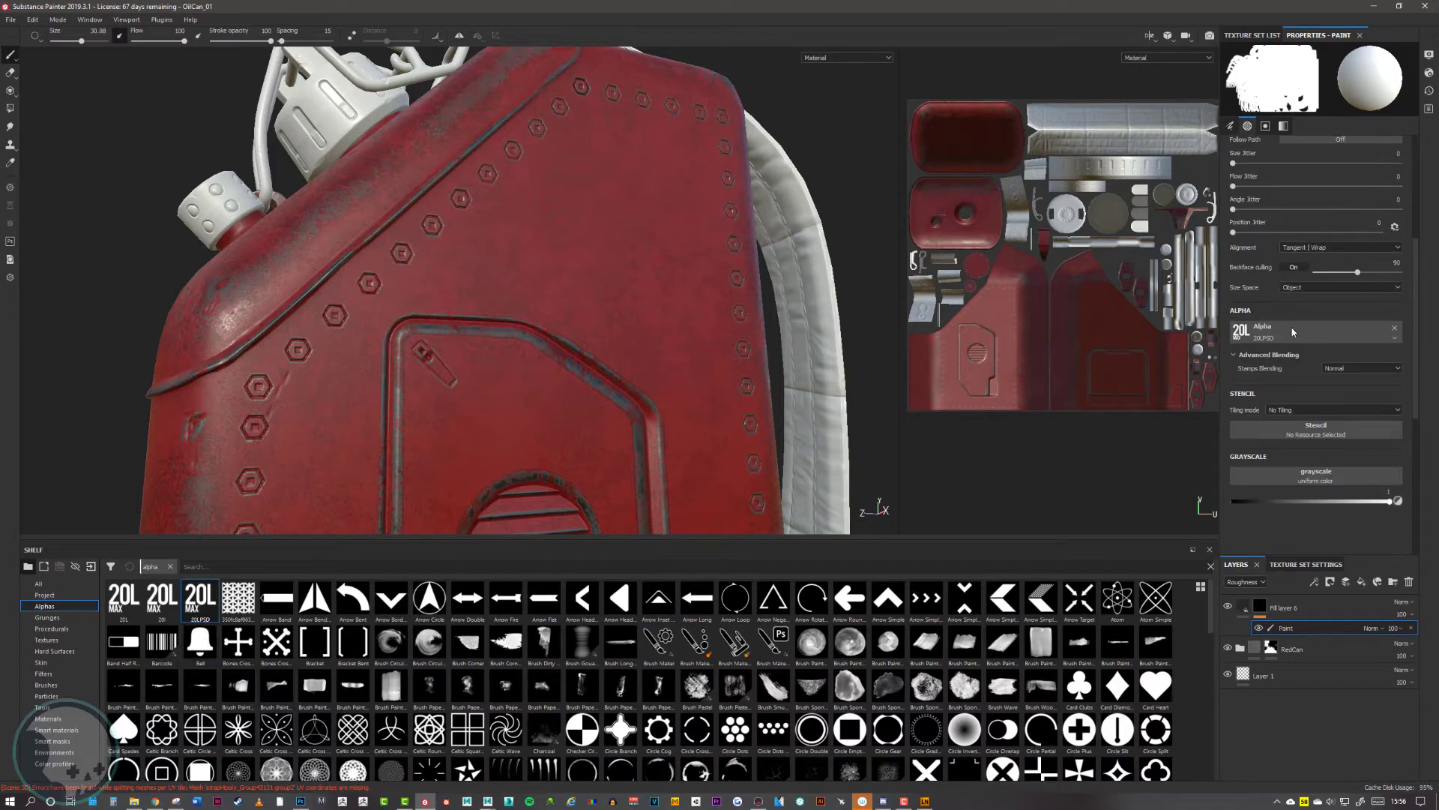
{"action": "scroll", "coordinate": [1321, 450], "scroll_direction": "up", "scroll_amount": 3}
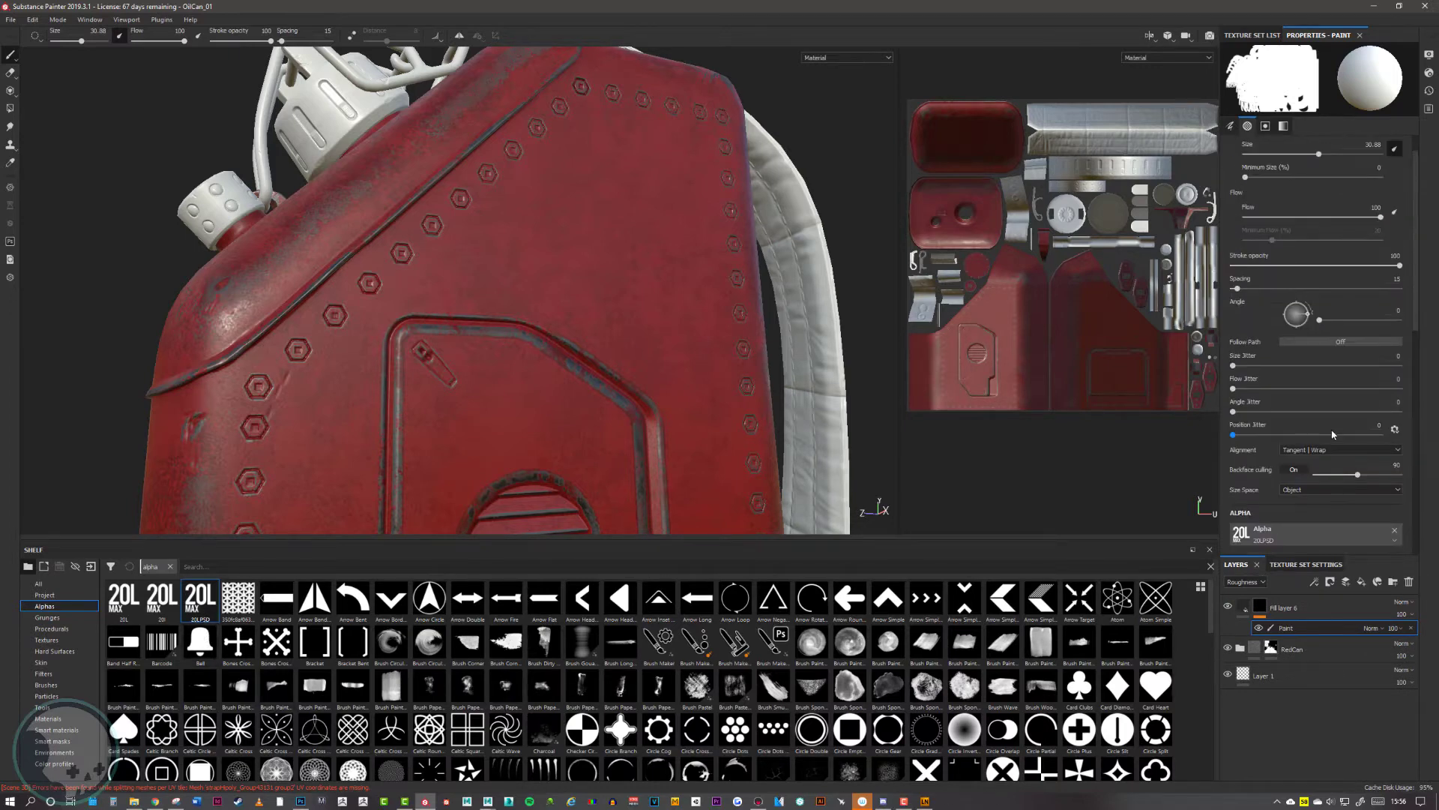
{"action": "scroll", "coordinate": [1330, 417], "scroll_direction": "down", "scroll_amount": 7}
{"action": "left_click_drag", "start_coordinate": [841, 180], "coordinate": [563, 218], "text": "alt"}
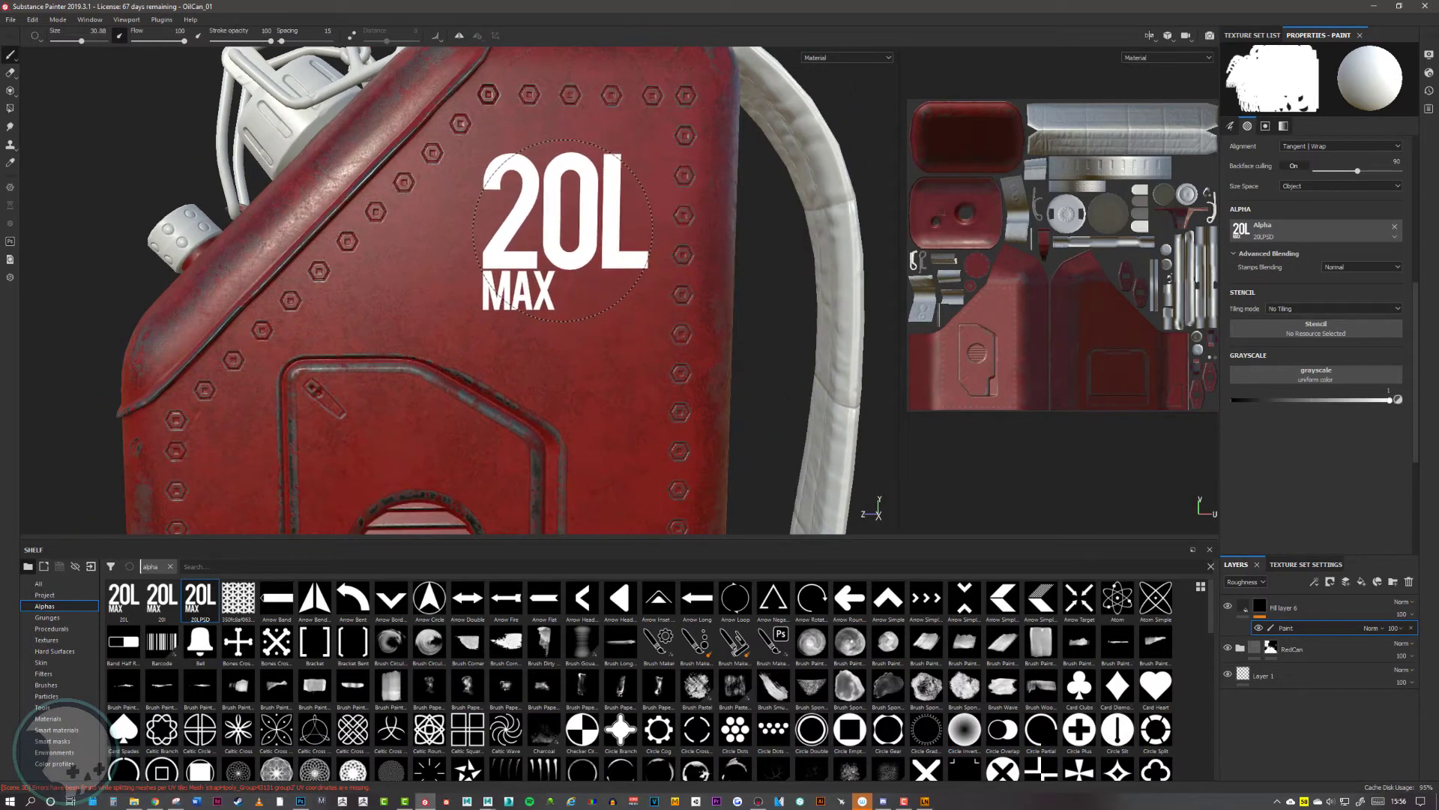
{"action": "left_click", "coordinate": [564, 217]}
Reduce the decal fill layer's roughness to about 0.16 and its height to about 0.02
{"action": "right_click_drag", "start_coordinate": [784, 389], "coordinate": [344, 379], "text": "alt"}
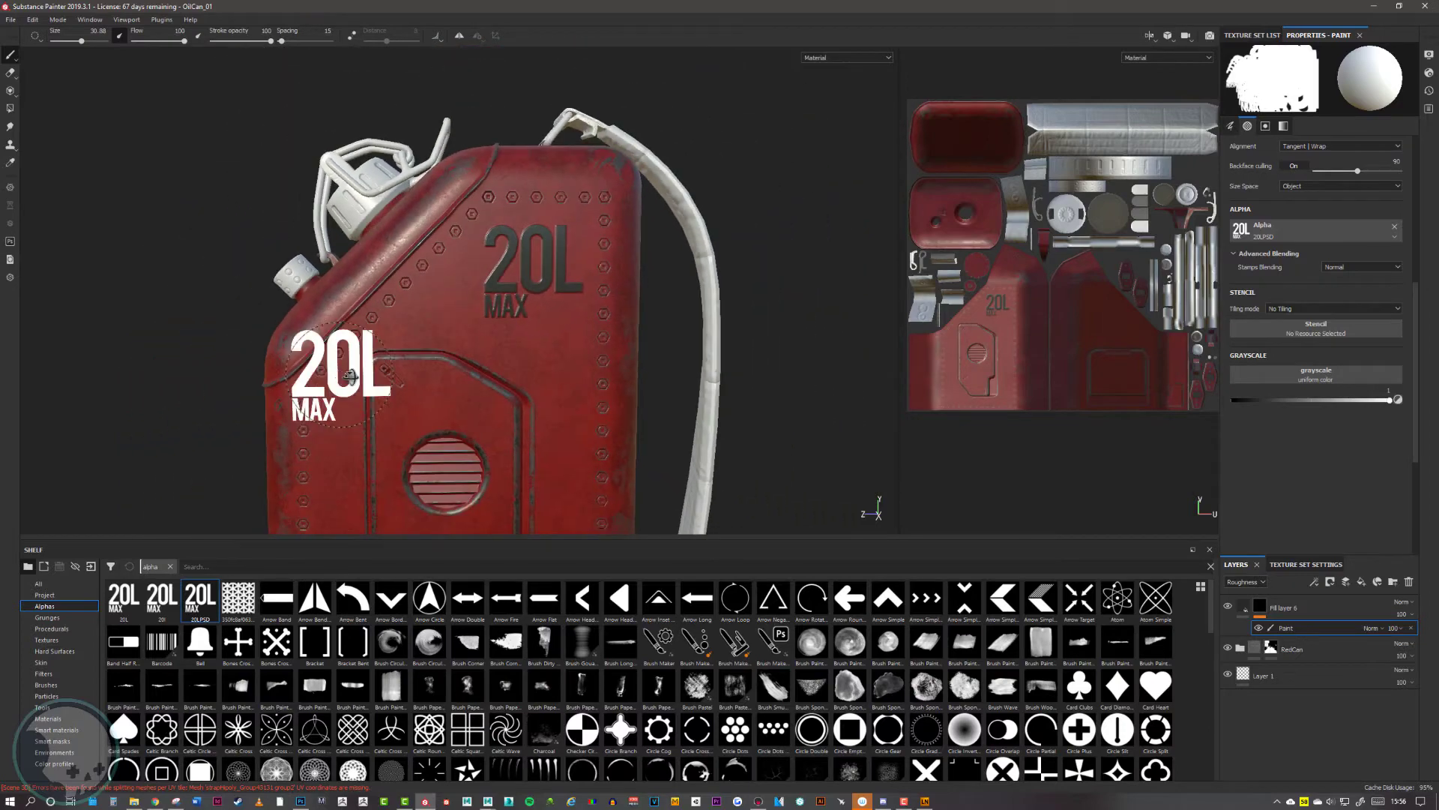
{"action": "mouse_move", "coordinate": [344, 379]}
{"action": "left_mouse_down", "text": "alt"}
{"action": "mouse_move", "coordinate": [464, 375]}
{"action": "mouse_move", "coordinate": [360, 375]}
{"action": "left_mouse_up", "text": "alt"}
{"action": "right_click_drag", "start_coordinate": [360, 375], "coordinate": [639, 361], "text": "alt"}
{"action": "middle_click_drag", "start_coordinate": [638, 361], "coordinate": [457, 386], "text": "alt"}
{"action": "right_click_drag", "start_coordinate": [458, 386], "coordinate": [652, 424], "text": "alt"}
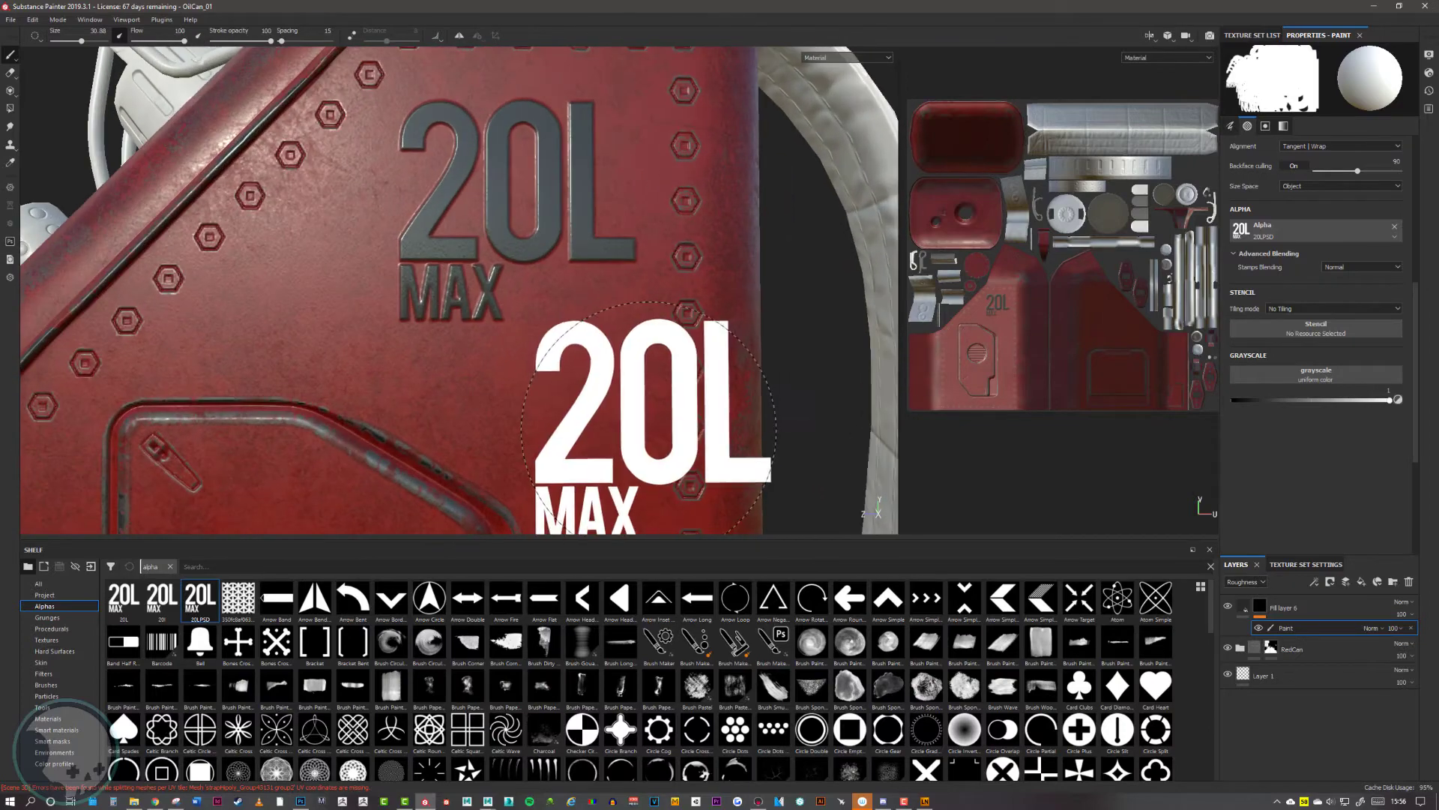
{"action": "left_click_drag", "start_coordinate": [695, 411], "coordinate": [832, 378], "text": "alt"}
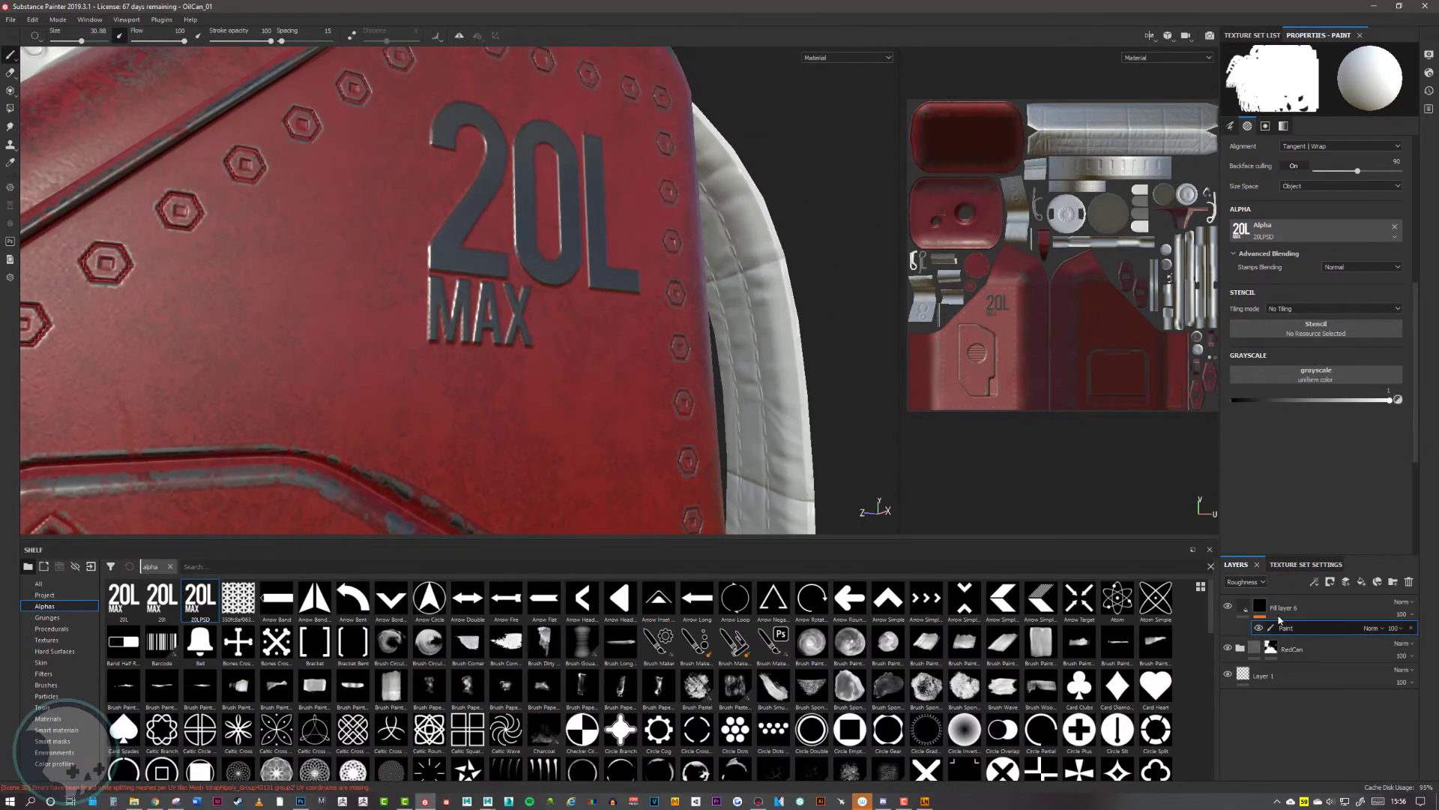
{"action": "left_click", "coordinate": [1242, 606]}
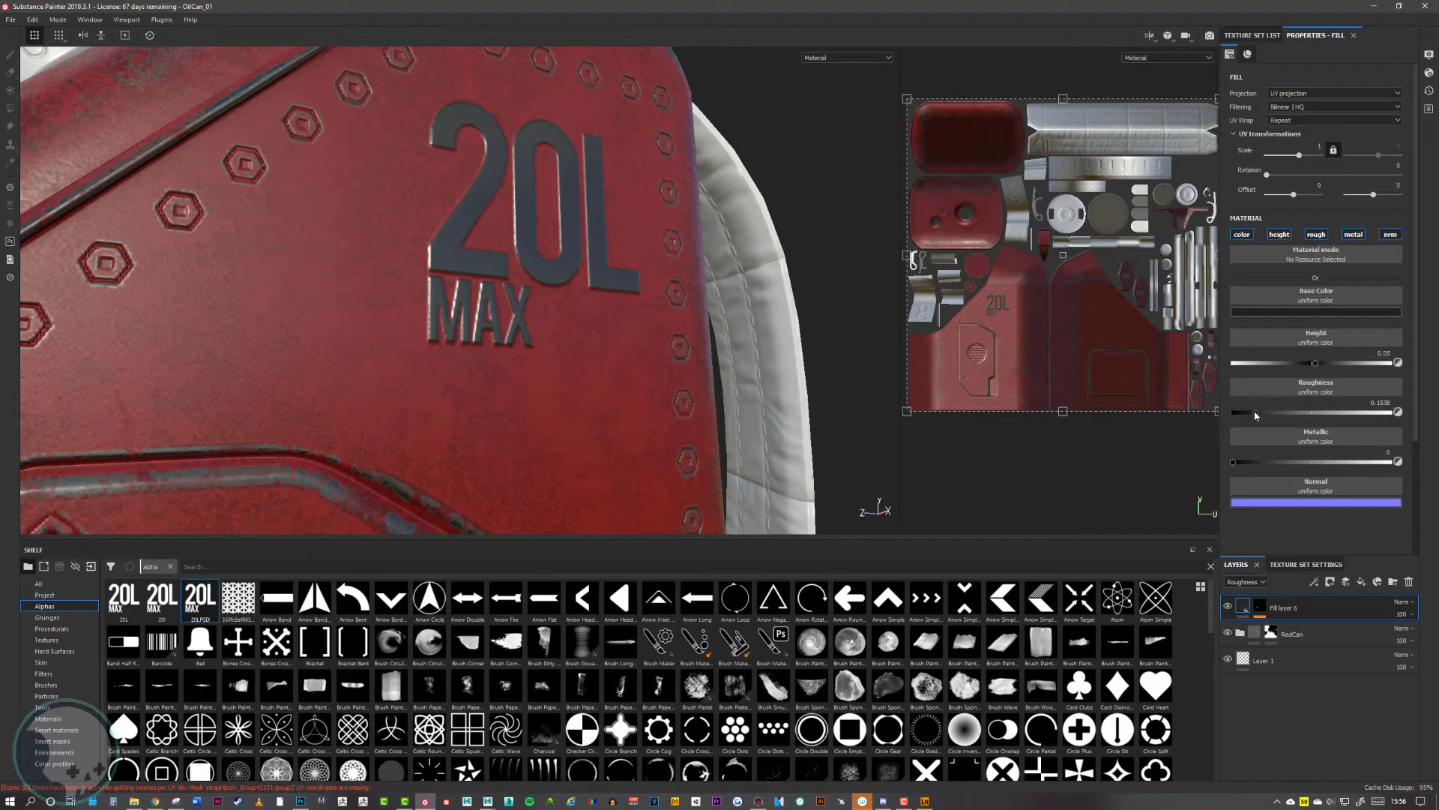
{"action": "left_click_drag", "start_coordinate": [1255, 415], "coordinate": [1239, 411]}
{"action": "left_click_drag", "start_coordinate": [1318, 366], "coordinate": [1315, 365]}
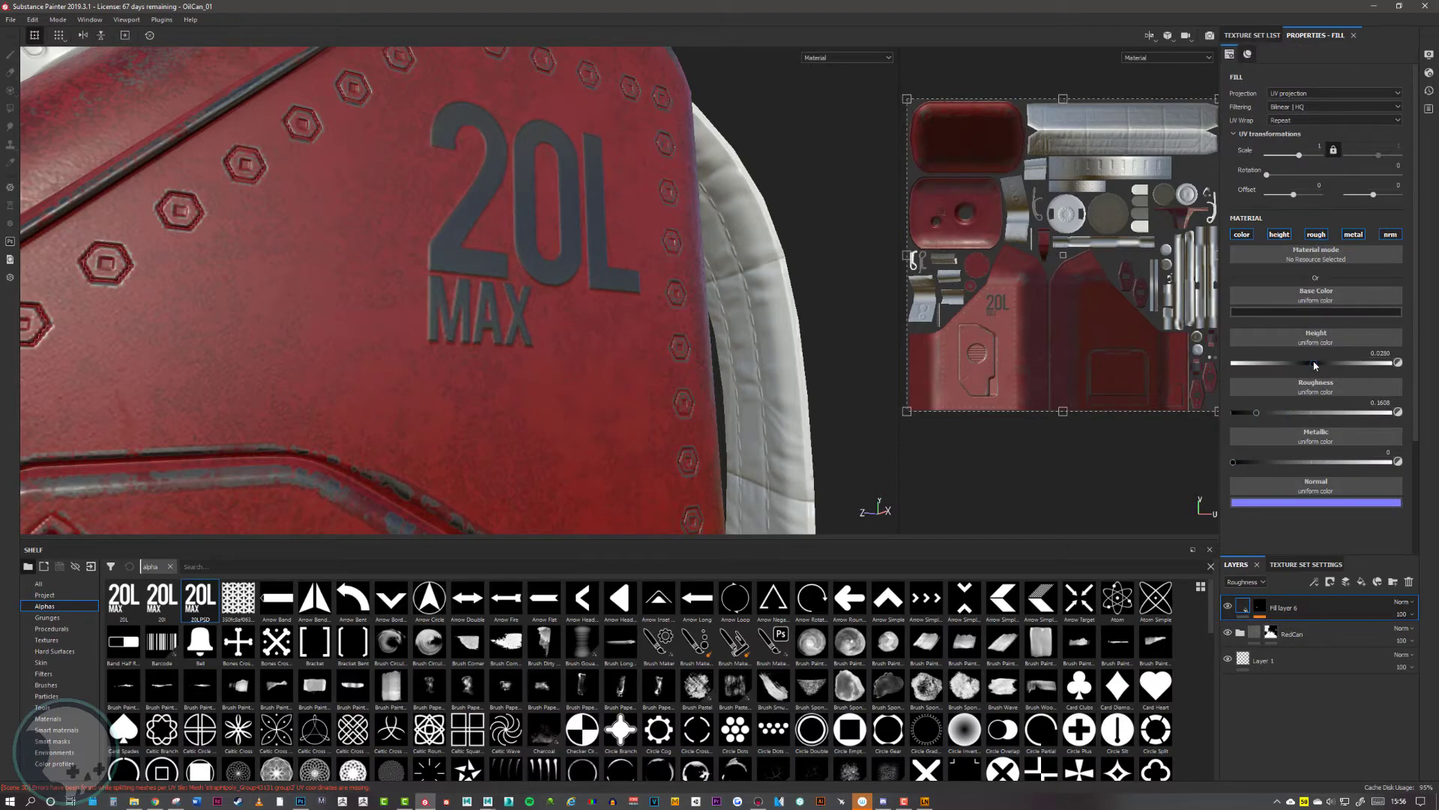
Examine the 20L MAX decal's relief and sheen on the can from several angles, both close up and at a distance
{"action": "left_click_drag", "start_coordinate": [508, 240], "coordinate": [623, 280], "text": "alt"}
{"action": "right_click_drag", "start_coordinate": [623, 279], "coordinate": [353, 248], "text": "alt"}
{"action": "left_click_drag", "start_coordinate": [354, 248], "coordinate": [281, 266], "text": "alt"}
{"action": "right_click_drag", "start_coordinate": [350, 267], "coordinate": [887, 285], "text": "alt"}
{"action": "left_click_drag", "start_coordinate": [540, 247], "coordinate": [622, 229], "text": "alt"}
{"action": "right_click_drag", "start_coordinate": [499, 235], "coordinate": [338, 232], "text": "alt"}
{"action": "mouse_move", "coordinate": [352, 241]}
{"action": "left_mouse_down", "text": "alt"}
{"action": "mouse_move", "coordinate": [427, 257]}
{"action": "mouse_move", "coordinate": [369, 259]}
{"action": "left_mouse_up", "text": "alt"}
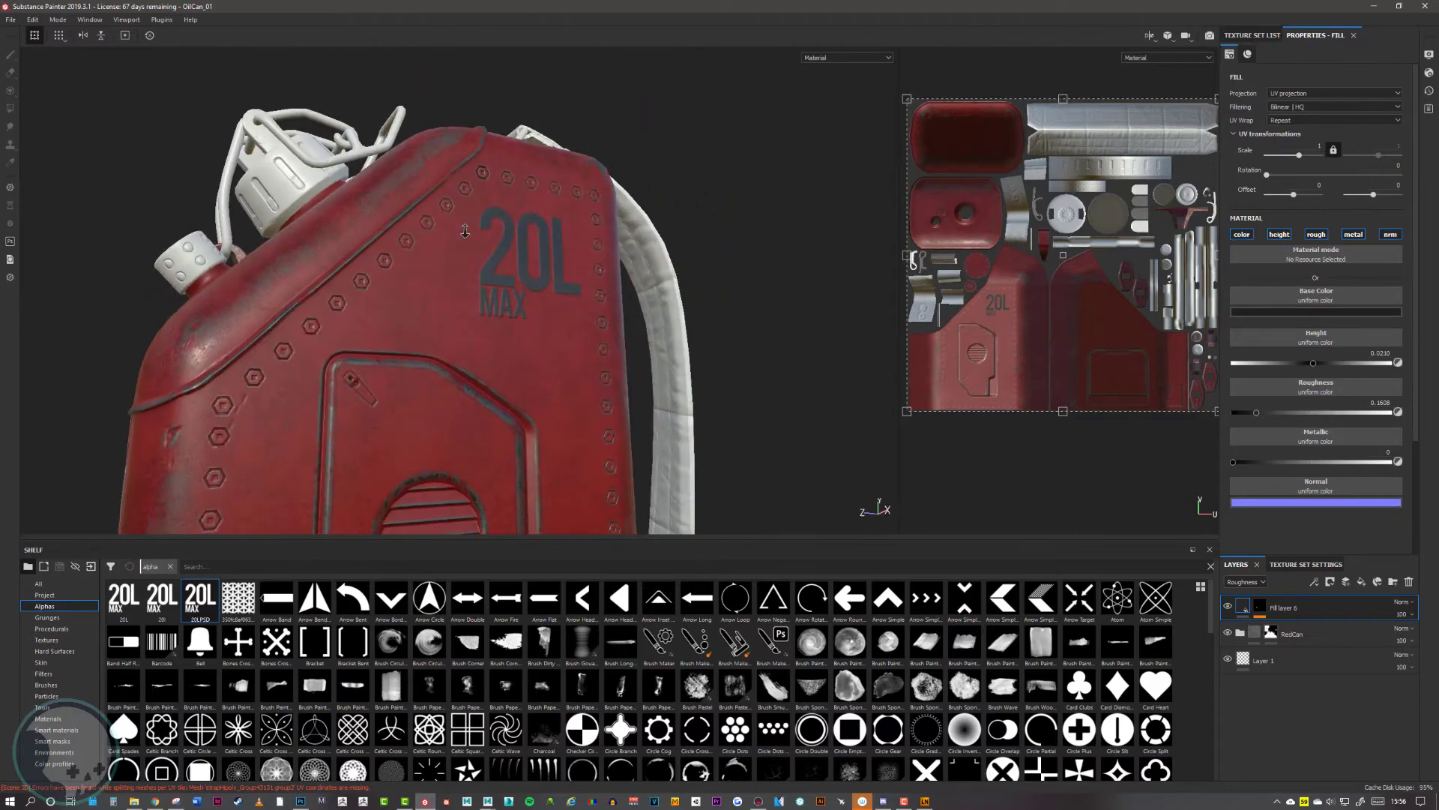
{"action": "right_click_drag", "start_coordinate": [480, 262], "coordinate": [638, 263], "text": "alt"}
{"action": "left_click_drag", "start_coordinate": [639, 263], "coordinate": [595, 183], "text": "alt"}
{"action": "left_click_drag", "start_coordinate": [498, 201], "coordinate": [466, 228], "text": "alt"}
{"action": "middle_click_drag", "start_coordinate": [466, 228], "coordinate": [533, 215], "text": "alt"}
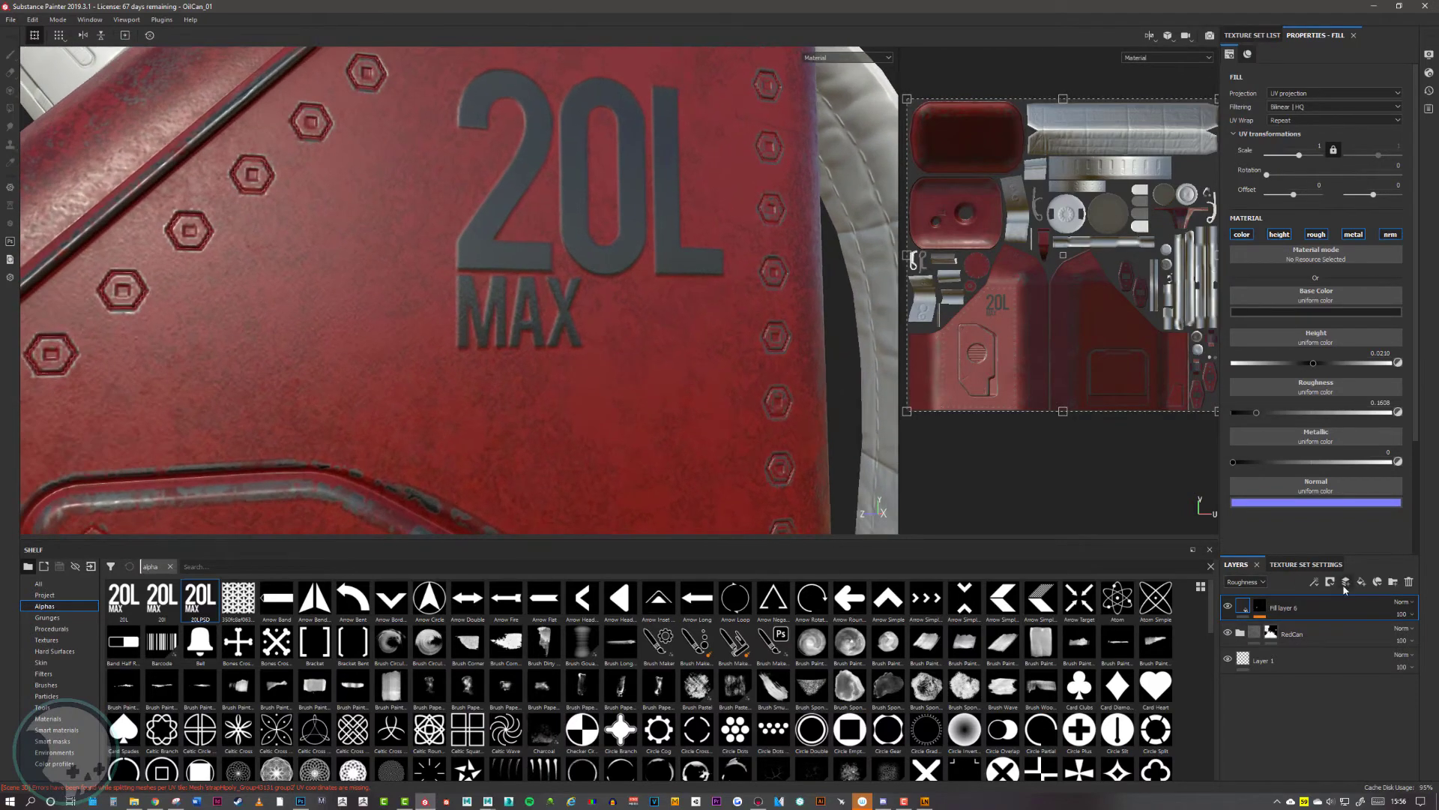
Add a second paint effect to the decal fill layer's mask
{"action": "right_click", "coordinate": [1260, 609]}
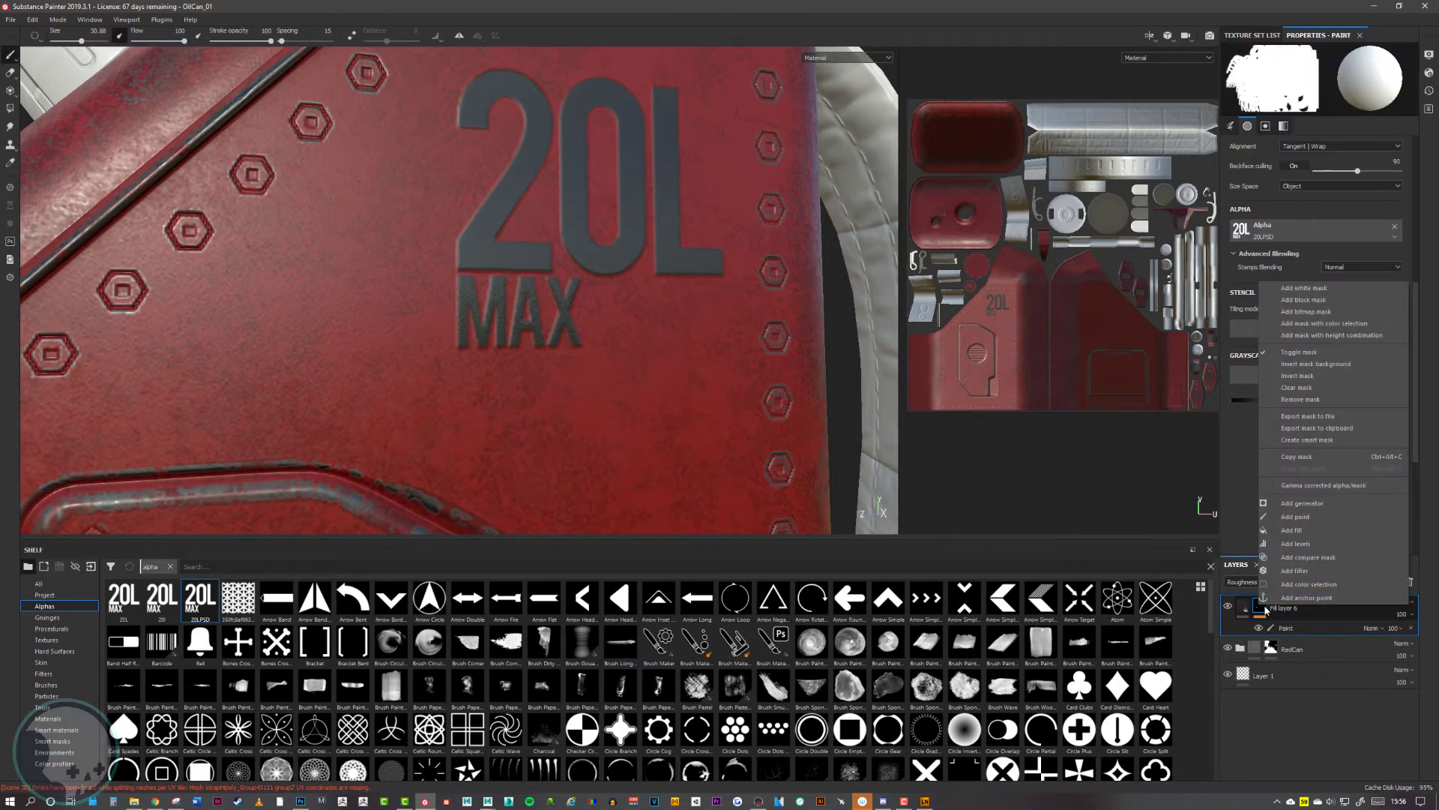
{"action": "left_click", "coordinate": [1319, 516]}
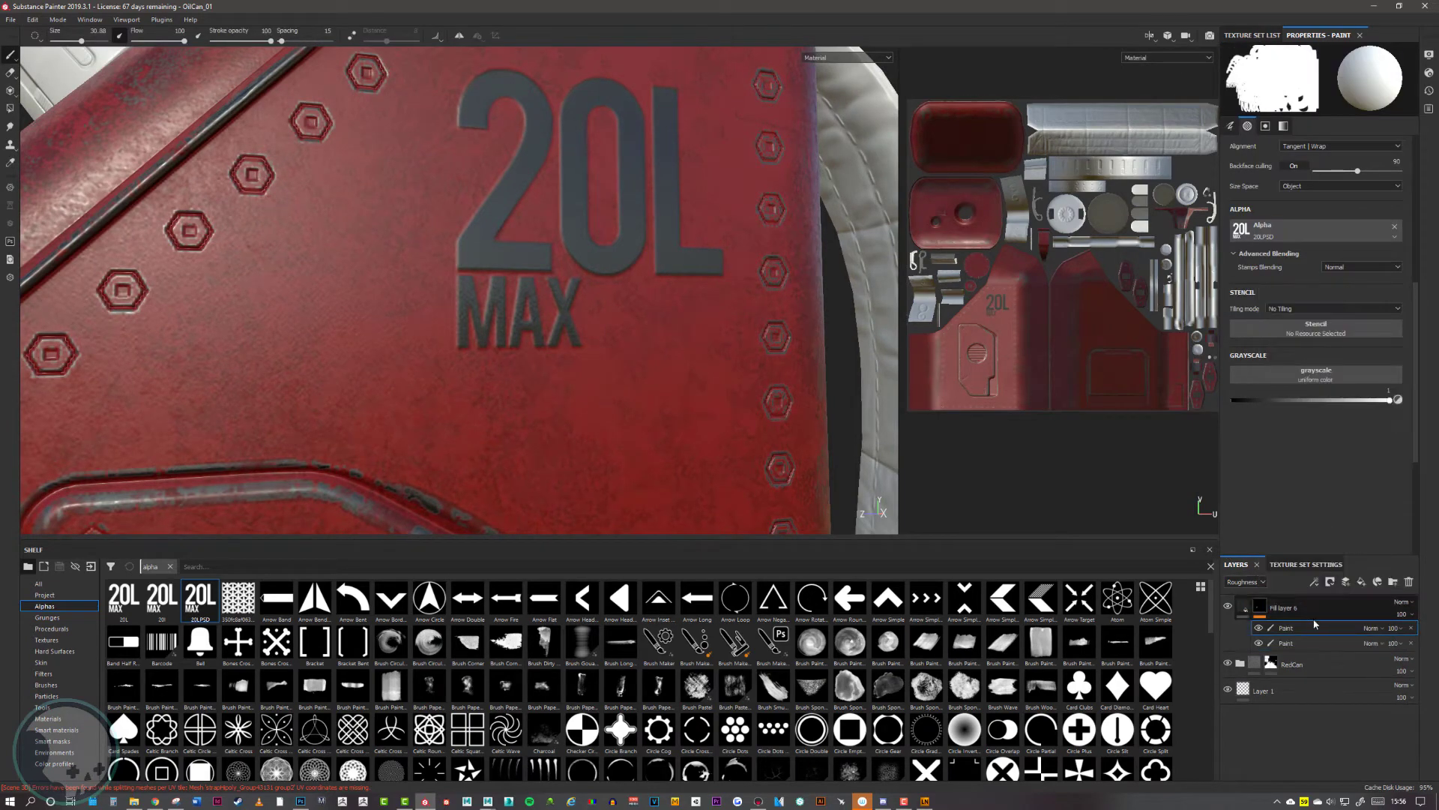
{"action": "middle_click_drag", "start_coordinate": [620, 300], "coordinate": [627, 349], "text": "alt"}
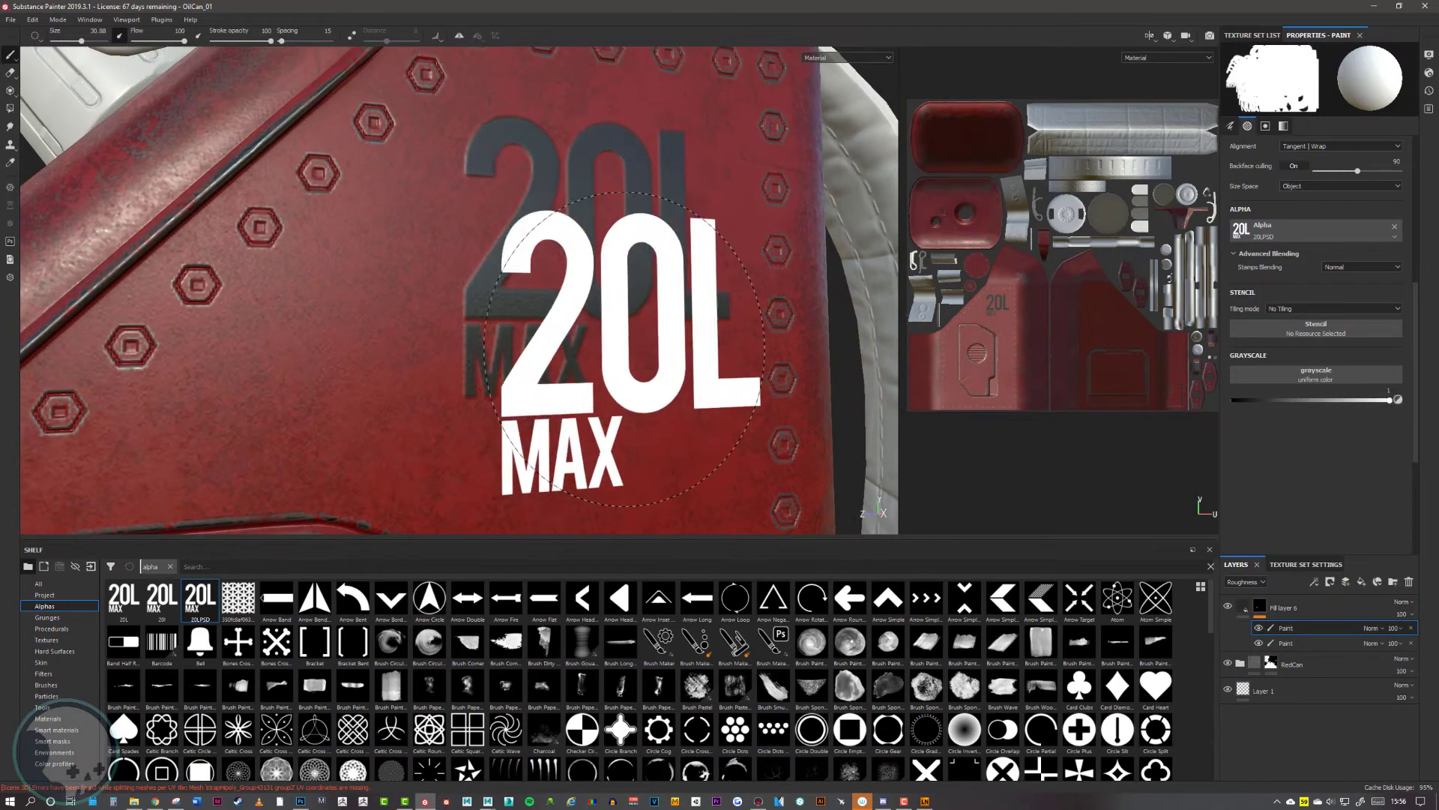
Set up the Dirt 2 brush at a size of about 4.3 with grayscale 0 and wear away parts of the decal's edges
{"action": "left_click", "coordinate": [57, 685]}
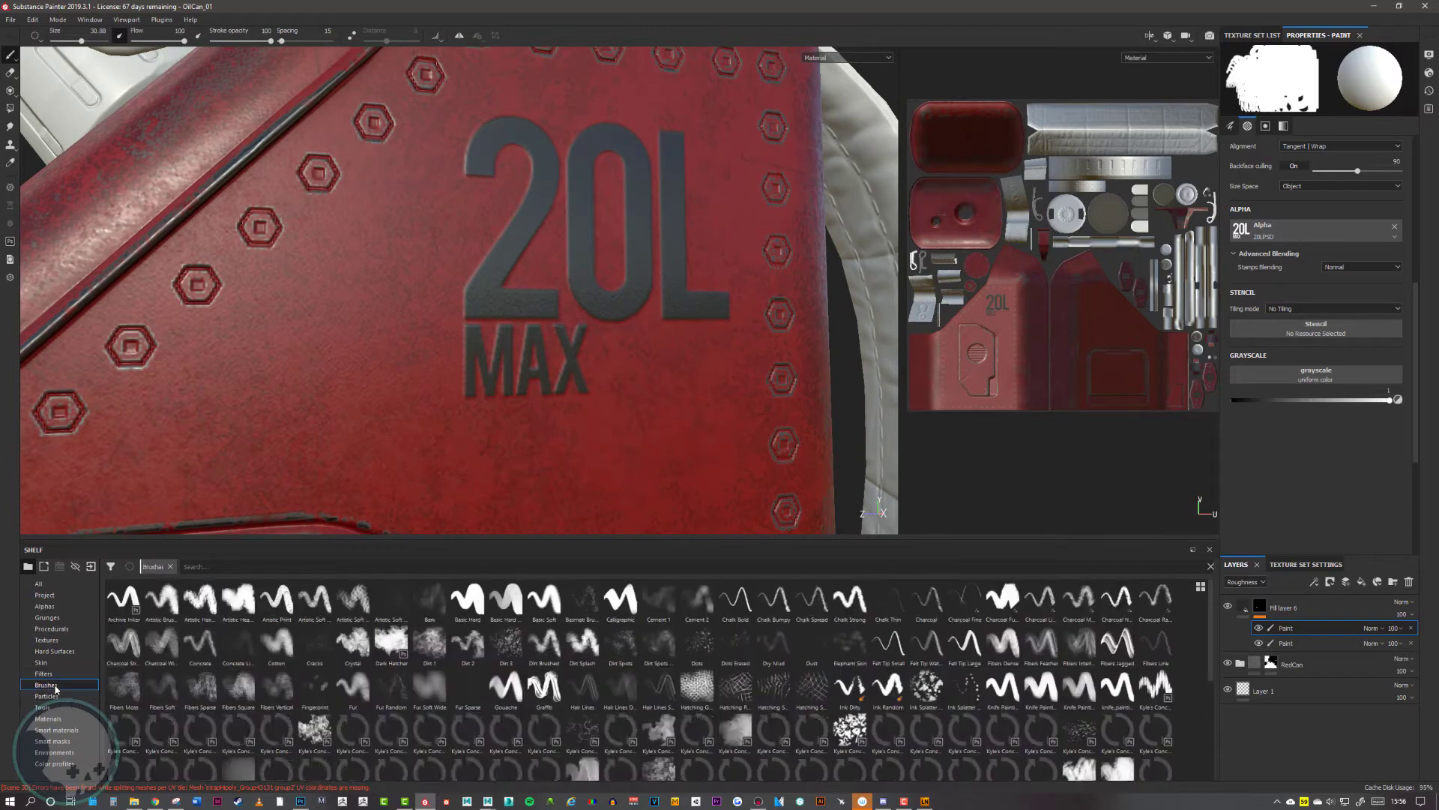
{"action": "left_click", "coordinate": [468, 644]}
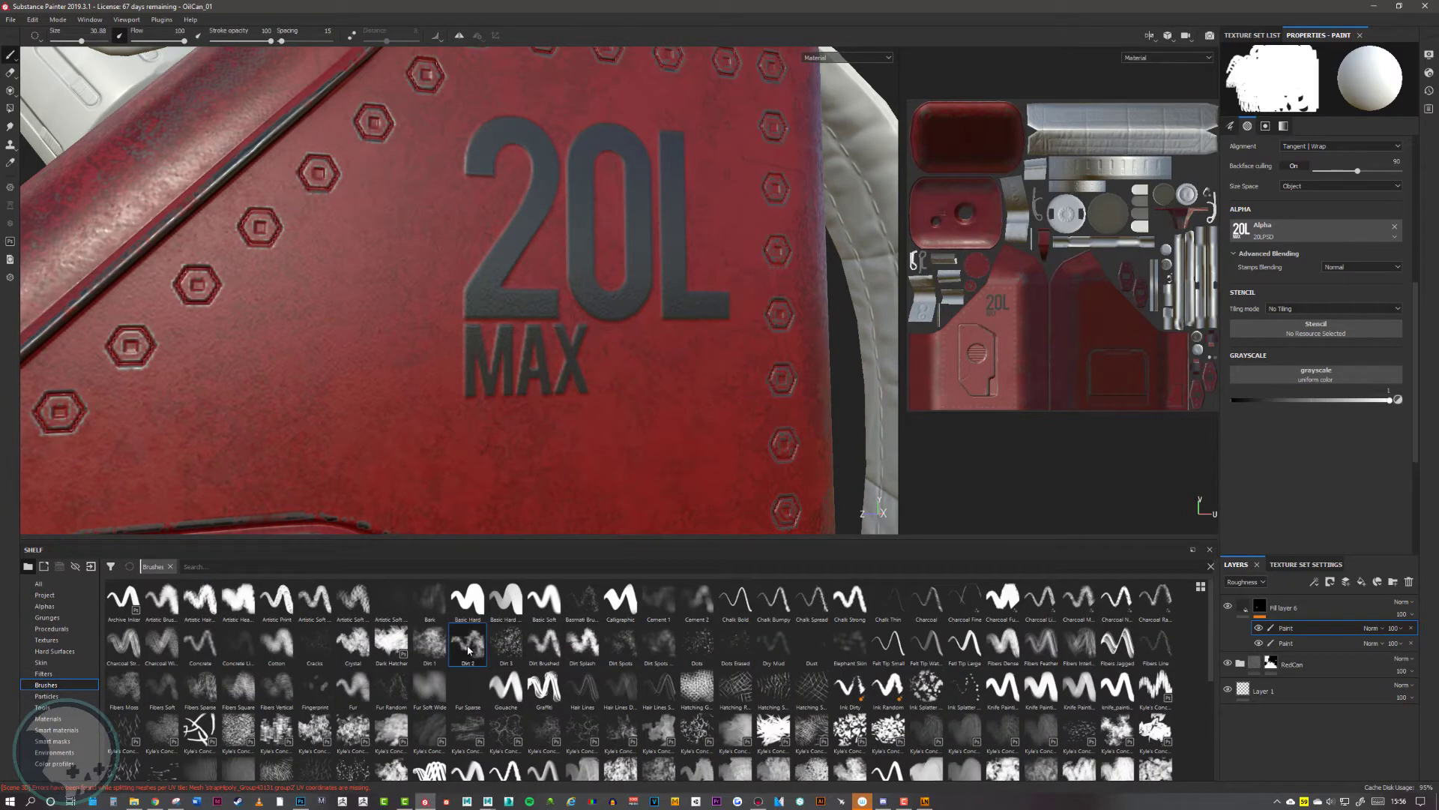
{"action": "key", "text": "bracketleft"}
{"action": "key", "text": "bracketleft"}
{"action": "key", "text": "bracketleft"}
{"action": "key", "text": "bracketleft"}
{"action": "key", "text": "bracketleft"}
{"action": "key", "text": "bracketleft"}
{"action": "key", "text": "bracketleft"}
{"action": "key", "text": "bracketleft"}
{"action": "key", "text": "bracketleft"}
{"action": "key", "text": "bracketleft"}
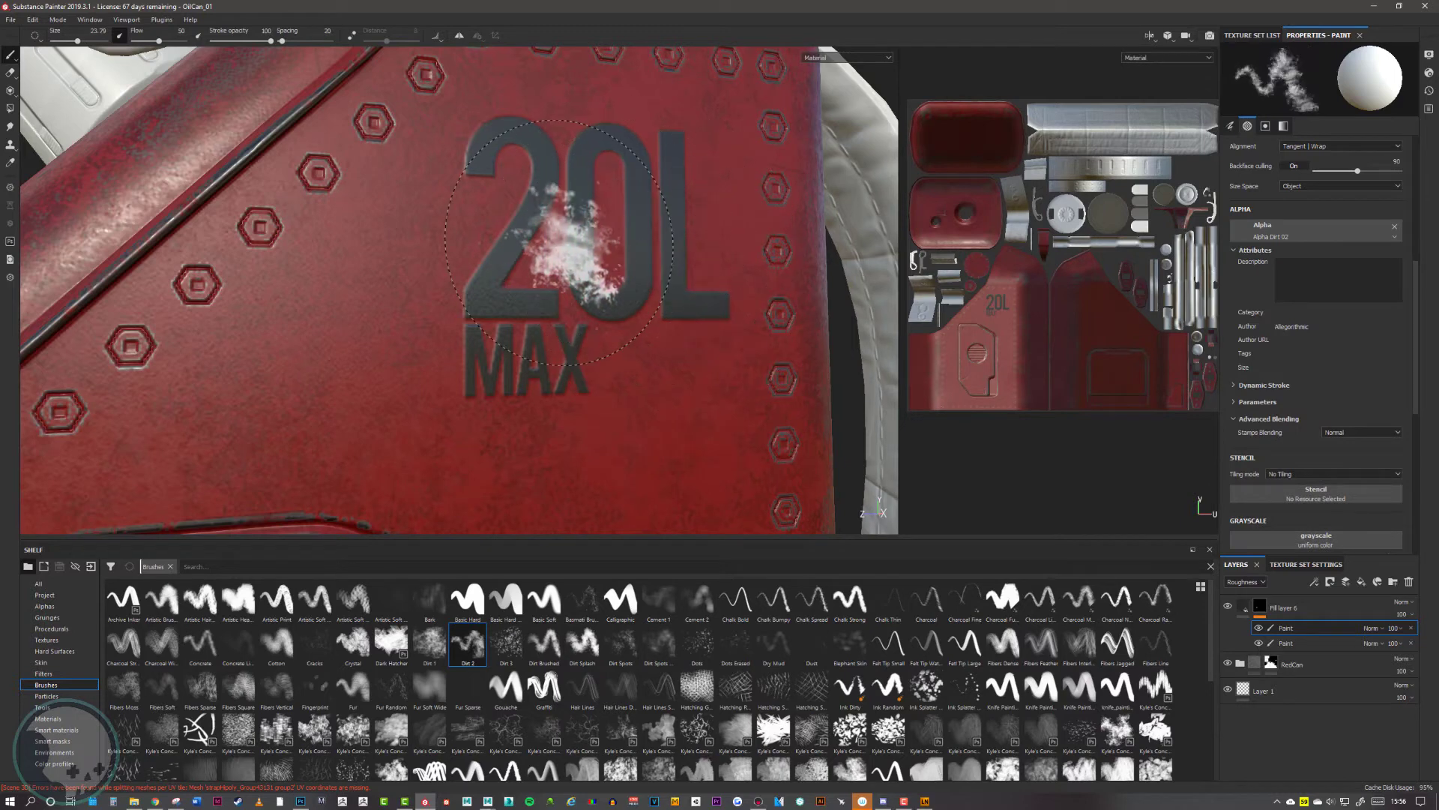
{"action": "scroll", "coordinate": [1378, 382], "scroll_direction": "down", "scroll_amount": 2}
{"action": "scroll", "coordinate": [1377, 376], "scroll_direction": "down", "scroll_amount": 2}
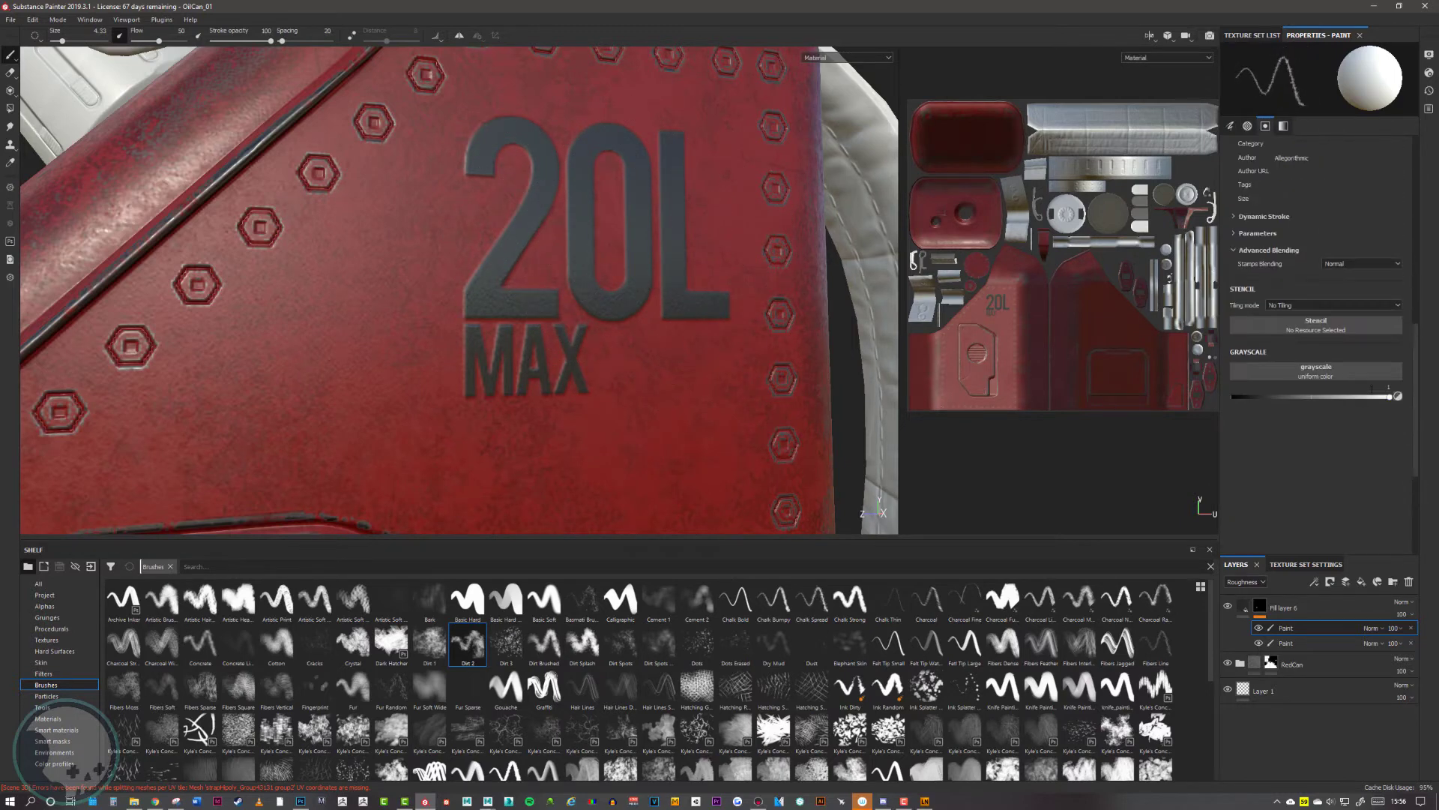
{"action": "left_click_drag", "start_coordinate": [1391, 399], "coordinate": [1233, 397]}
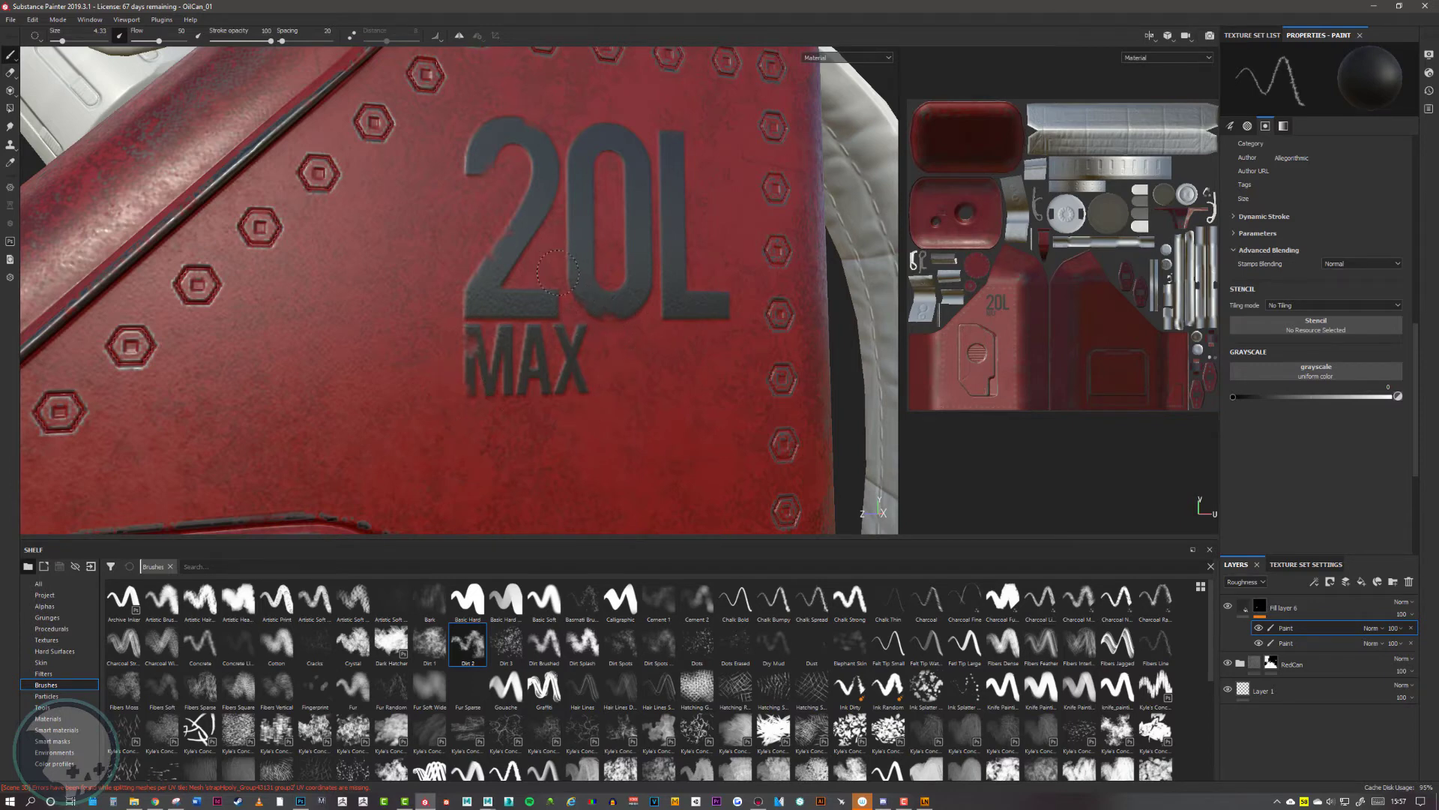
Erase worn patches from the 20L lettering on the mask with strokes of the Dirt 1 brush
{"action": "left_click", "coordinate": [429, 642]}
{"action": "mouse_move", "coordinate": [622, 390]}
{"action": "left_mouse_down"}
{"action": "mouse_move", "coordinate": [656, 270]}
{"action": "mouse_move", "coordinate": [642, 211]}
{"action": "left_mouse_up"}
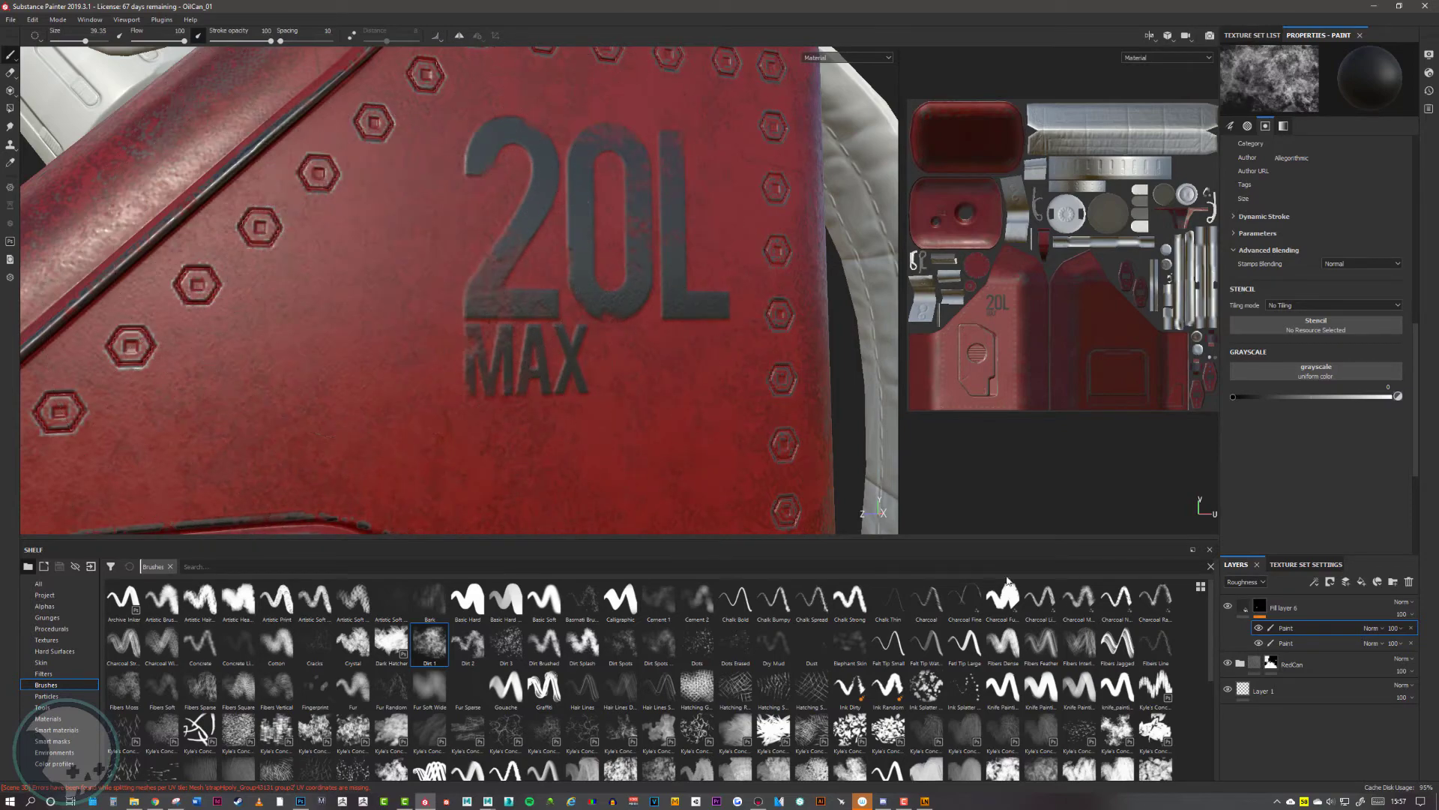
{"action": "mouse_move", "coordinate": [707, 264]}
{"action": "left_mouse_down", "text": "alt"}
{"action": "mouse_move", "coordinate": [584, 362]}
{"action": "mouse_move", "coordinate": [660, 303]}
{"action": "left_mouse_up", "text": "alt"}
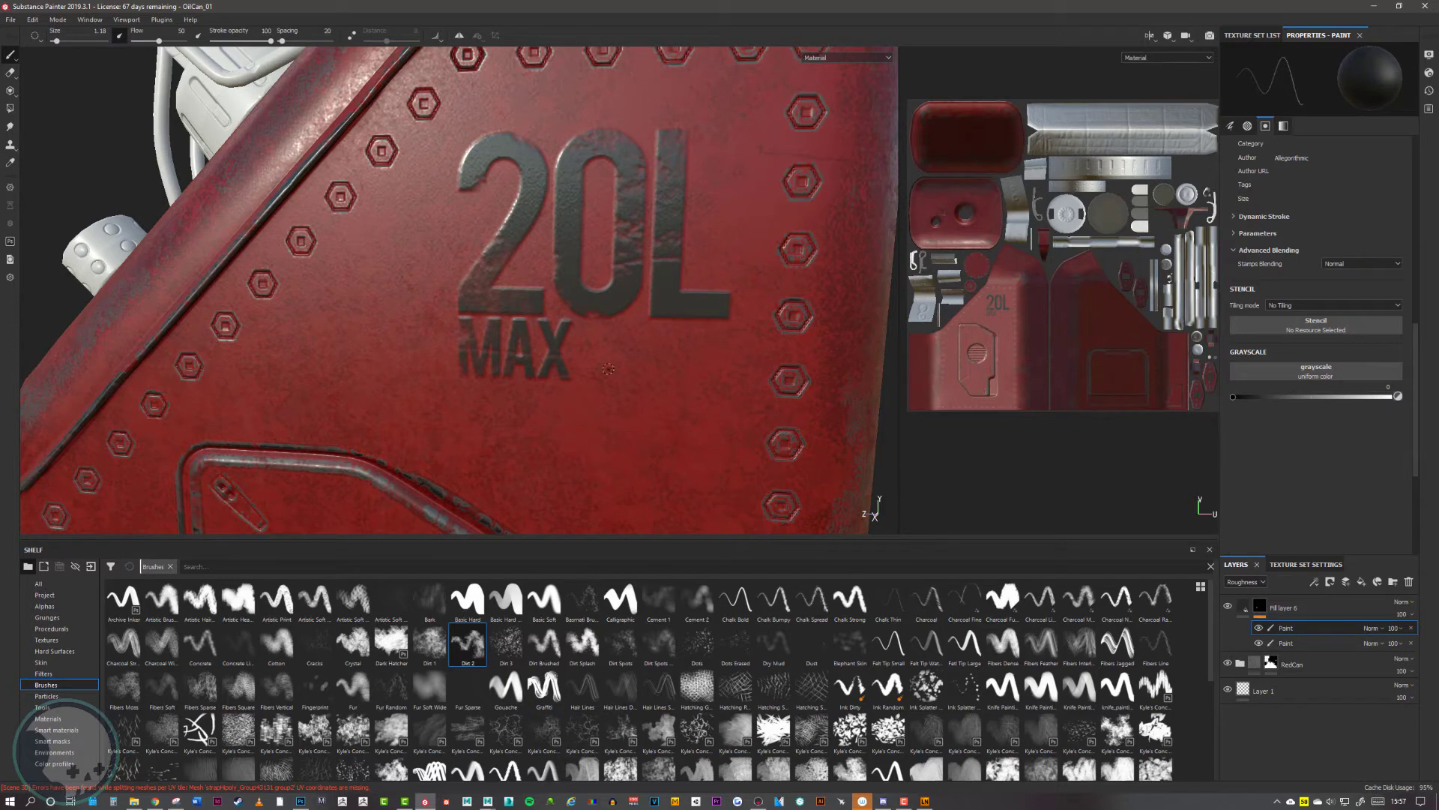
{"action": "left_click_drag", "start_coordinate": [589, 400], "coordinate": [443, 226], "text": "alt"}
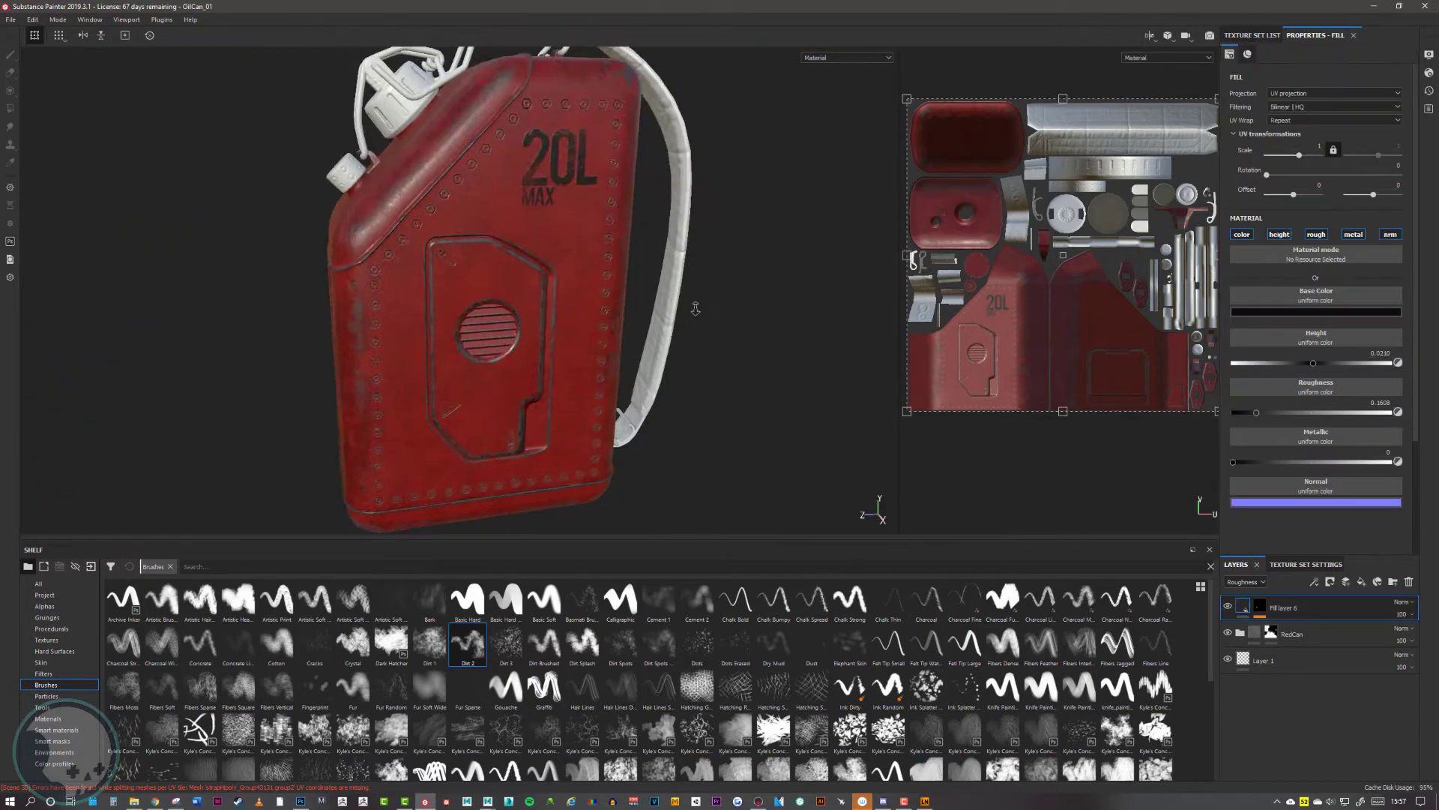
Add a new paint layer above the 20L MAX decal's fill layer
{"action": "scroll", "coordinate": [683, 305], "scroll_direction": "up", "scroll_amount": 2}
{"action": "left_click_drag", "start_coordinate": [683, 305], "coordinate": [630, 379], "text": "alt"}
{"action": "right_click_drag", "start_coordinate": [630, 379], "coordinate": [575, 289], "text": "alt"}
{"action": "middle_click_drag", "start_coordinate": [575, 290], "coordinate": [629, 249], "text": "alt"}
{"action": "right_click_drag", "start_coordinate": [629, 248], "coordinate": [694, 296], "text": "alt"}
{"action": "middle_click_drag", "start_coordinate": [694, 296], "coordinate": [710, 329], "text": "alt"}
{"action": "right_click_drag", "start_coordinate": [709, 330], "coordinate": [537, 317], "text": "alt"}
{"action": "middle_click_drag", "start_coordinate": [537, 318], "coordinate": [506, 336], "text": "alt"}
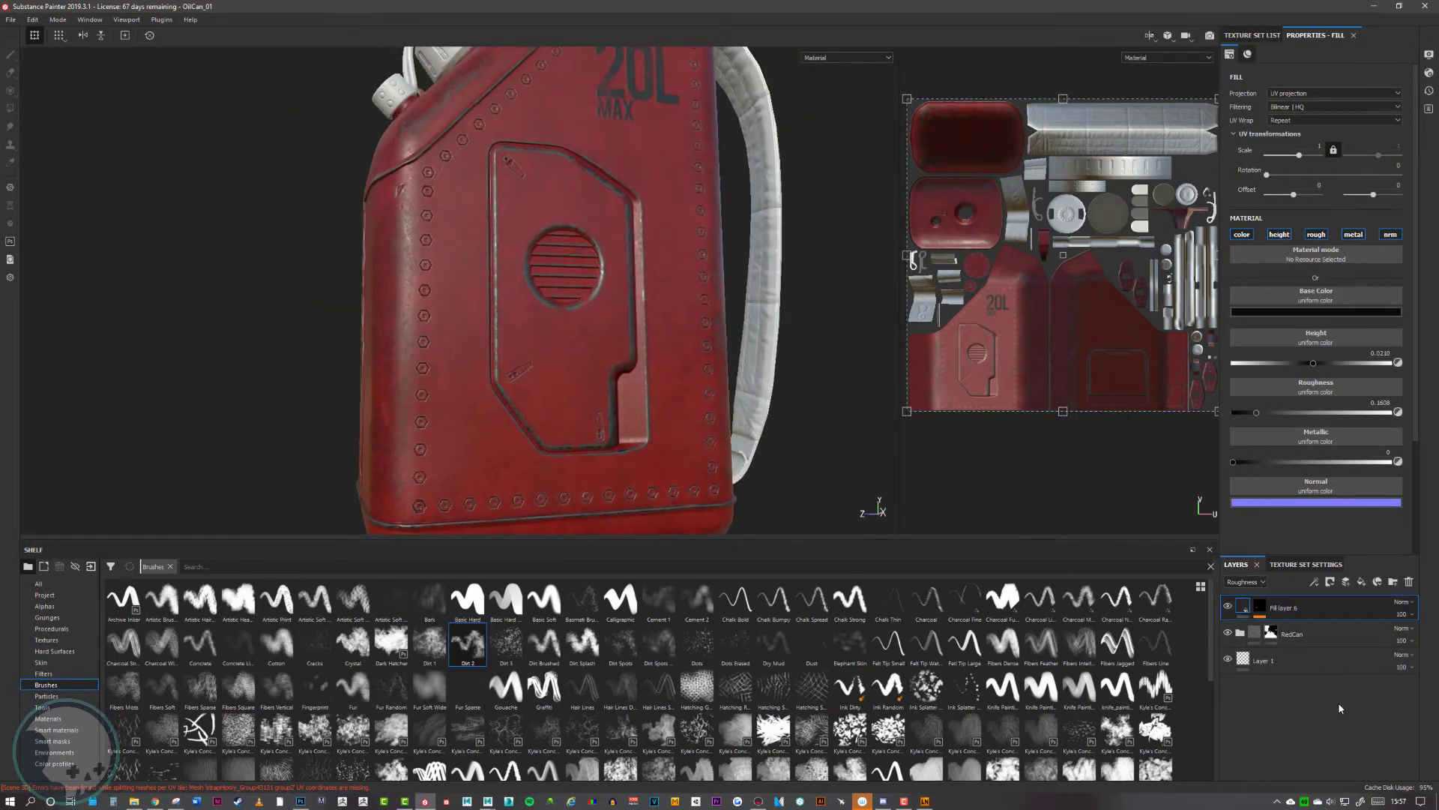
{"action": "left_click", "coordinate": [1346, 582]}
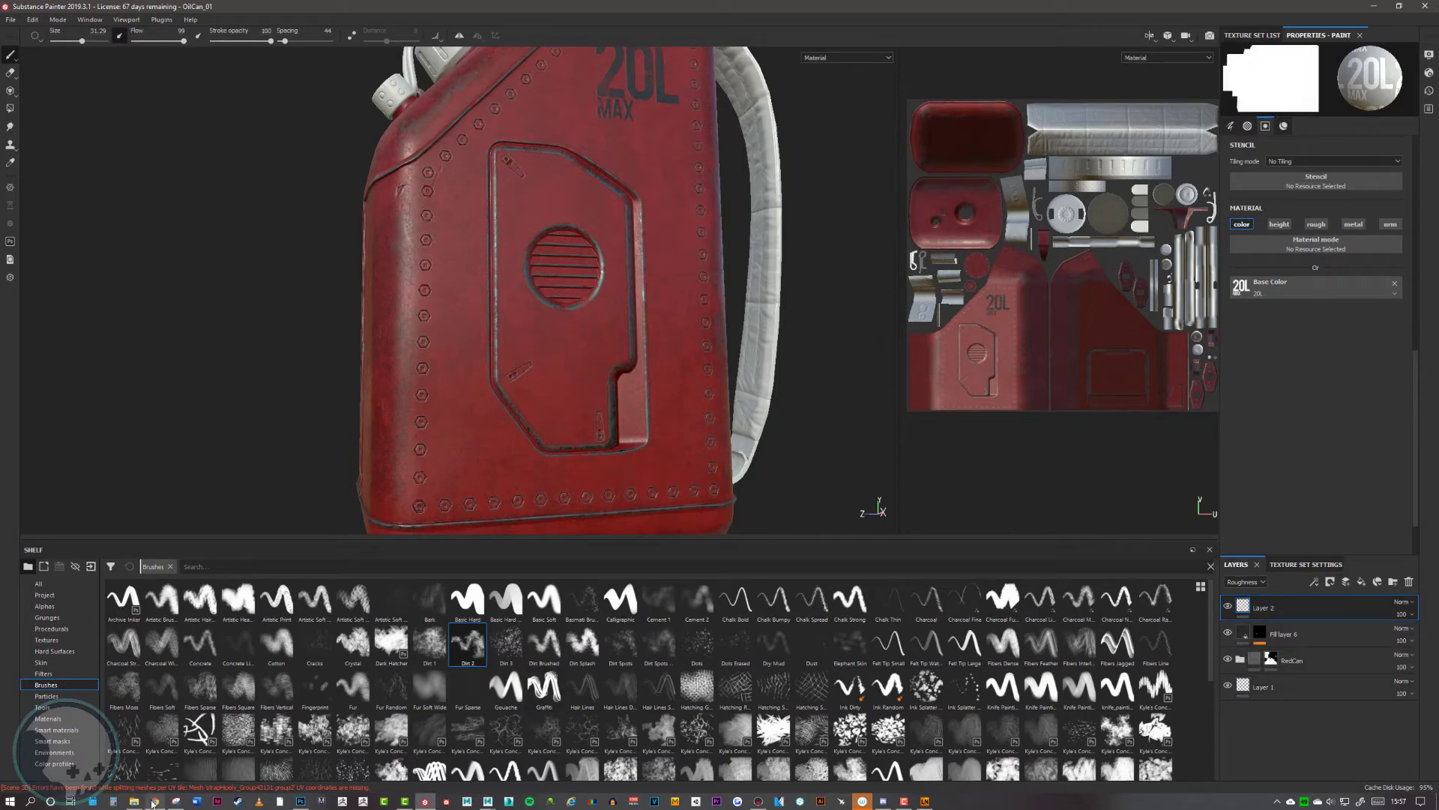
Switch to Photoshop, paste the Flammable Liquid sign into 20LPSD.psd and hide the 20L and MAX text layers
{"action": "mouse_move", "coordinate": [155, 806]}
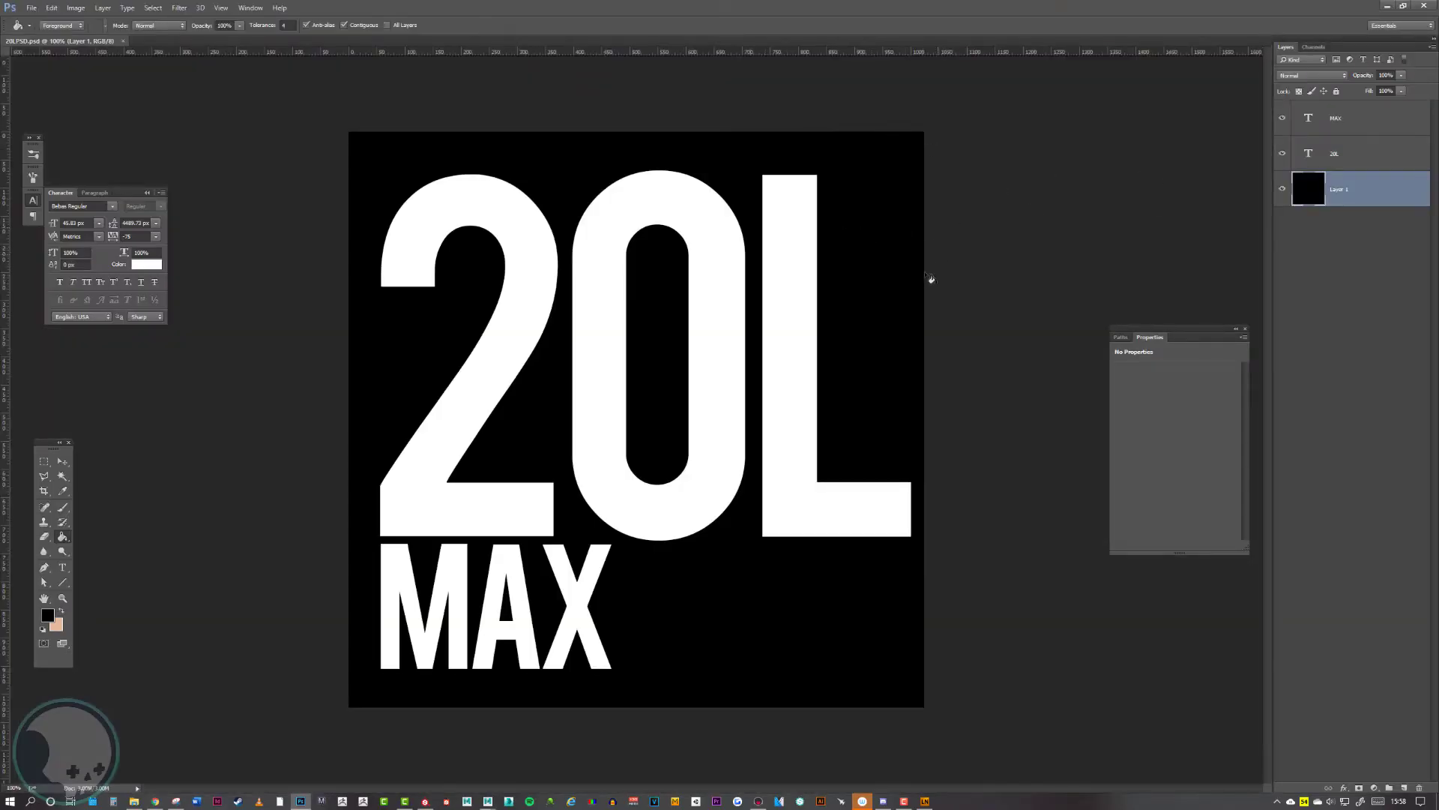
{"action": "key", "text": "ctrl+v"}
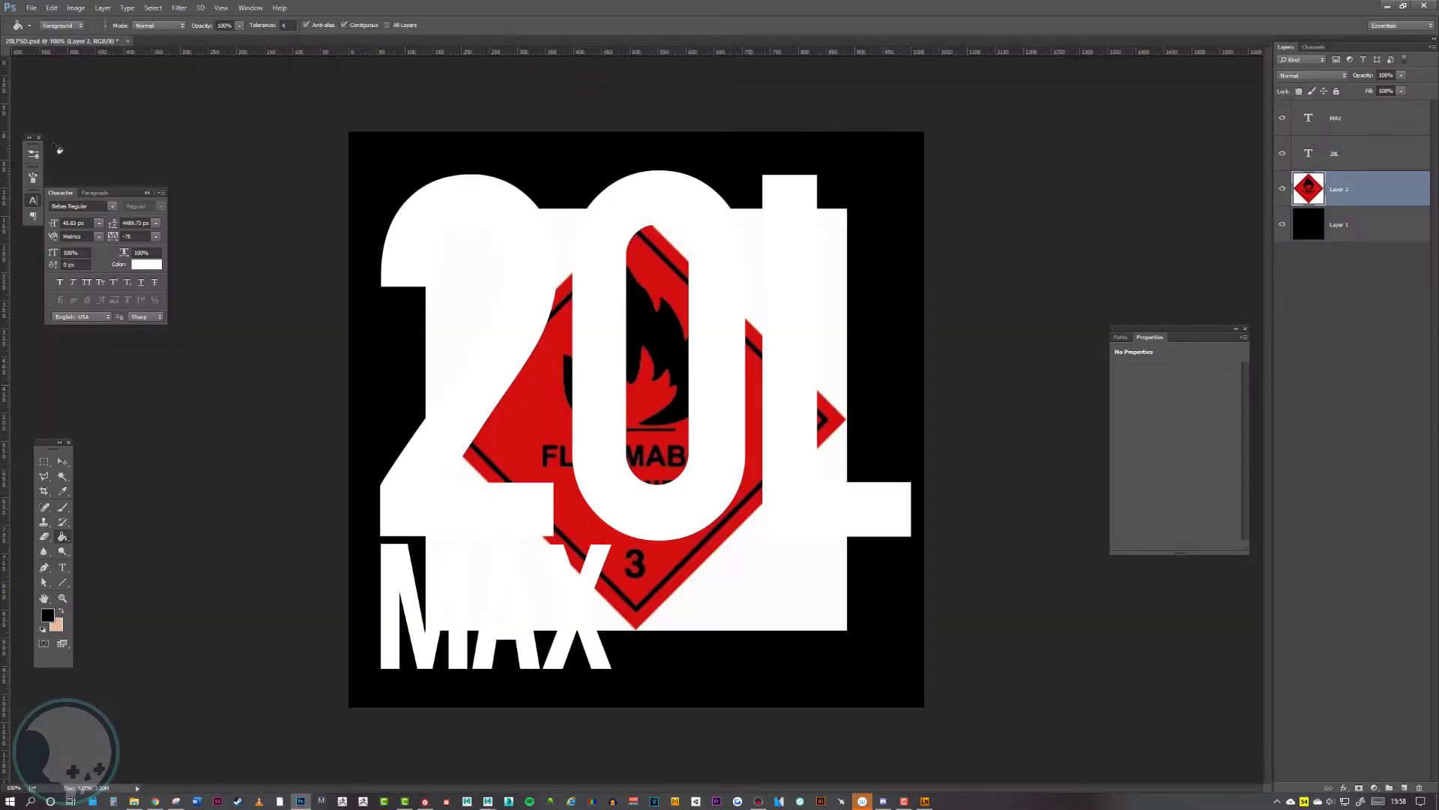
{"action": "left_click_drag", "start_coordinate": [729, 493], "coordinate": [722, 482]}
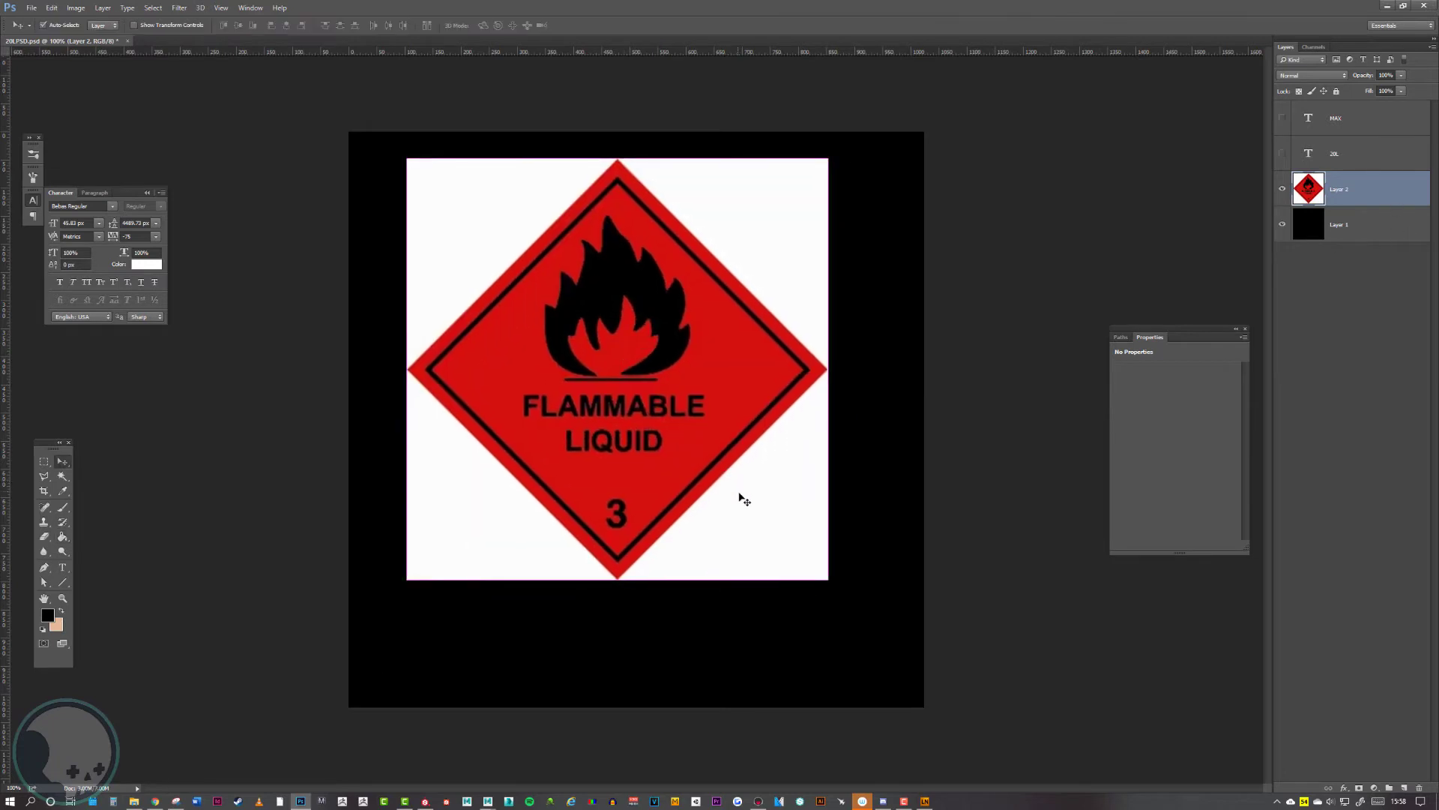
Scale up the pasted sign until it nearly fills the black canvas and centre it
{"action": "key", "text": "ctrl+t"}
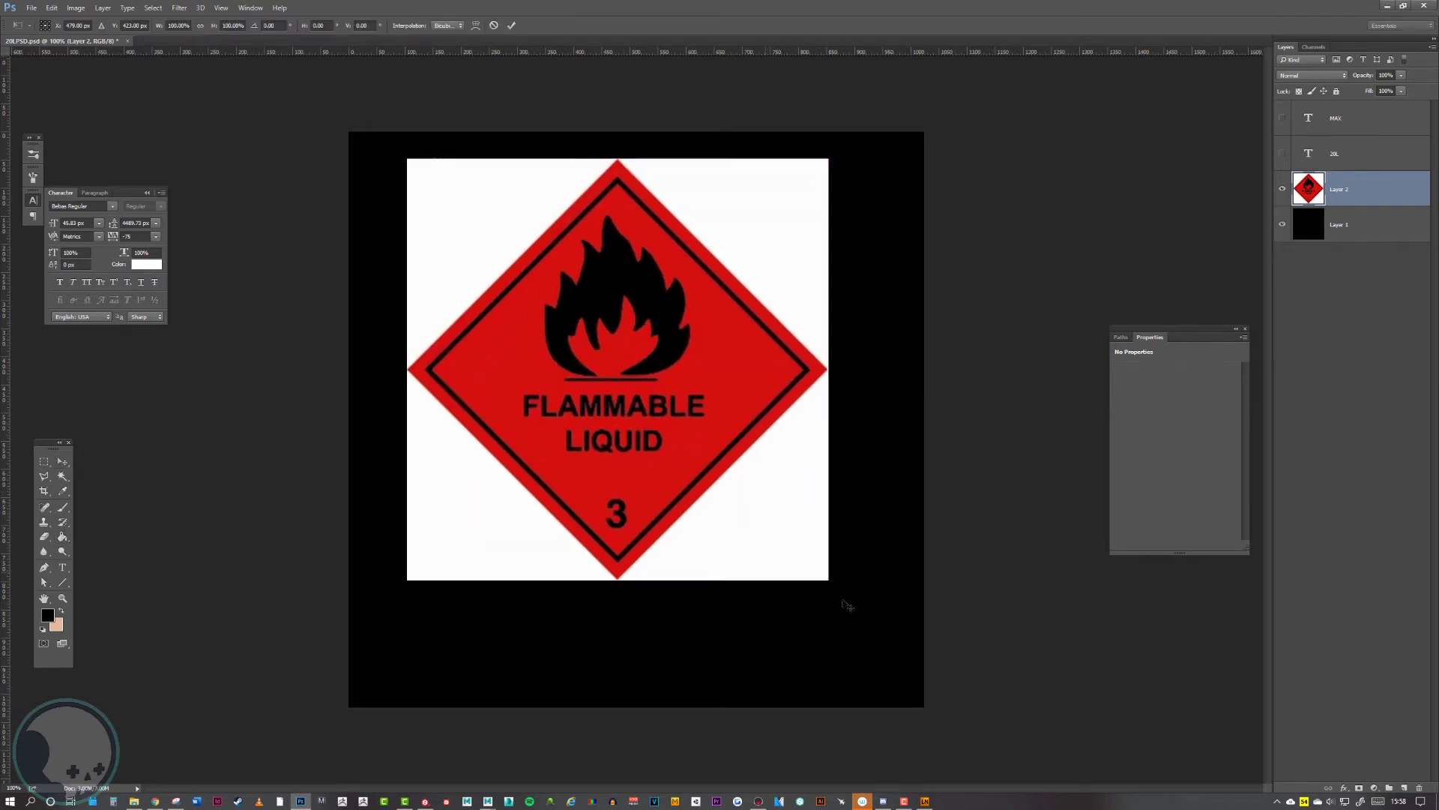
{"action": "left_click_drag", "start_coordinate": [827, 583], "coordinate": [938, 677]}
{"action": "left_click_drag", "start_coordinate": [776, 537], "coordinate": [734, 527]}
{"action": "key", "text": "Return"}
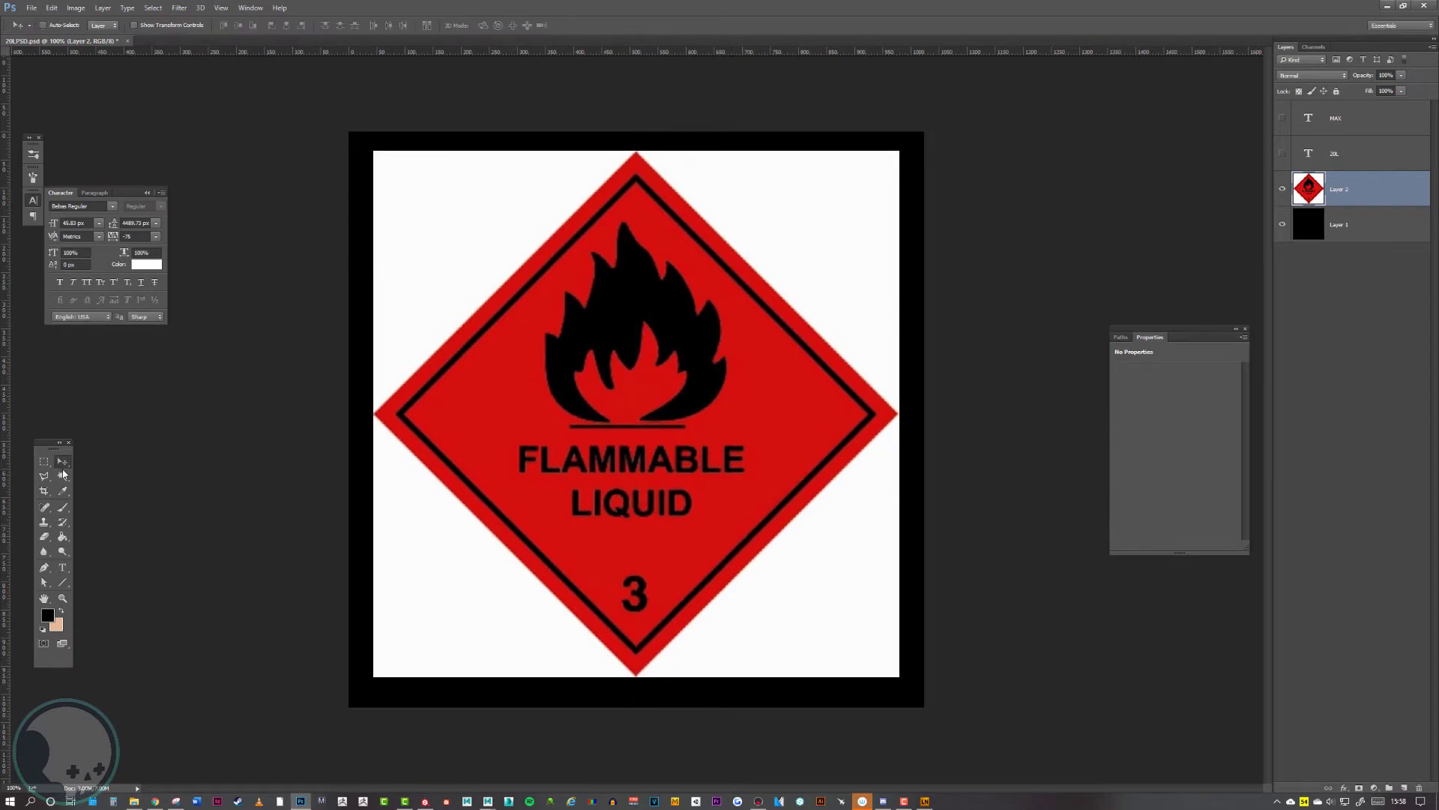
Cut the red diamond out onto its own layer with the Polygonal Lasso and delete the original white-backed image layer
{"action": "left_click", "coordinate": [43, 476]}
{"action": "mouse_move", "coordinate": [380, 419]}
{"action": "left_mouse_down"}
{"action": "mouse_move", "coordinate": [668, 167]}
{"action": "mouse_move", "coordinate": [639, 160]}
{"action": "left_mouse_up"}
{"action": "mouse_move", "coordinate": [891, 401]}
{"action": "left_mouse_down"}
{"action": "mouse_move", "coordinate": [898, 416]}
{"action": "mouse_move", "coordinate": [638, 672]}
{"action": "mouse_move", "coordinate": [381, 419]}
{"action": "left_mouse_up"}
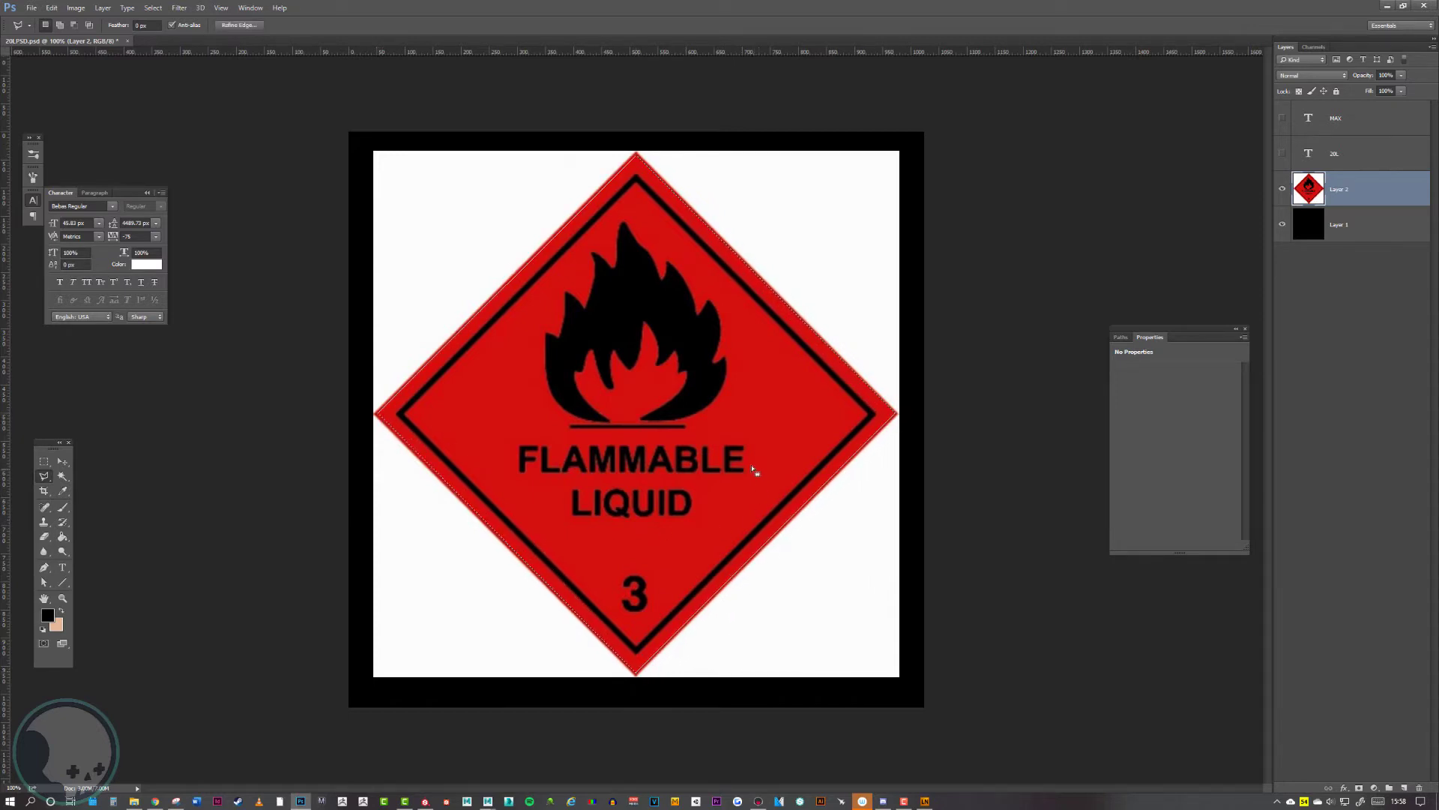
{"action": "key", "text": "ctrl+j"}
{"action": "left_click", "coordinate": [1350, 225]}
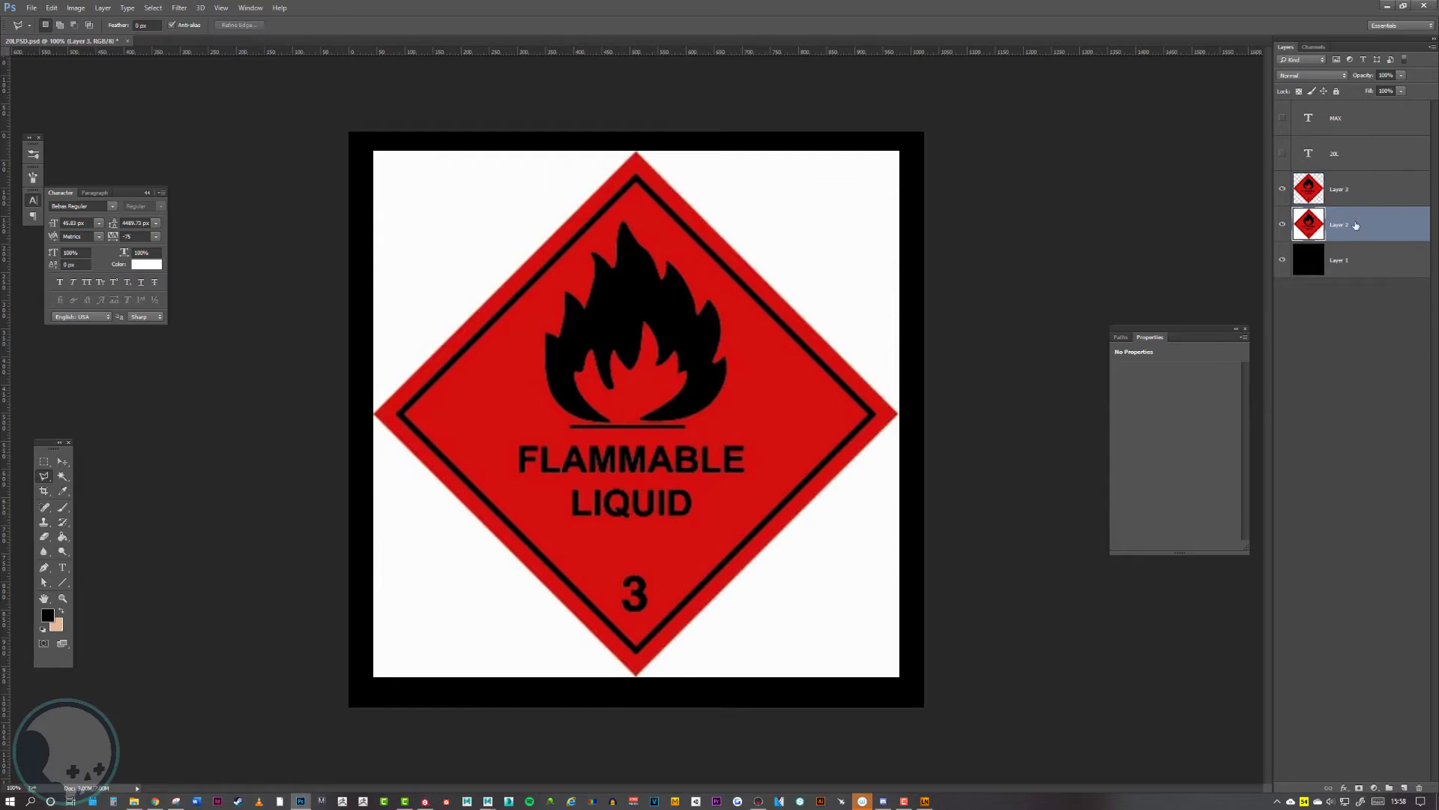
{"action": "key", "text": "Delete"}
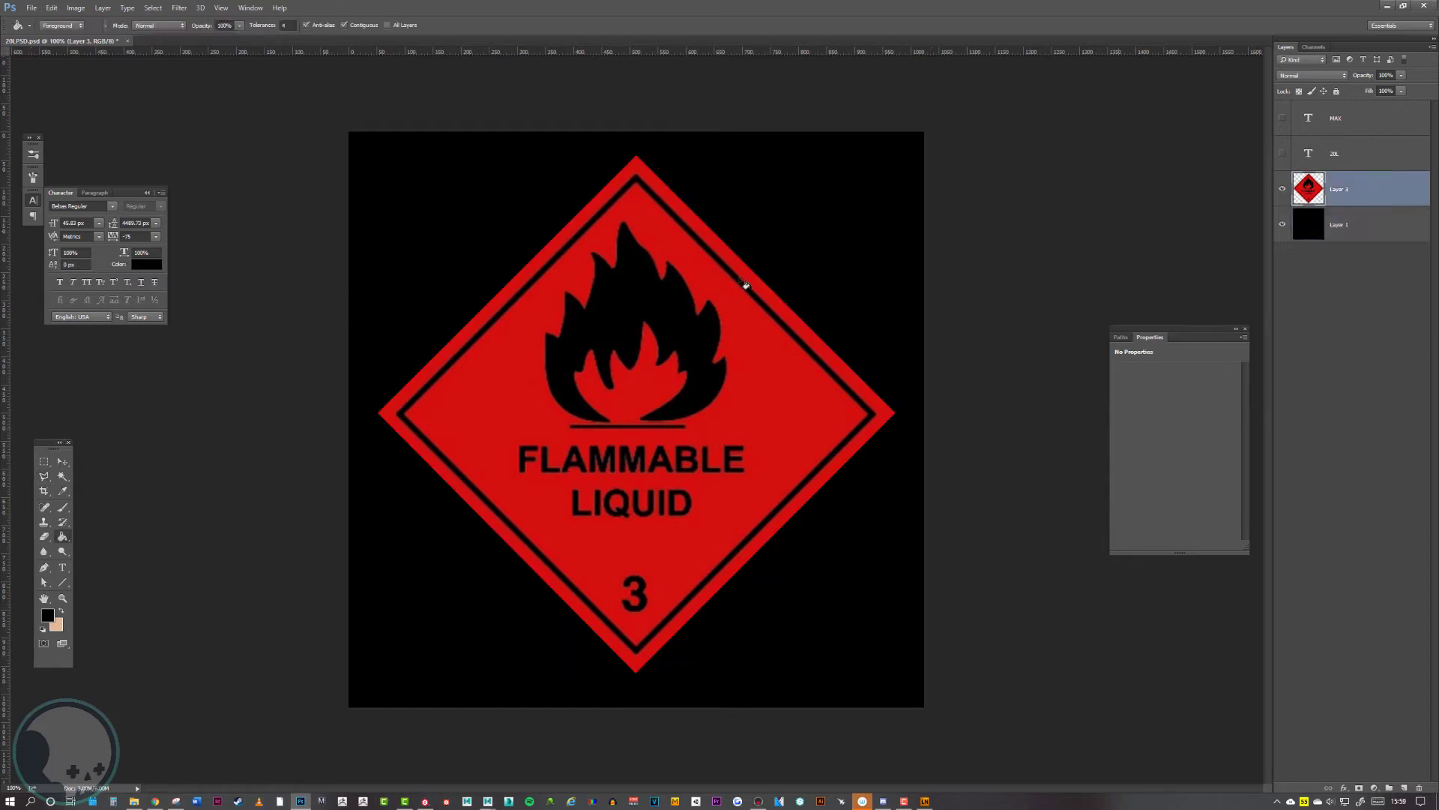
Save the document as a new Photoshop file named Flamable_Colour in the Decals folder
{"action": "left_click", "coordinate": [63, 463]}
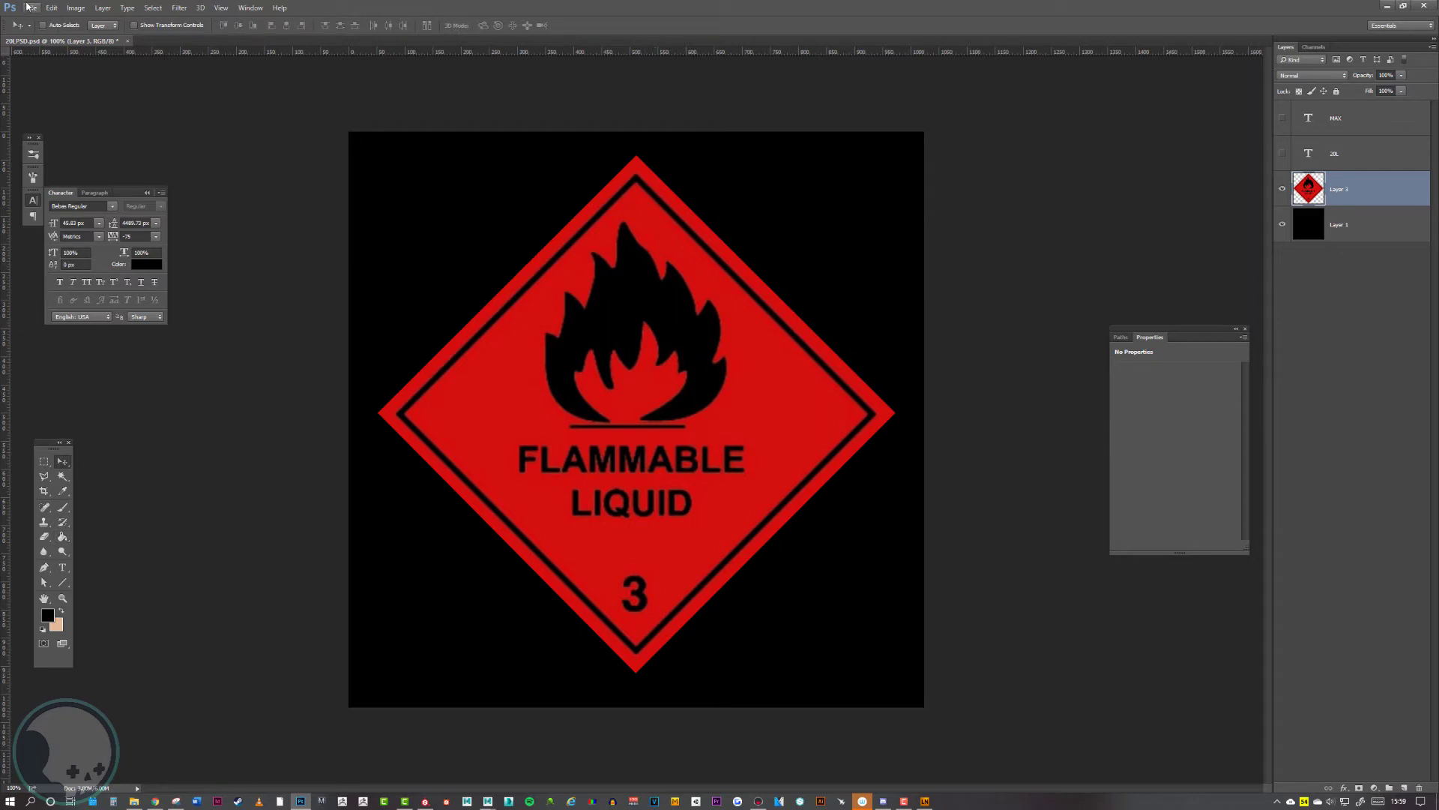
{"action": "left_click", "coordinate": [32, 8]}
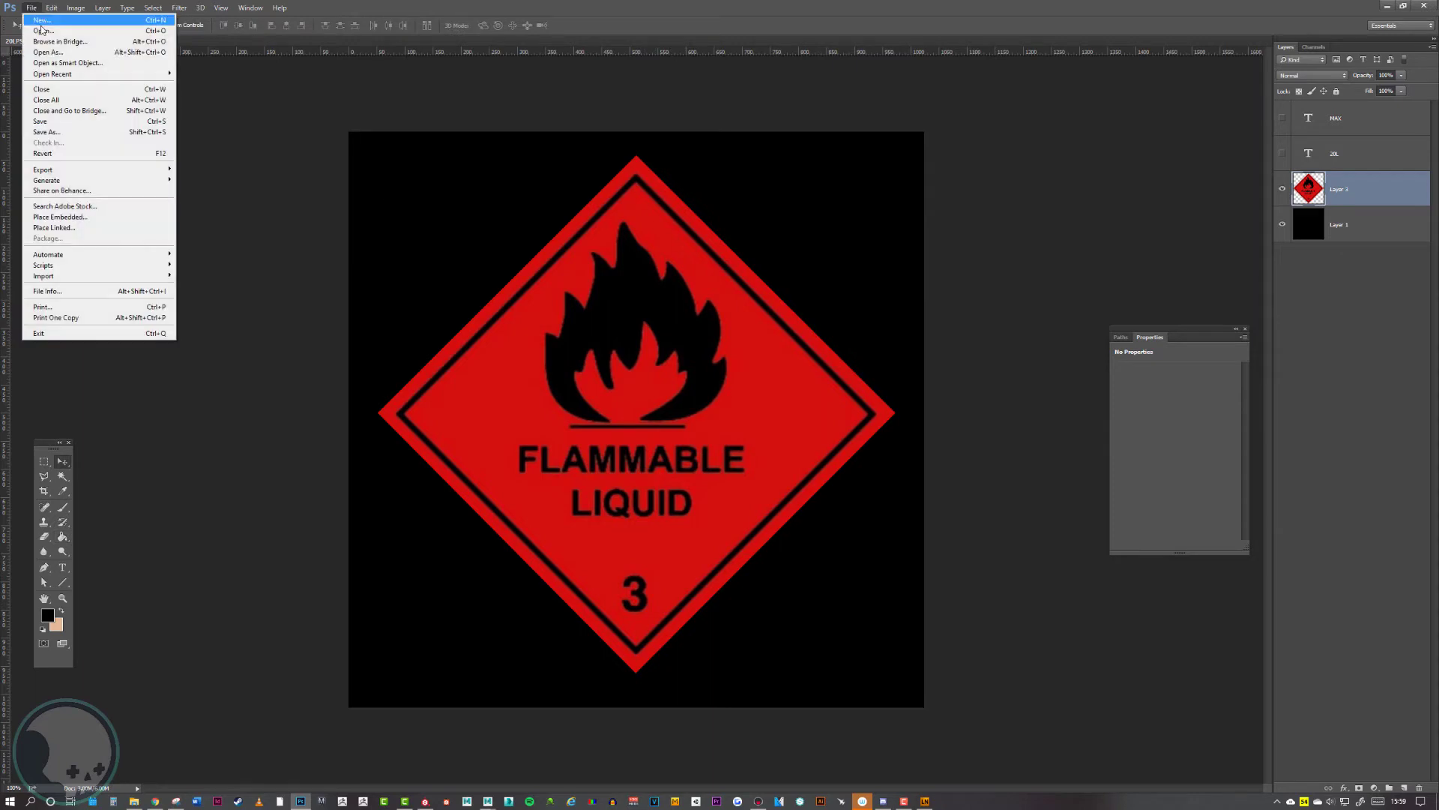
{"action": "left_click", "coordinate": [60, 131]}
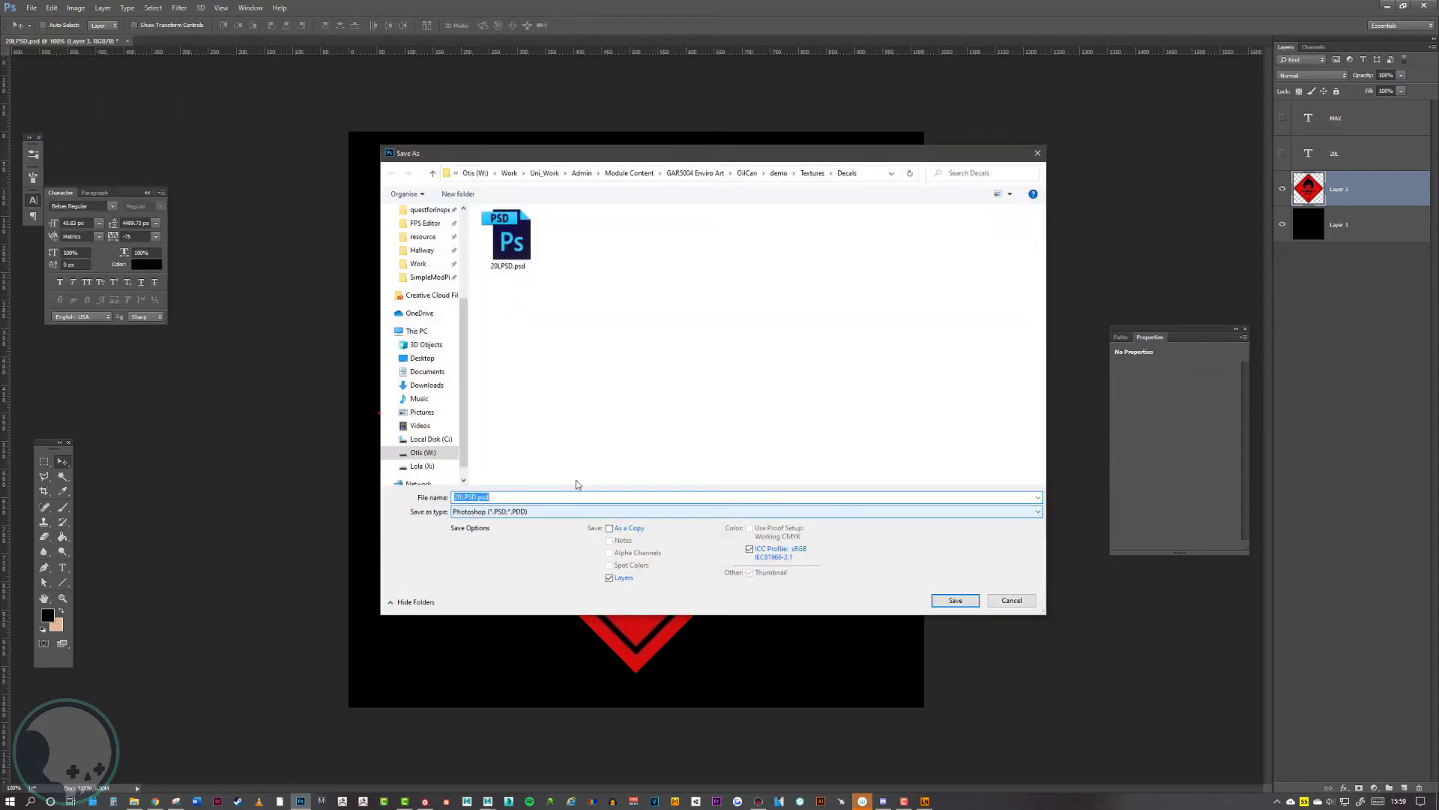
{"action": "type", "text": "Flam"}
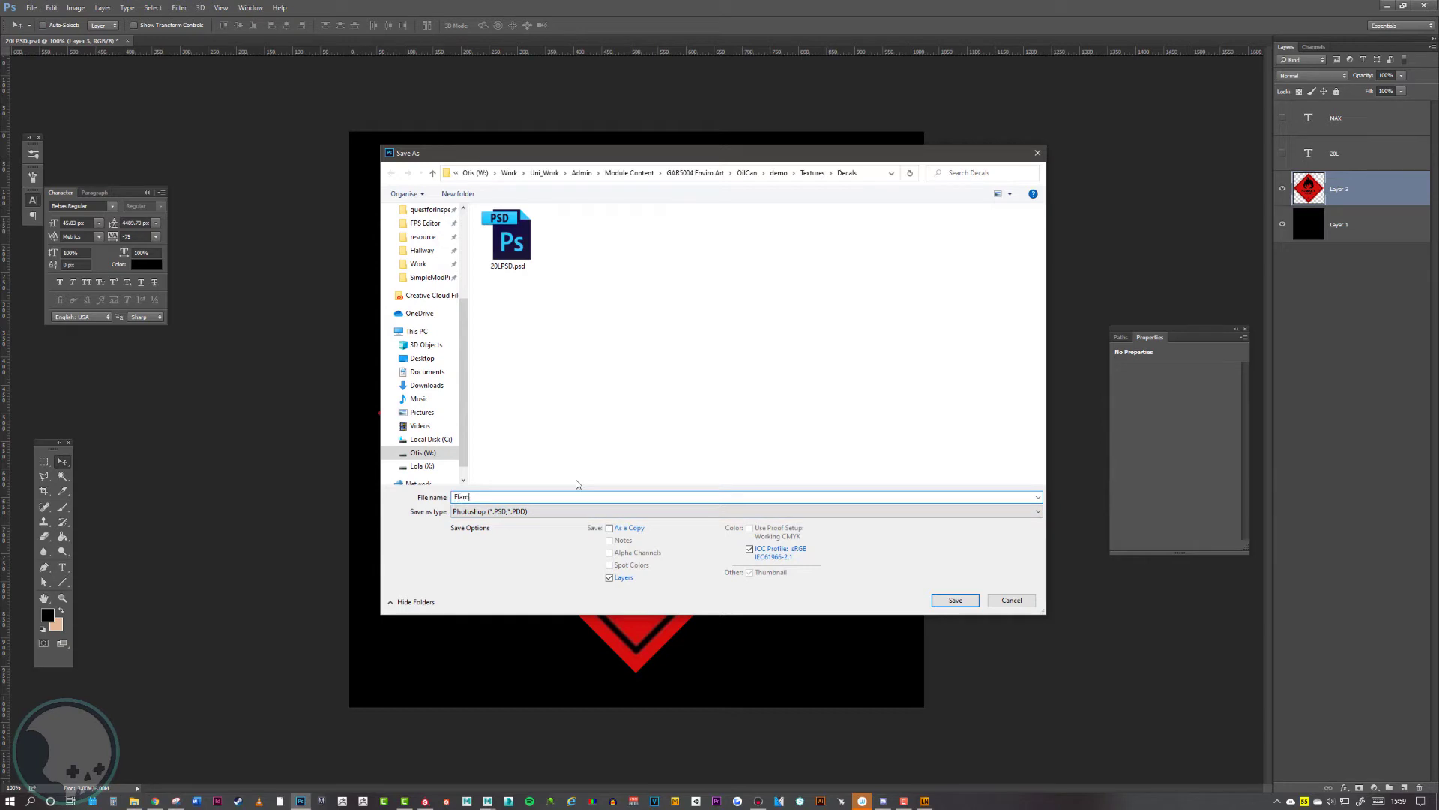
{"action": "type", "text": "able_Colour"}
{"action": "key", "text": "Return"}
Load the diamond's outline as a selection and fill it with white on a new layer
{"action": "left_click", "coordinate": [1316, 191], "text": "ctrl"}
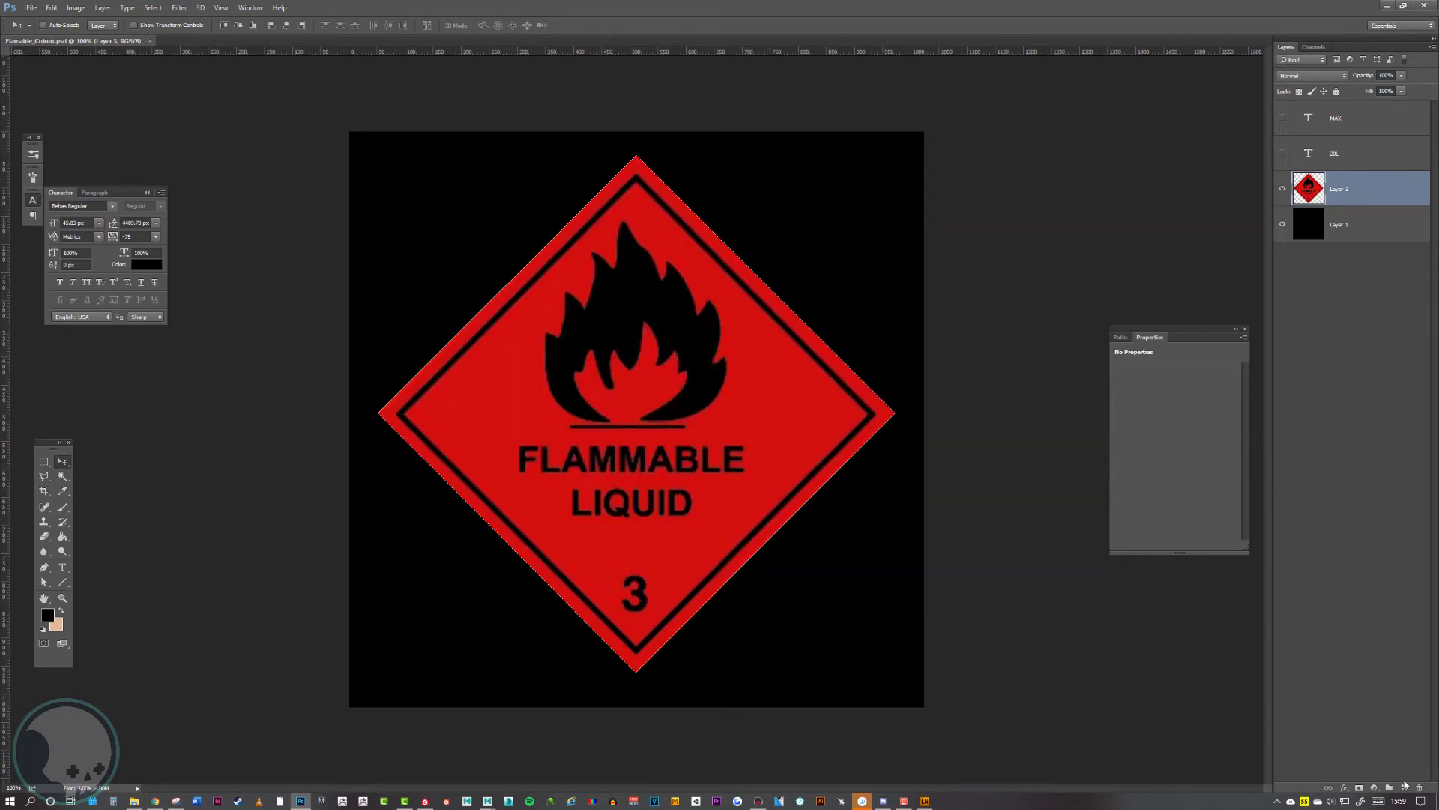
{"action": "left_click", "coordinate": [1405, 788]}
{"action": "left_click", "coordinate": [62, 536]}
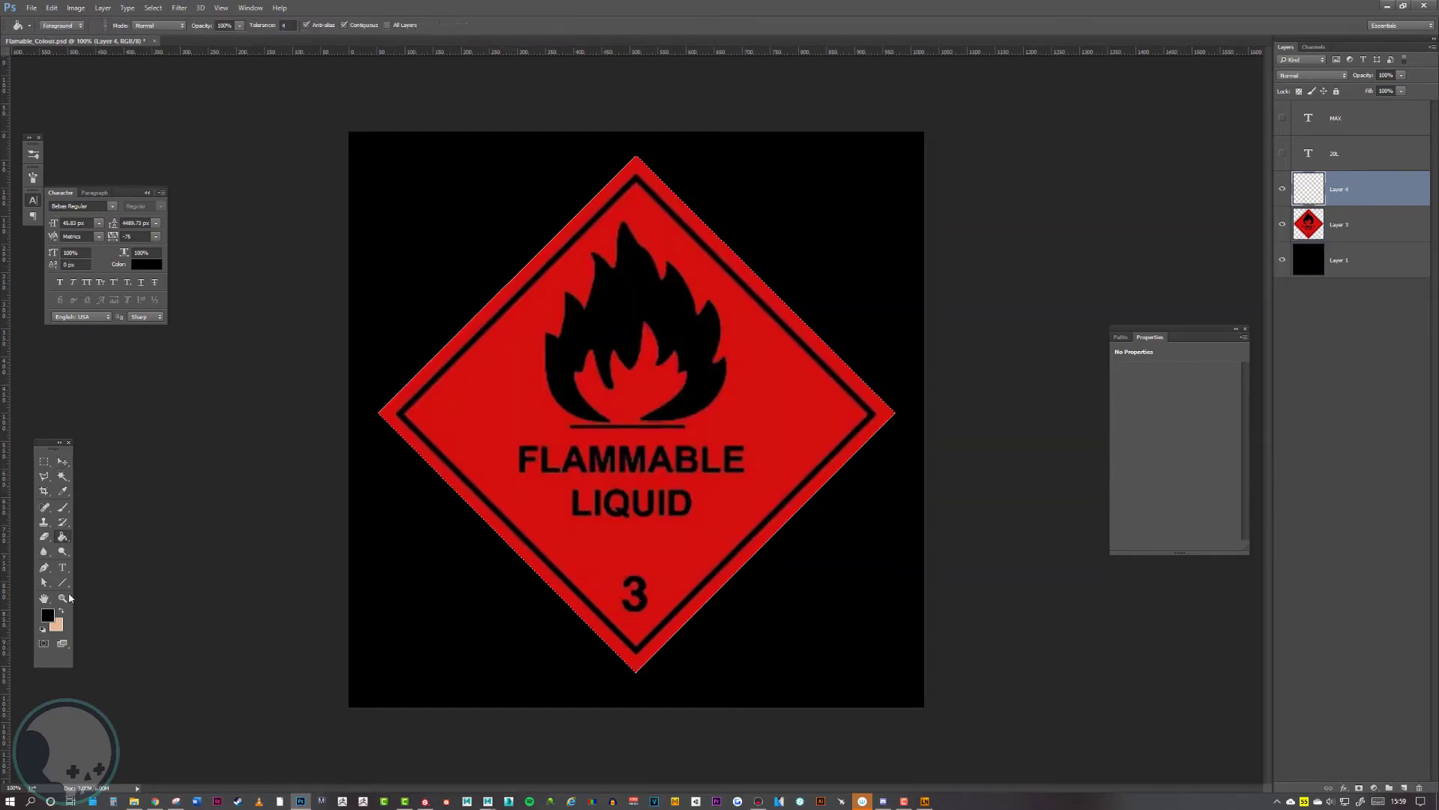
{"action": "left_click", "coordinate": [48, 615]}
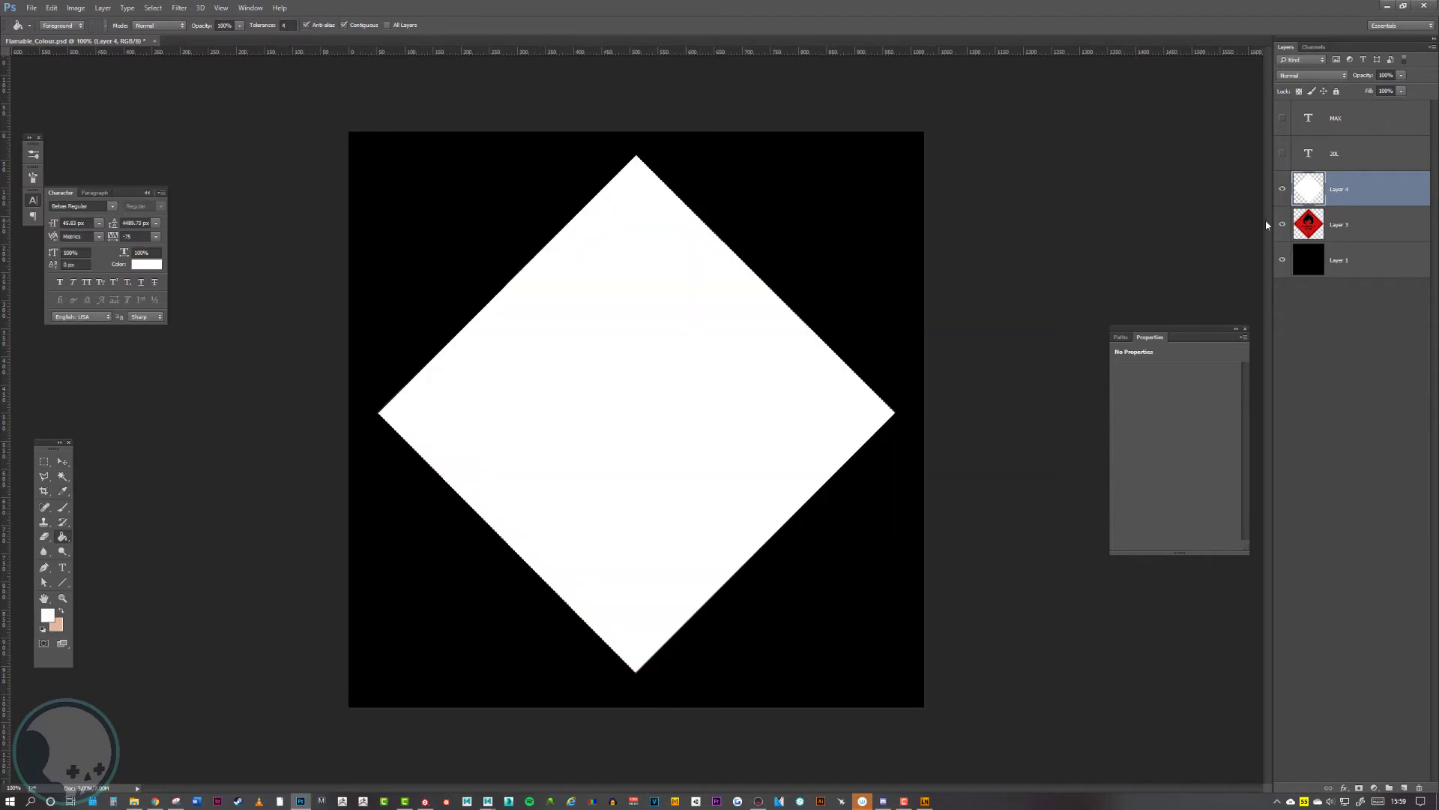
Hide the coloured sign layer, clear the selection and save the document as Flamable_Alpha.psd
{"action": "left_click", "coordinate": [1282, 225]}
{"action": "key", "text": "ctrl+d"}
{"action": "left_click", "coordinate": [31, 7]}
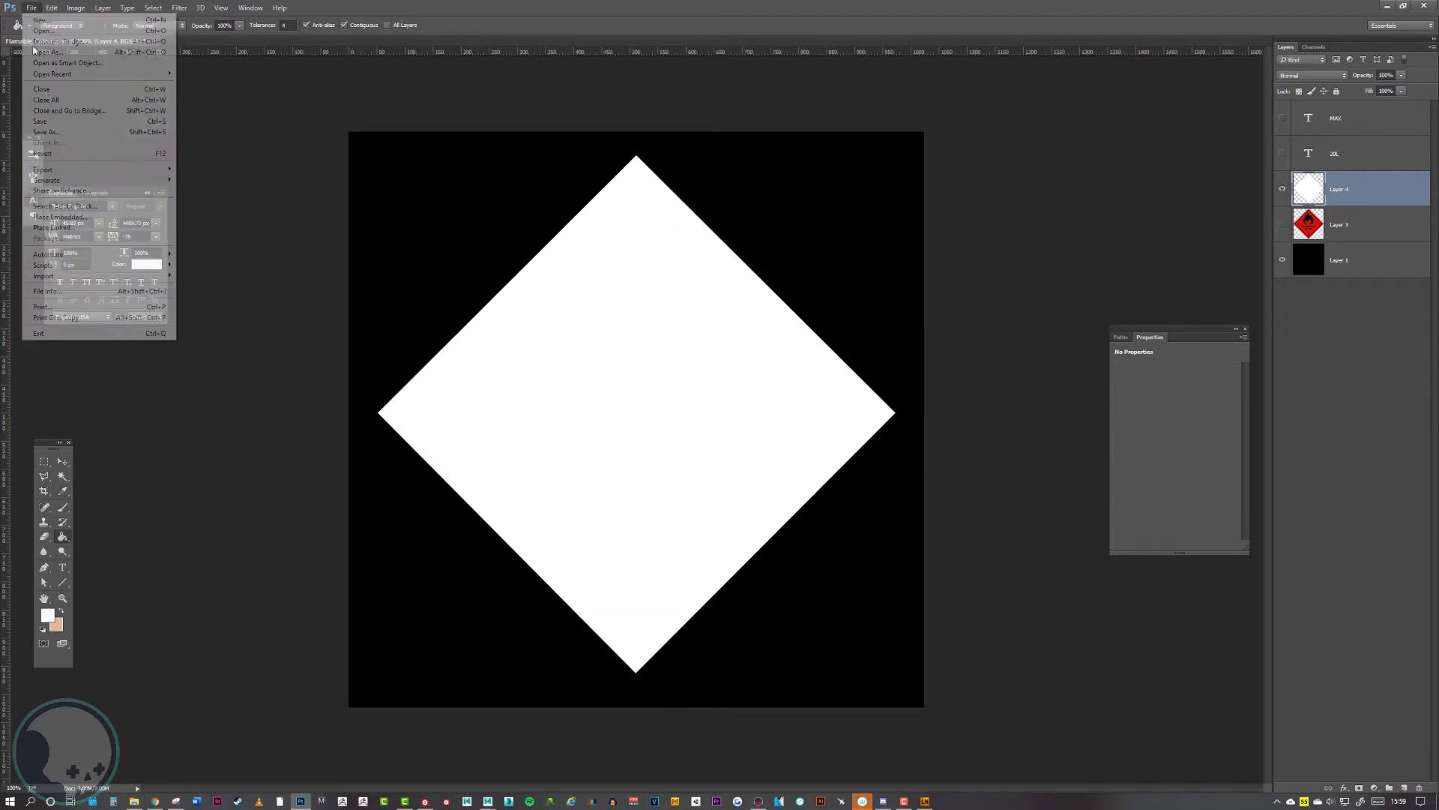
{"action": "left_click", "coordinate": [53, 132]}
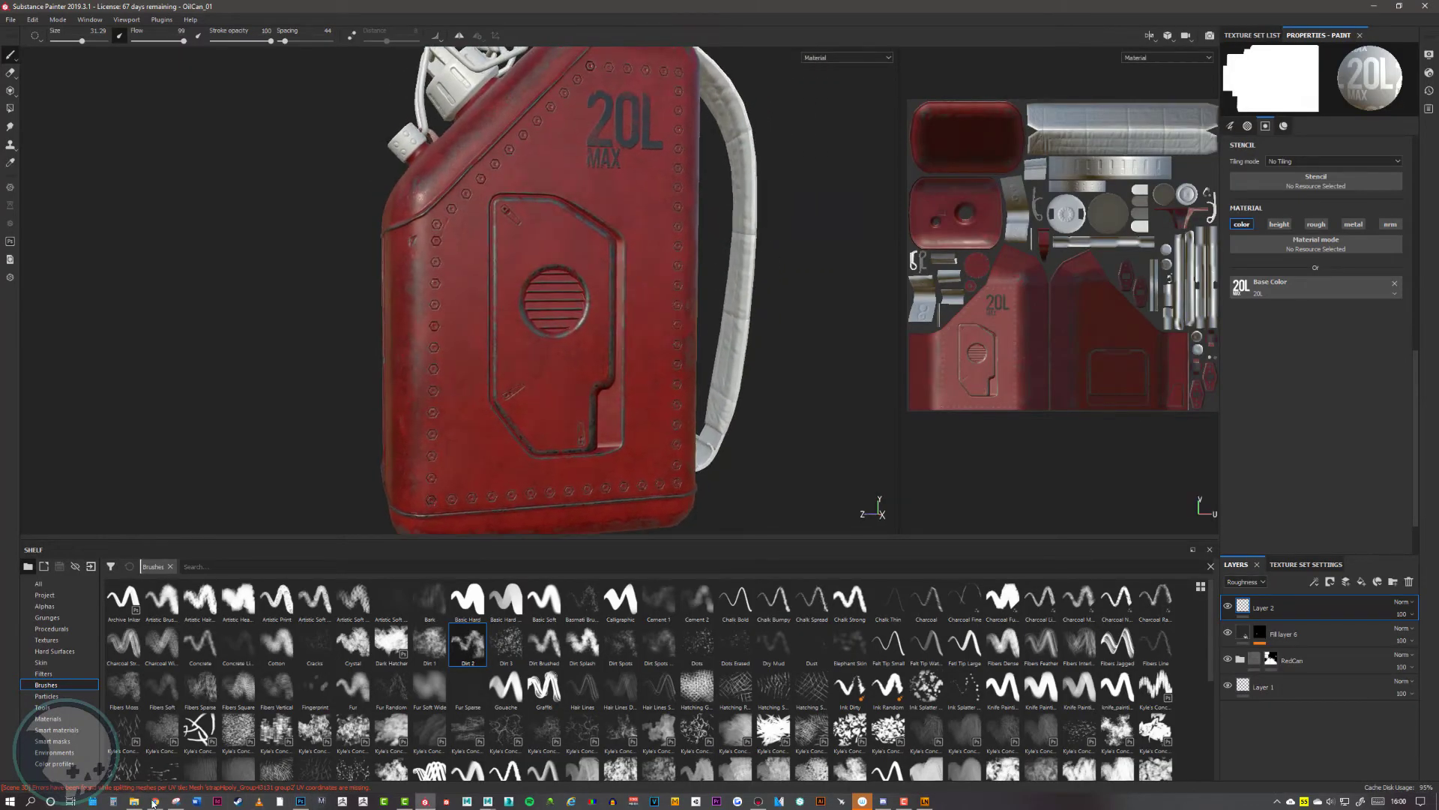
Bring Flamable_Alpha.psd and Flamable_Colour.psd from the Decals folder into Substance Painter's shelf for import
{"action": "left_click", "coordinate": [134, 805]}
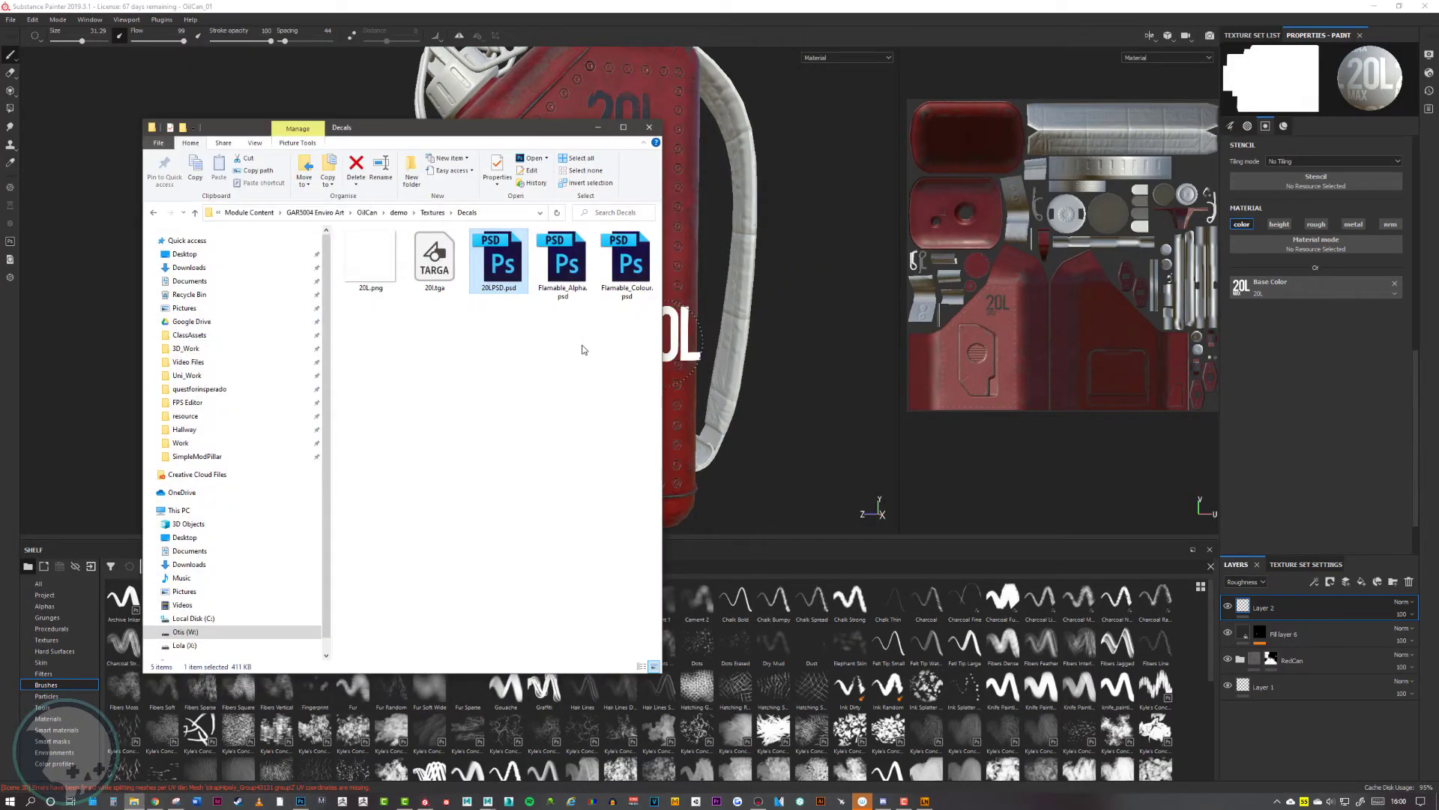
{"action": "left_click", "coordinate": [577, 288]}
{"action": "left_click", "coordinate": [631, 287], "text": "ctrl"}
{"action": "left_click_drag", "start_coordinate": [631, 288], "coordinate": [787, 596]}
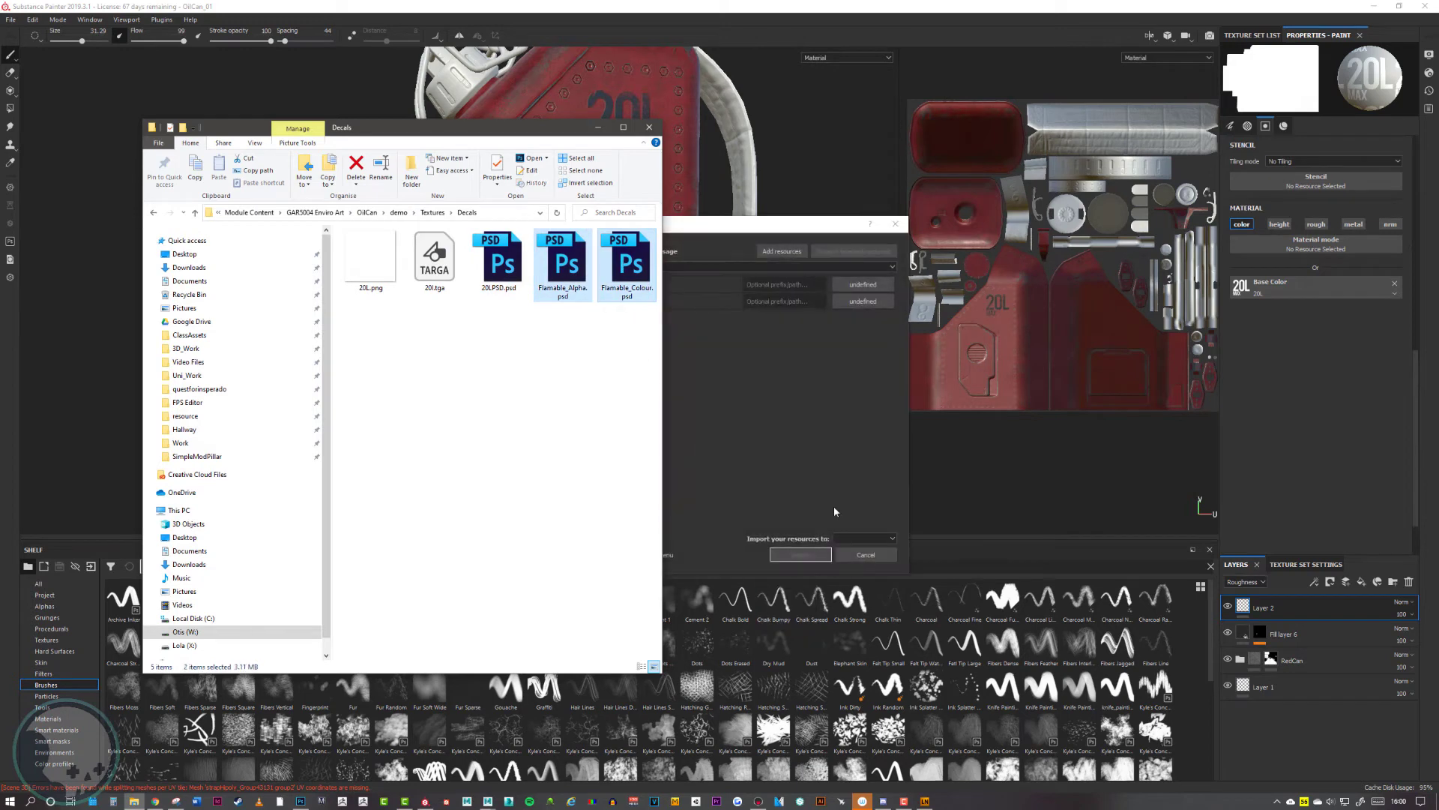
Import Flamable_Alpha.psd as an alpha and Flamable_Colour.psd as a texture
{"action": "left_click", "coordinate": [746, 236]}
{"action": "left_click", "coordinate": [869, 285]}
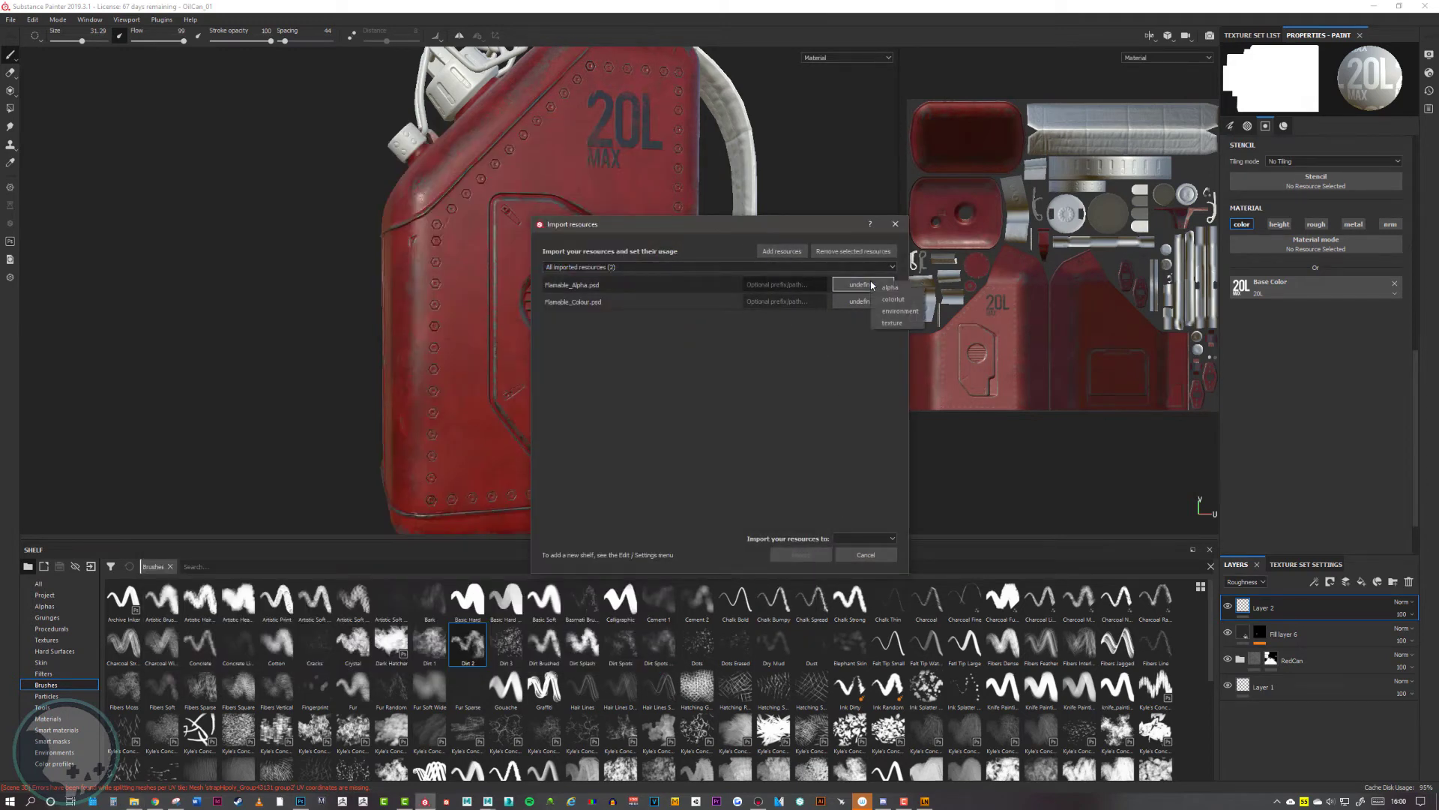
{"action": "left_click", "coordinate": [887, 289]}
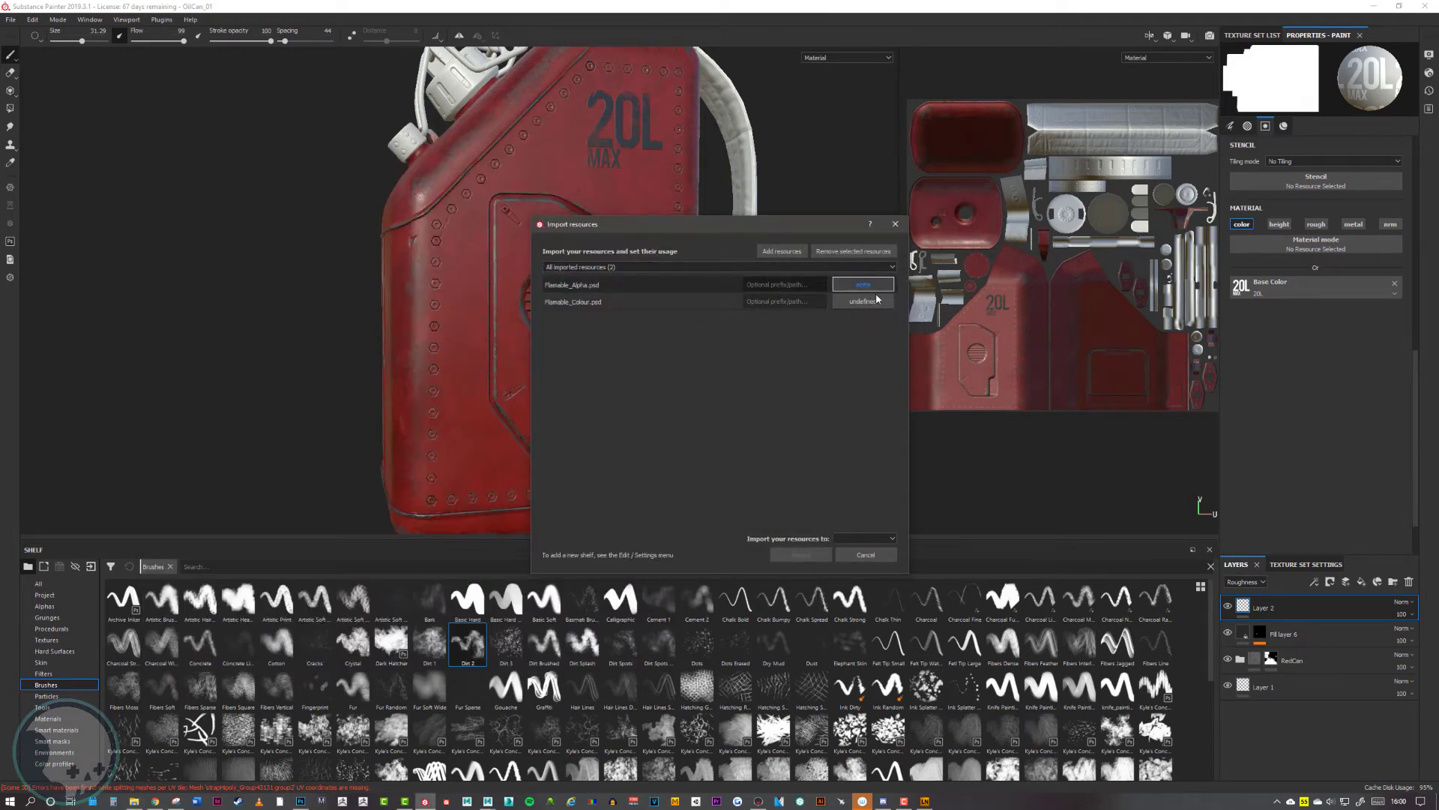
{"action": "left_click", "coordinate": [869, 301]}
{"action": "left_click", "coordinate": [889, 342]}
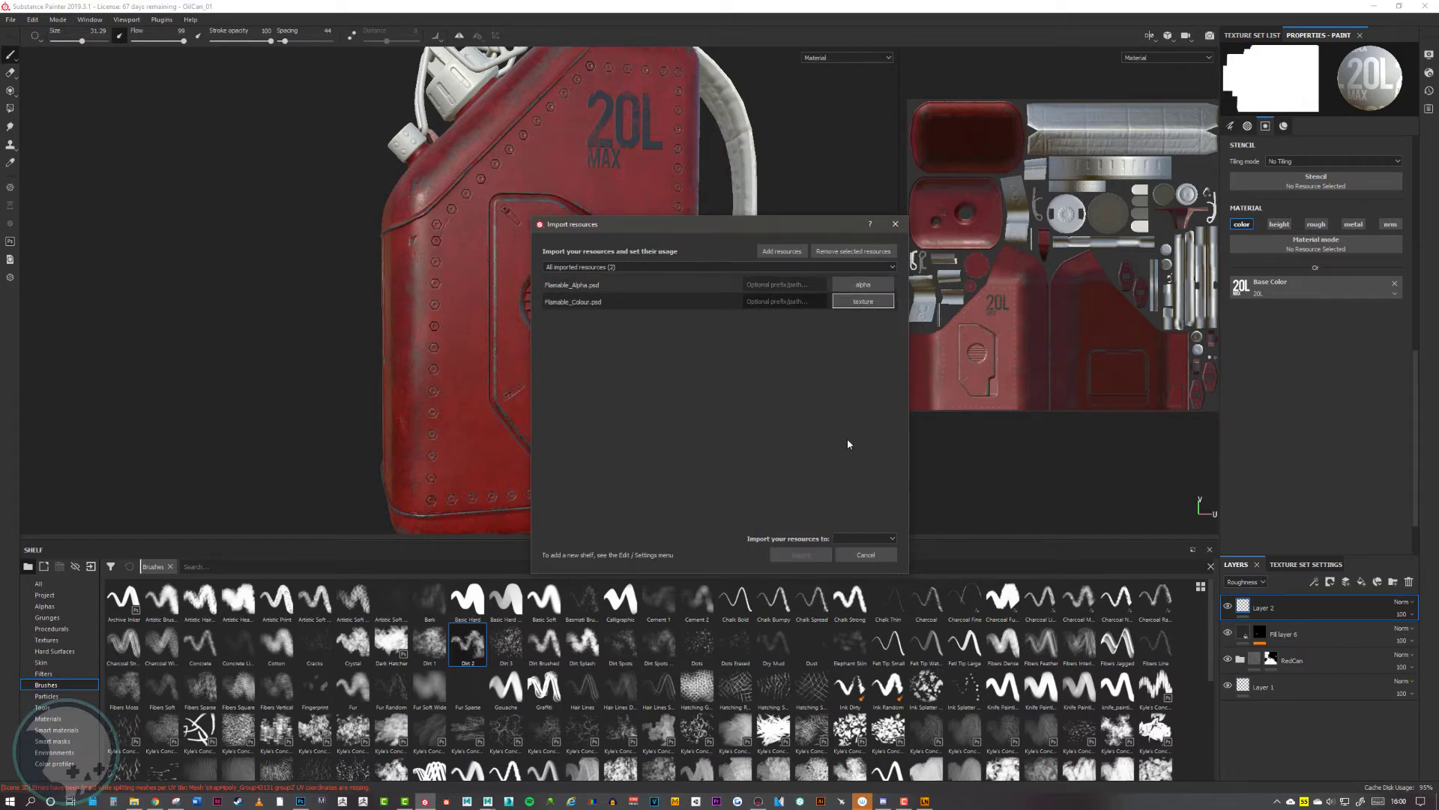
{"action": "left_click", "coordinate": [868, 539]}
{"action": "left_click", "coordinate": [801, 555]}
Add a paint effect to Layer 2 and set its brush to the Flamable_Colour base color and Flamable_Alpha alpha
{"action": "right_click", "coordinate": [1248, 604]}
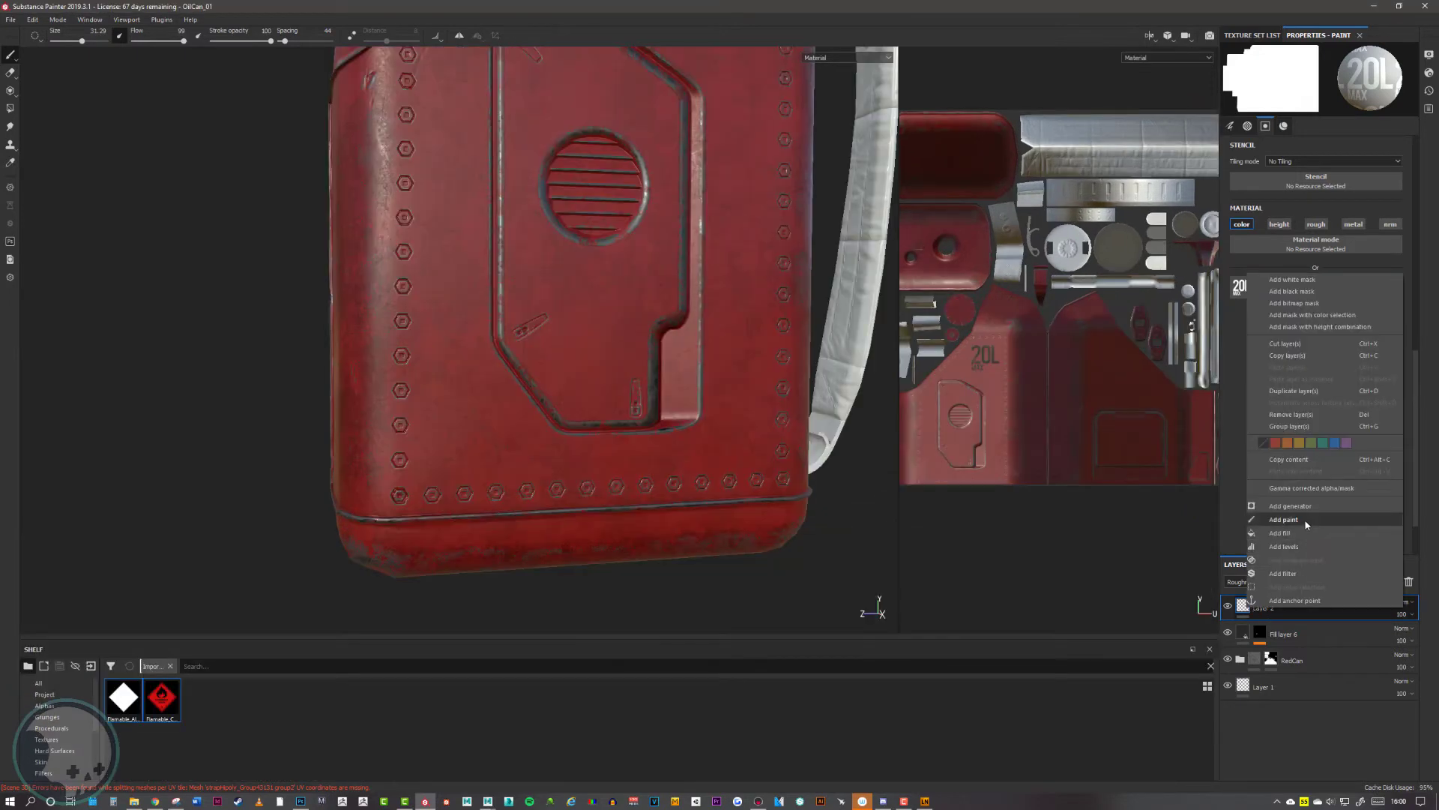
{"action": "left_click", "coordinate": [1284, 519]}
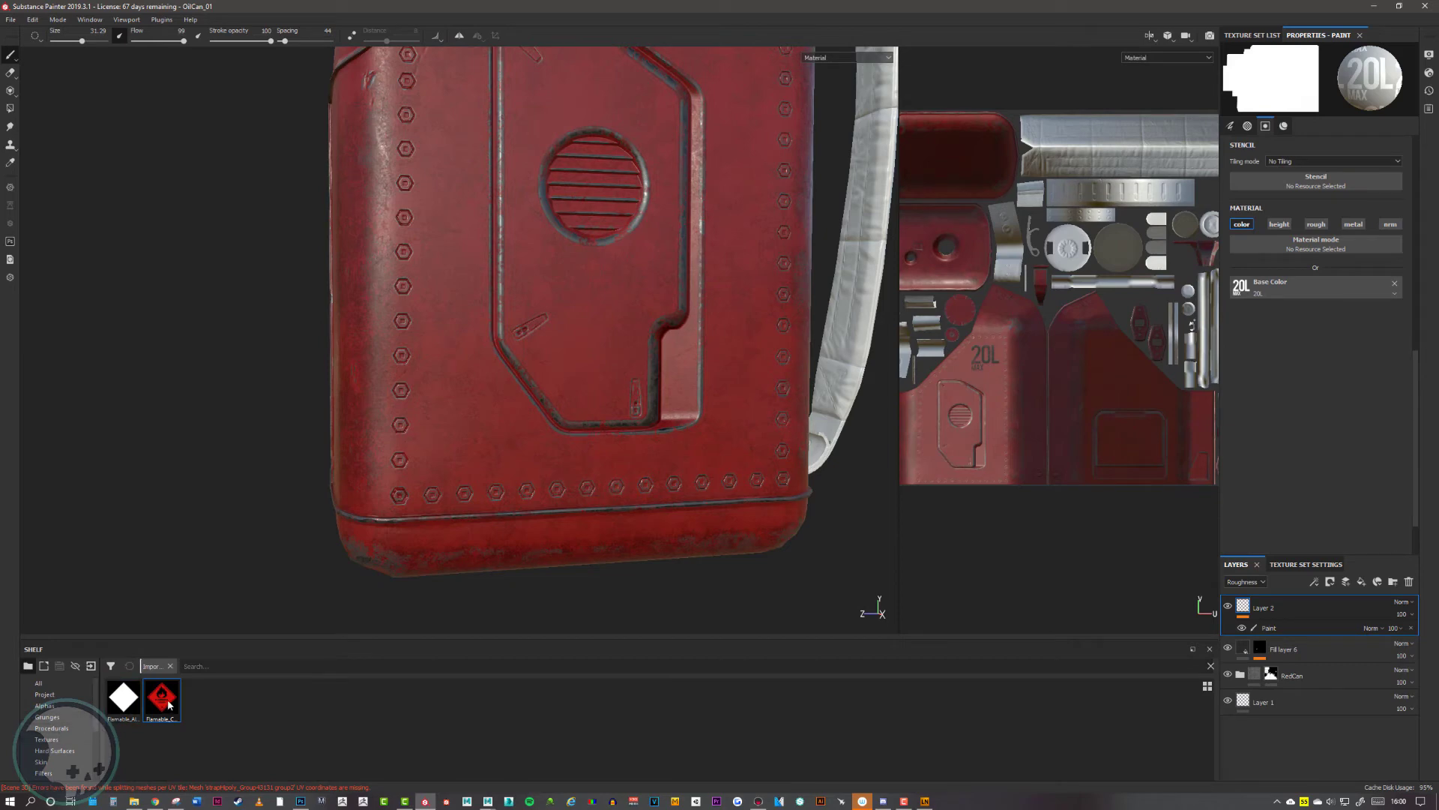
{"action": "left_click_drag", "start_coordinate": [169, 705], "coordinate": [1303, 354]}
{"action": "scroll", "coordinate": [1303, 426], "scroll_direction": "up", "scroll_amount": 5}
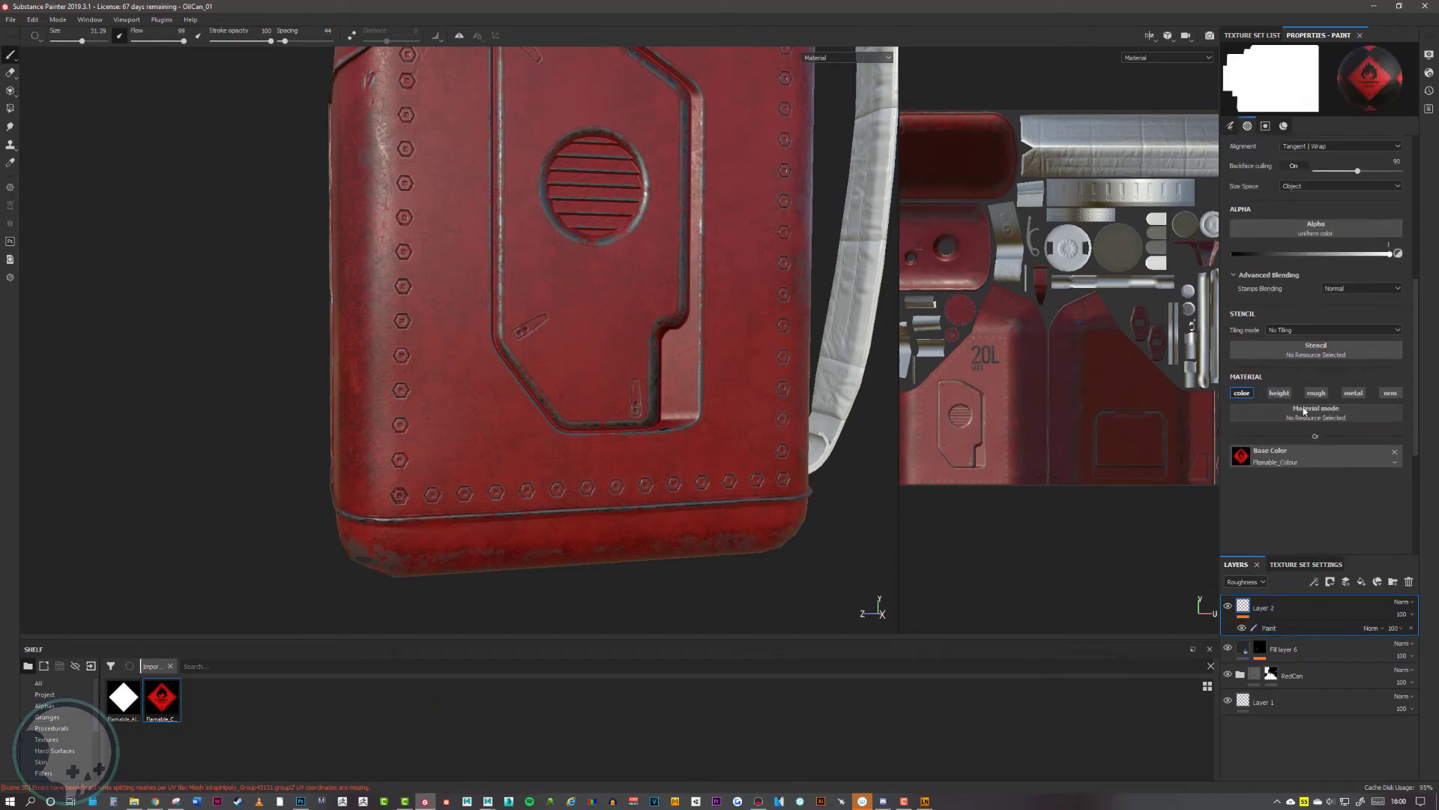
{"action": "scroll", "coordinate": [1308, 392], "scroll_direction": "down", "scroll_amount": 3}
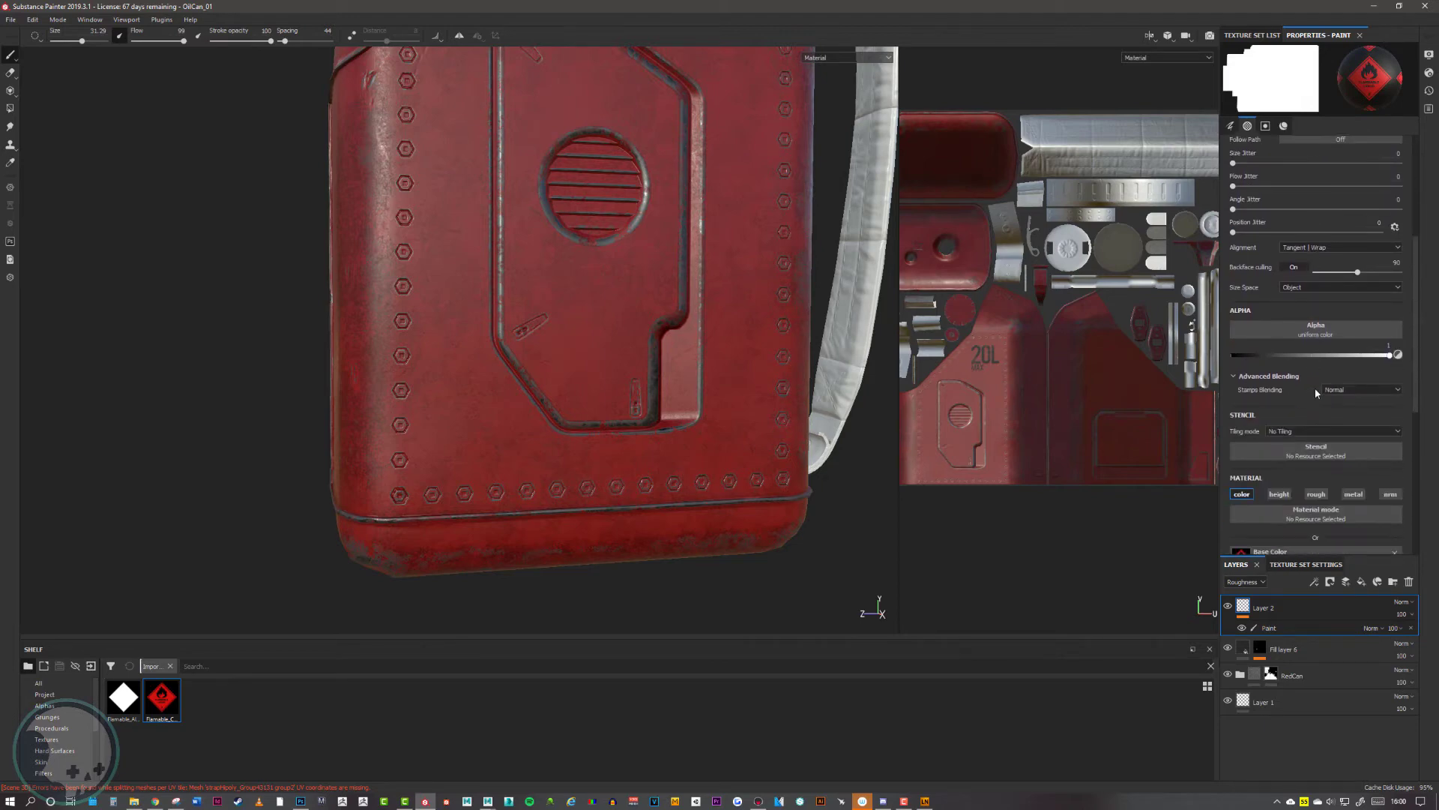
{"action": "left_click_drag", "start_coordinate": [124, 697], "coordinate": [1357, 240]}
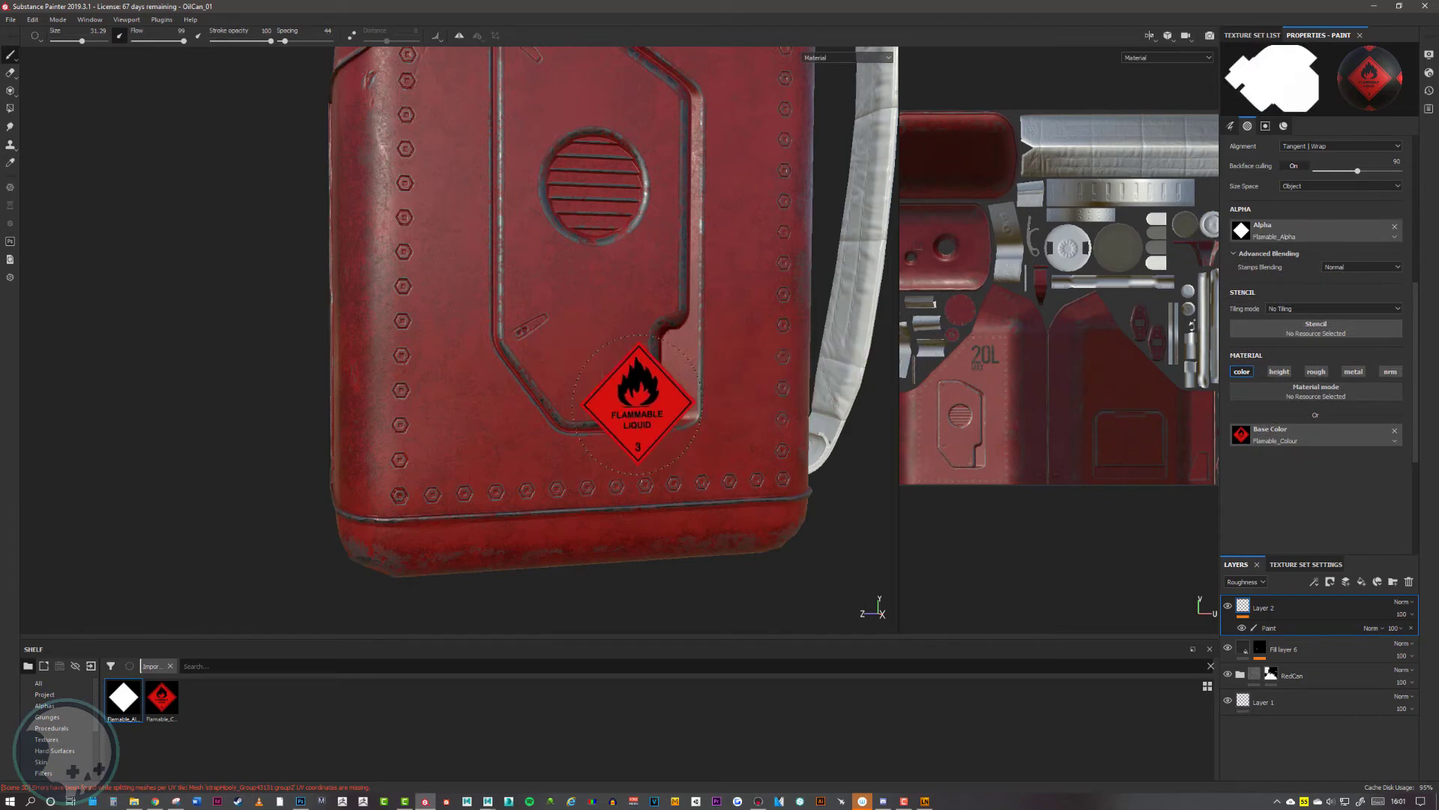
Try stamping the Flammable Liquid sign on the can's lower corner between the bolts and the recessed panel
{"action": "right_click_drag", "start_coordinate": [455, 401], "coordinate": [610, 456], "text": "alt"}
{"action": "middle_click_drag", "start_coordinate": [610, 456], "coordinate": [597, 360], "text": "alt"}
{"action": "left_click_drag", "start_coordinate": [598, 360], "coordinate": [541, 342], "text": "alt"}
{"action": "right_click_drag", "start_coordinate": [541, 342], "coordinate": [565, 357], "text": "alt"}
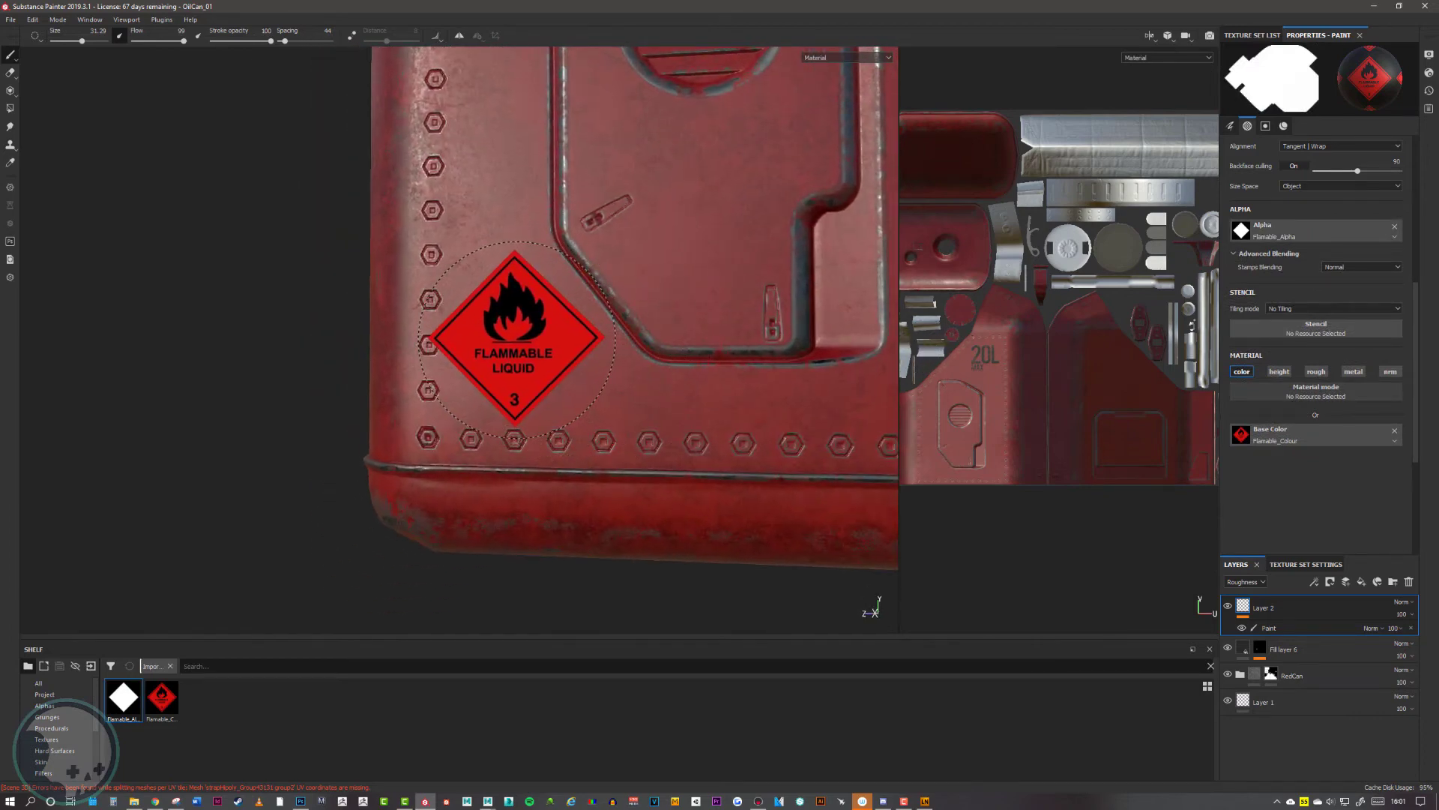
{"action": "left_click", "coordinate": [514, 338]}
{"action": "left_click_drag", "start_coordinate": [522, 405], "coordinate": [624, 405], "text": "alt"}
{"action": "key", "text": "ctrl+z"}
Stamp the sign again in the same corner from a closer view, inspect it and undo the stamp
{"action": "right_click_drag", "start_coordinate": [549, 376], "coordinate": [578, 357], "text": "alt"}
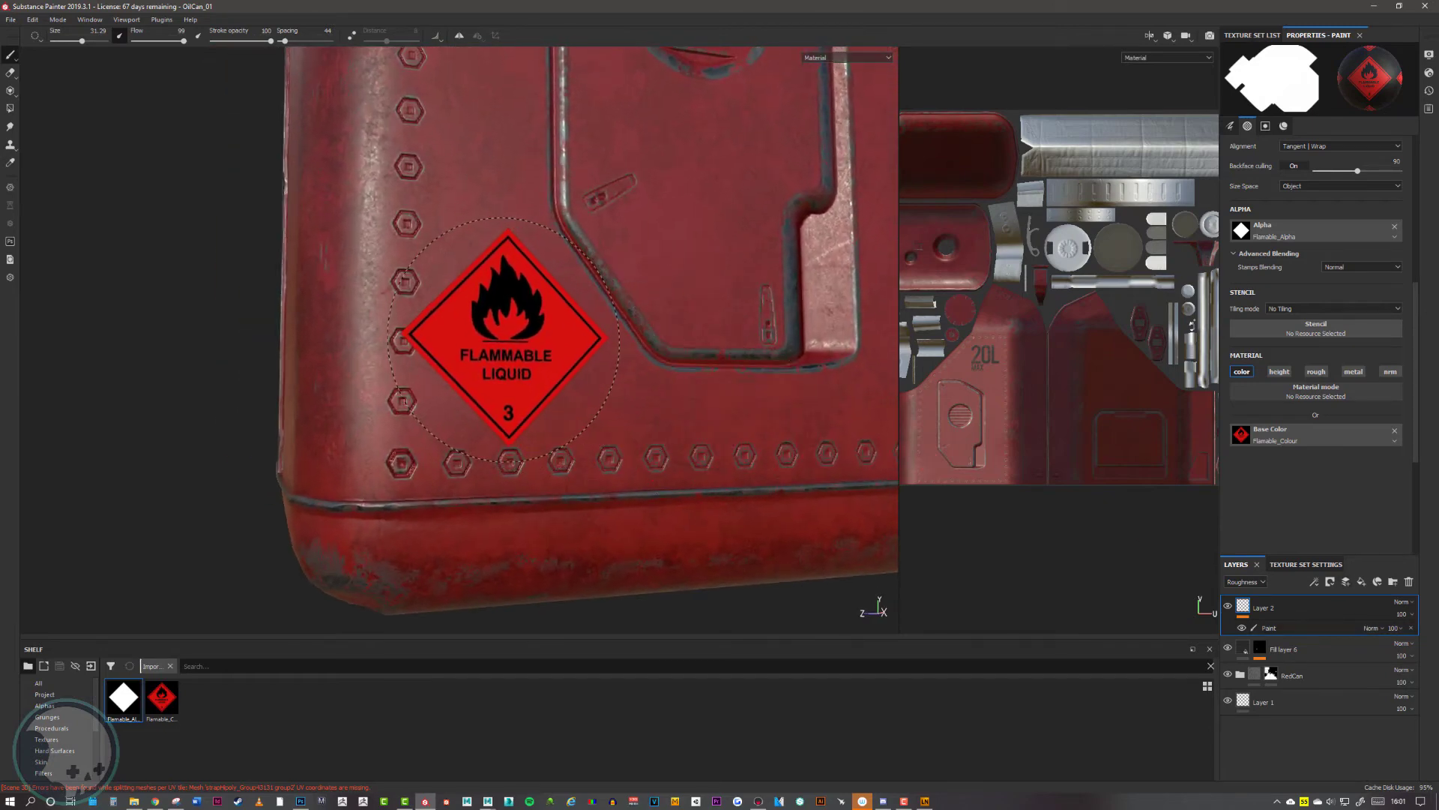
{"action": "left_click", "coordinate": [509, 337]}
{"action": "left_click_drag", "start_coordinate": [779, 455], "coordinate": [774, 424], "text": "alt"}
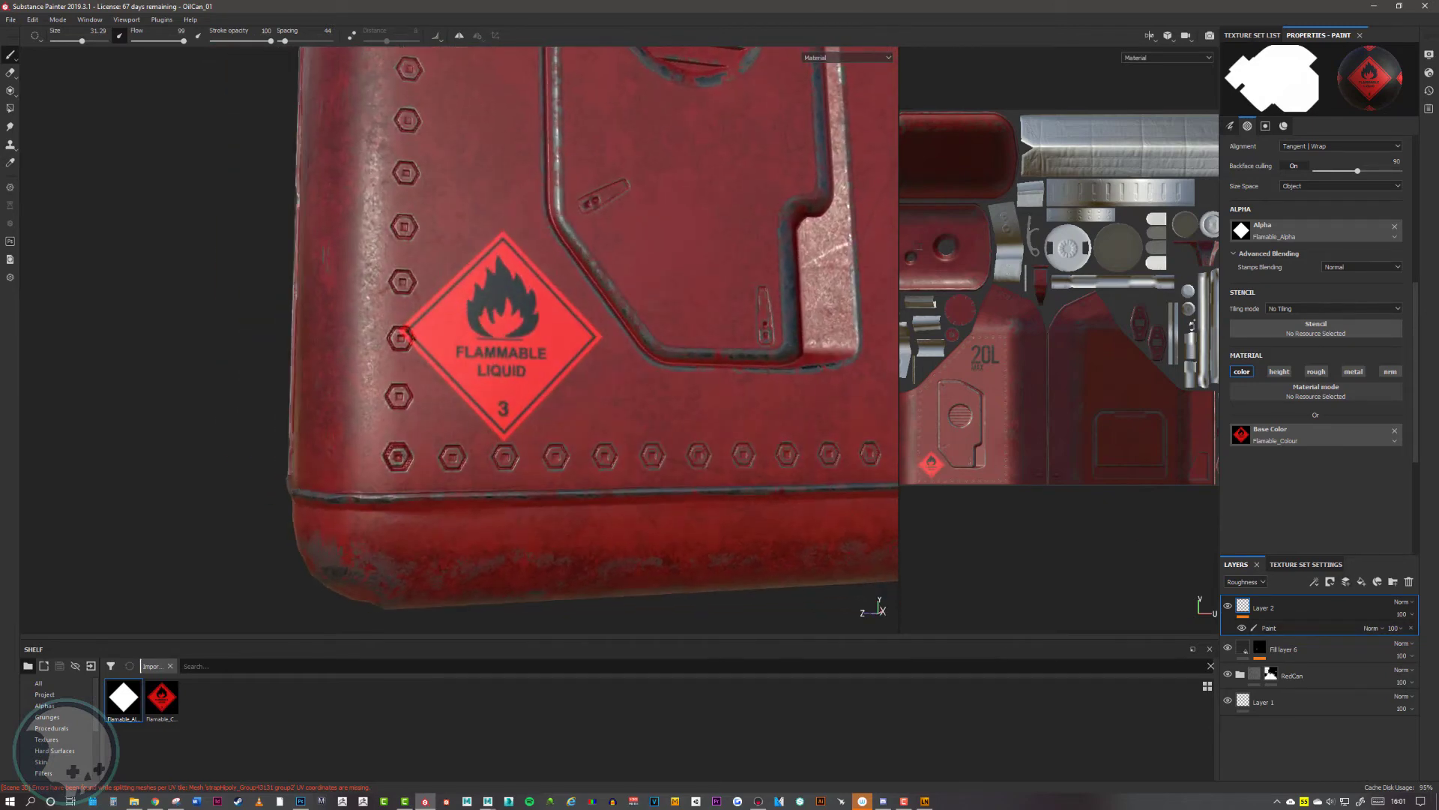
{"action": "right_click_drag", "start_coordinate": [777, 435], "coordinate": [809, 440], "text": "alt"}
{"action": "left_click_drag", "start_coordinate": [810, 439], "coordinate": [787, 420], "text": "alt"}
{"action": "key", "text": "ctrl+z"}
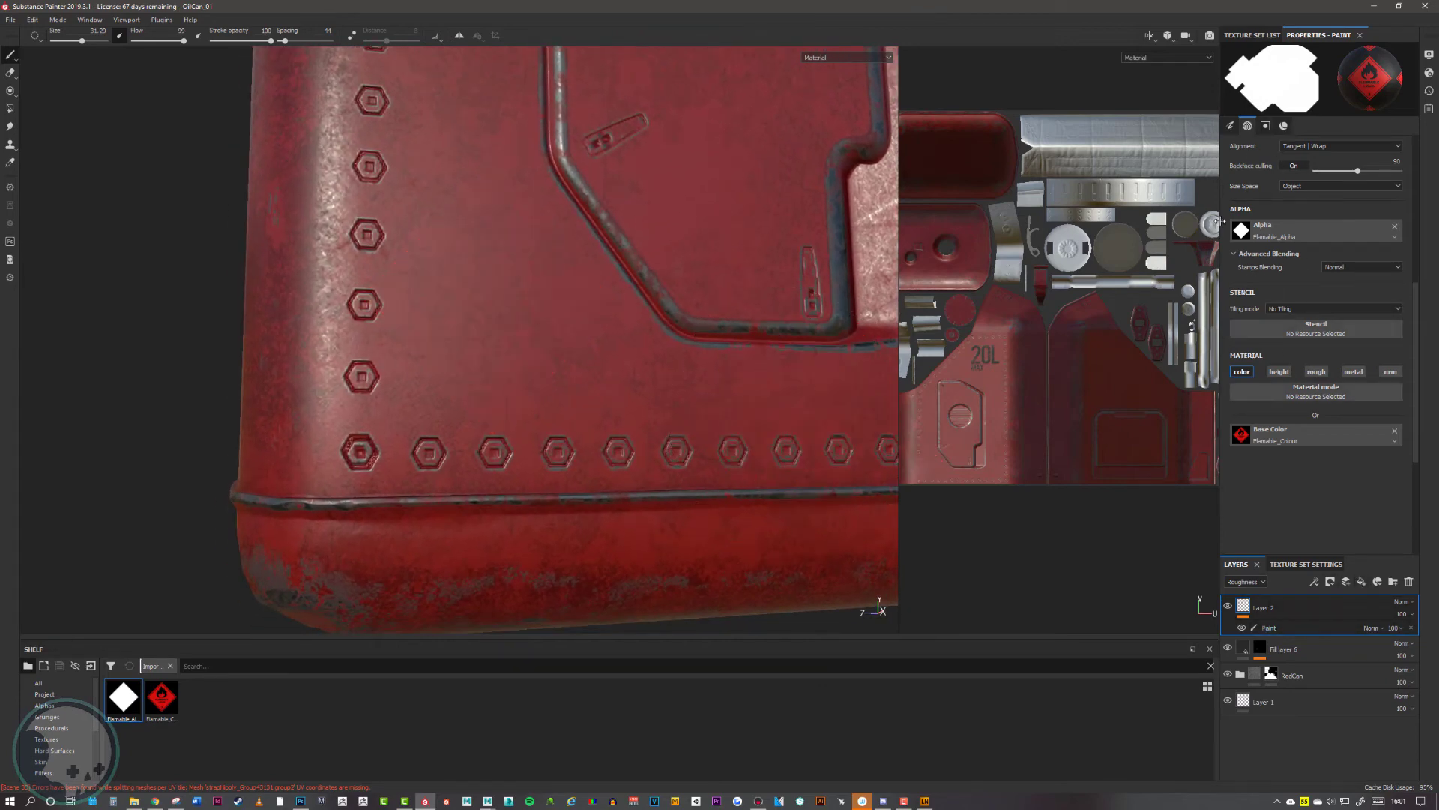
Enable the brush's height and roughness channels, with height at about 0.04 and roughness at about 0.26
{"action": "left_click", "coordinate": [1279, 372]}
{"action": "left_click", "coordinate": [1316, 372]}
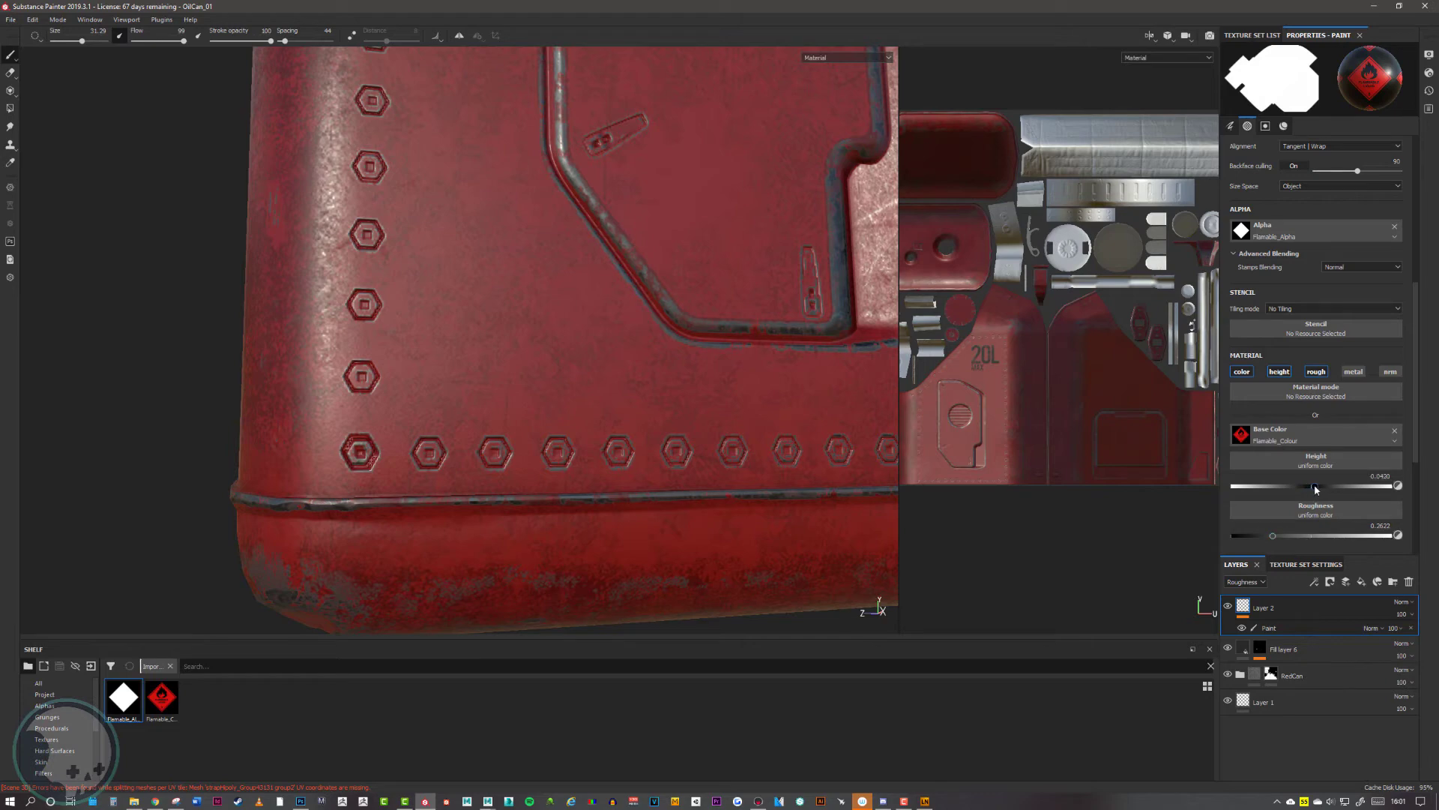
Test-stamp the sign with height and roughness, inspect its relief at an angle and undo the stamp
{"action": "left_click", "coordinate": [493, 285]}
{"action": "mouse_move", "coordinate": [333, 358]}
{"action": "left_mouse_down", "text": "alt"}
{"action": "mouse_move", "coordinate": [254, 338]}
{"action": "mouse_move", "coordinate": [199, 359]}
{"action": "mouse_move", "coordinate": [283, 367]}
{"action": "mouse_move", "coordinate": [586, 160]}
{"action": "mouse_move", "coordinate": [257, 325]}
{"action": "left_mouse_up", "text": "alt"}
{"action": "key", "text": "ctrl+z"}
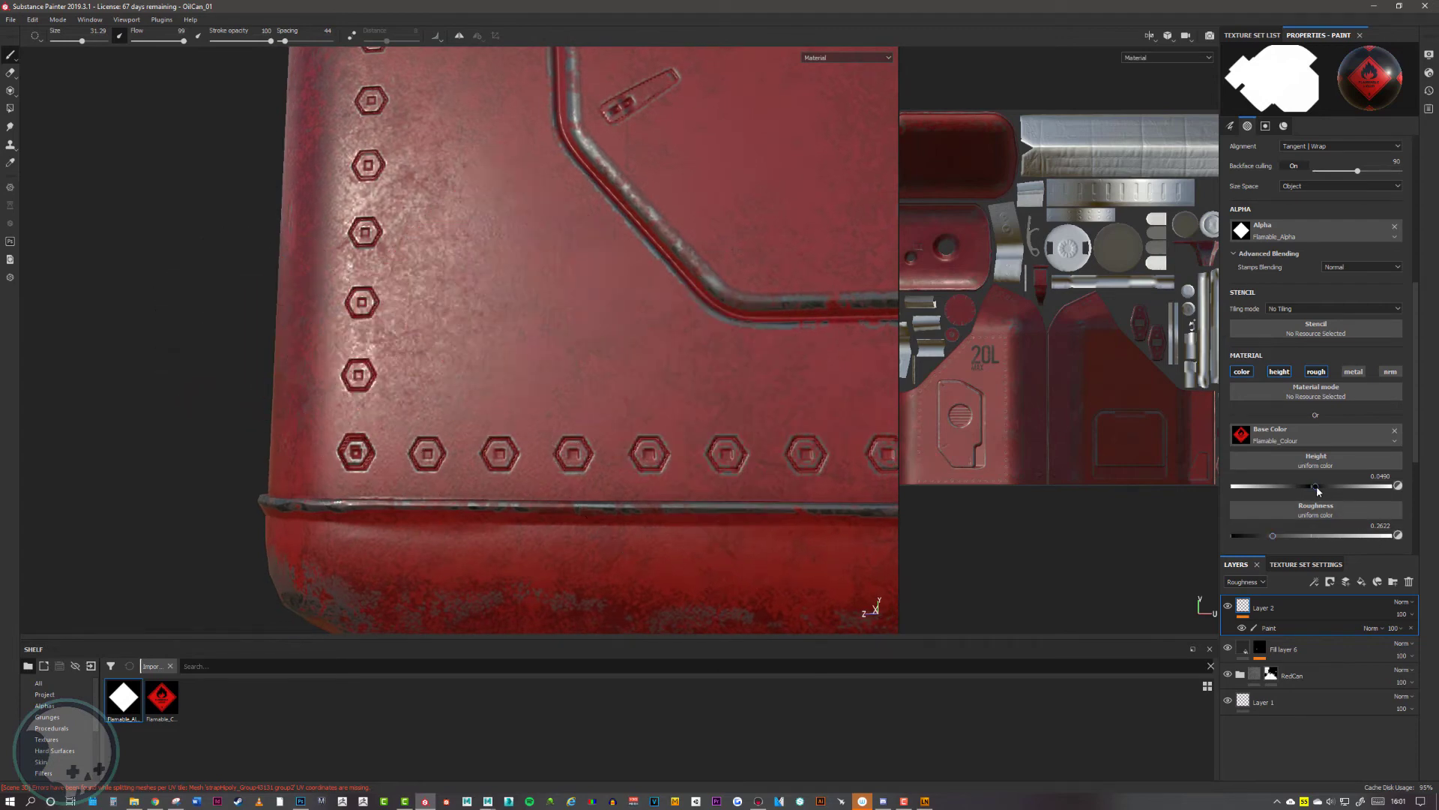
Set the brush height to about 0.035 and stamp the Flammable Liquid sign in the can's lower corner beside the bolts
{"action": "left_click_drag", "start_coordinate": [1315, 487], "coordinate": [1317, 487]}
{"action": "key", "text": "ctrl+z"}
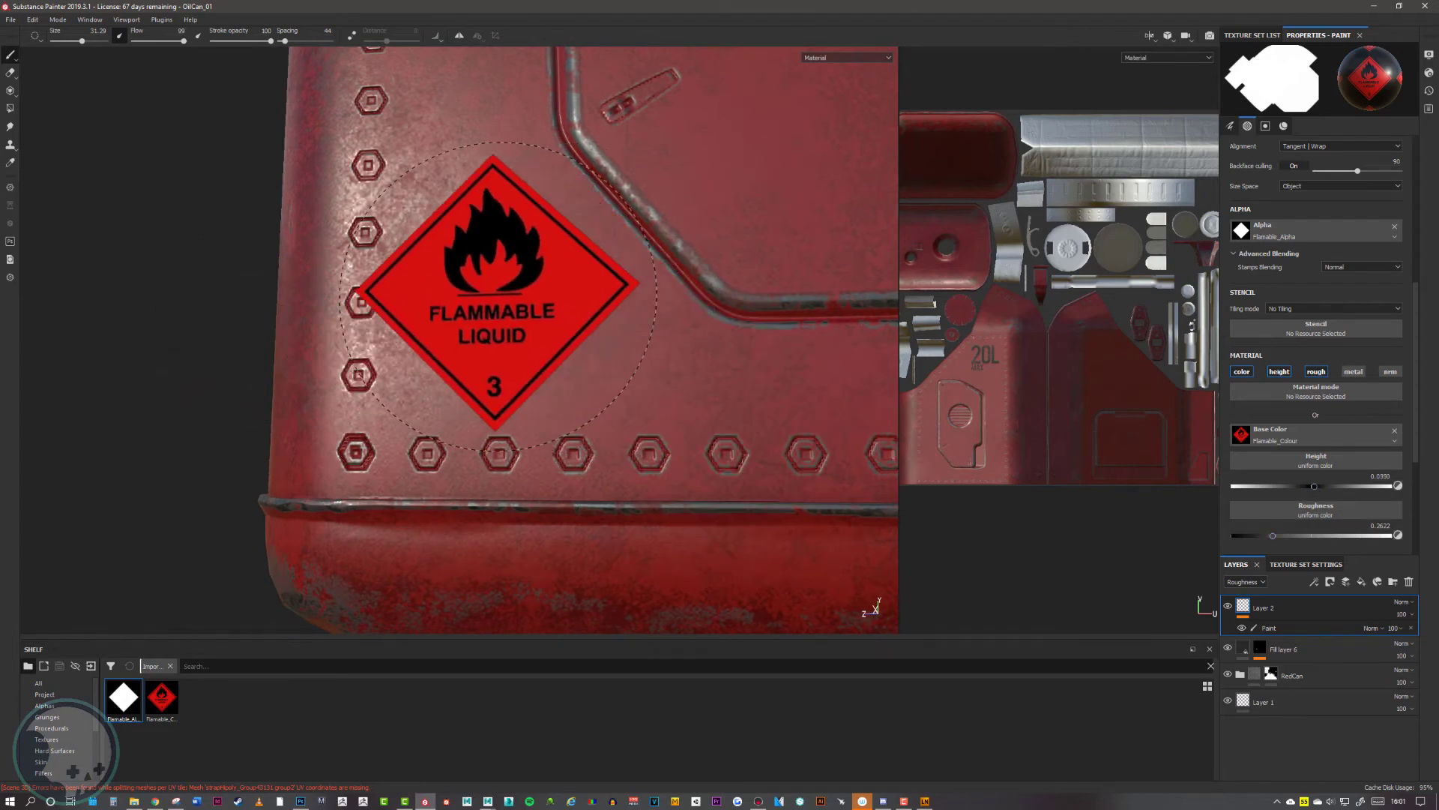
{"action": "left_click", "coordinate": [496, 293]}
{"action": "left_click_drag", "start_coordinate": [328, 379], "coordinate": [469, 374], "text": "alt"}
{"action": "middle_click_drag", "start_coordinate": [469, 374], "coordinate": [439, 336], "text": "alt"}
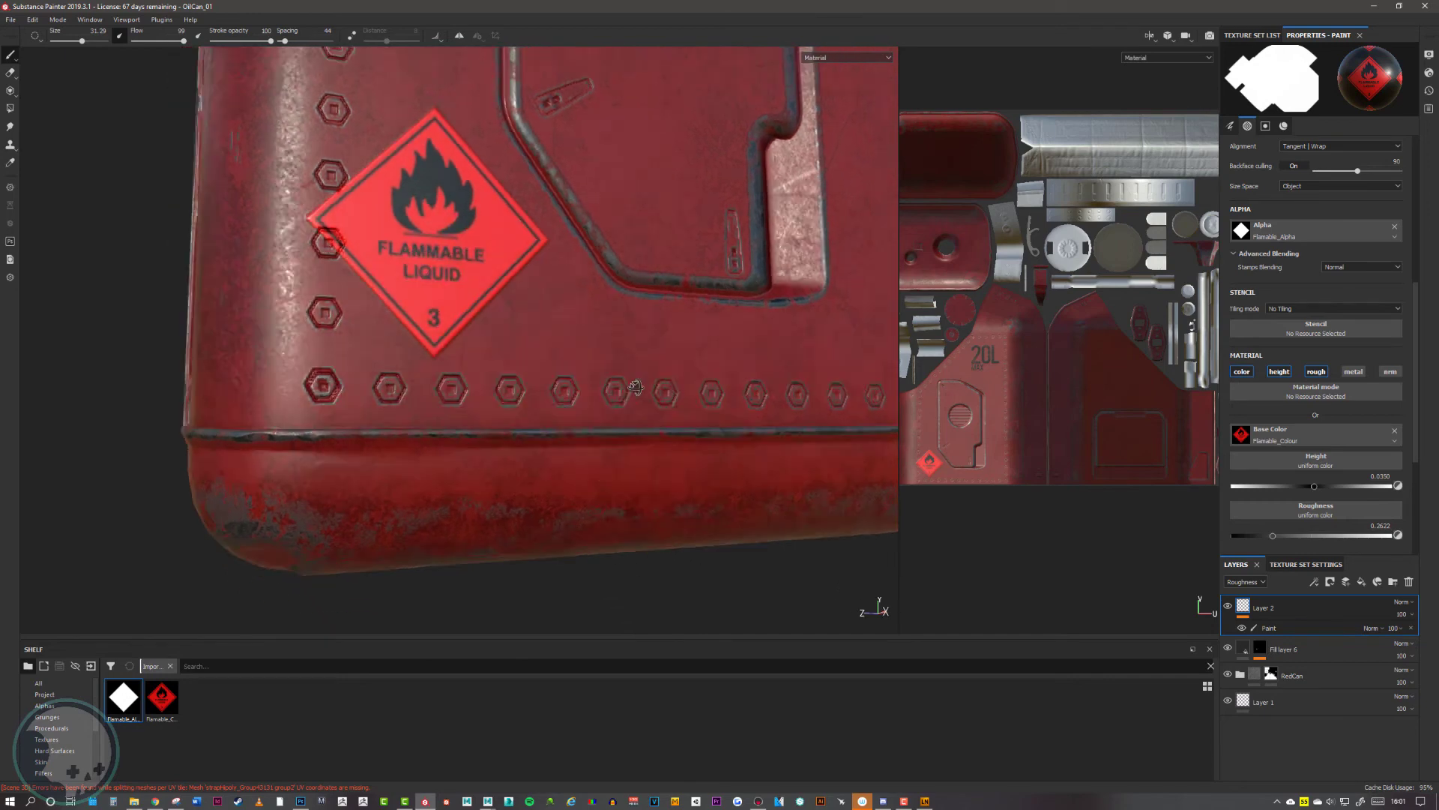
{"action": "left_click_drag", "start_coordinate": [632, 389], "coordinate": [586, 392], "text": "alt"}
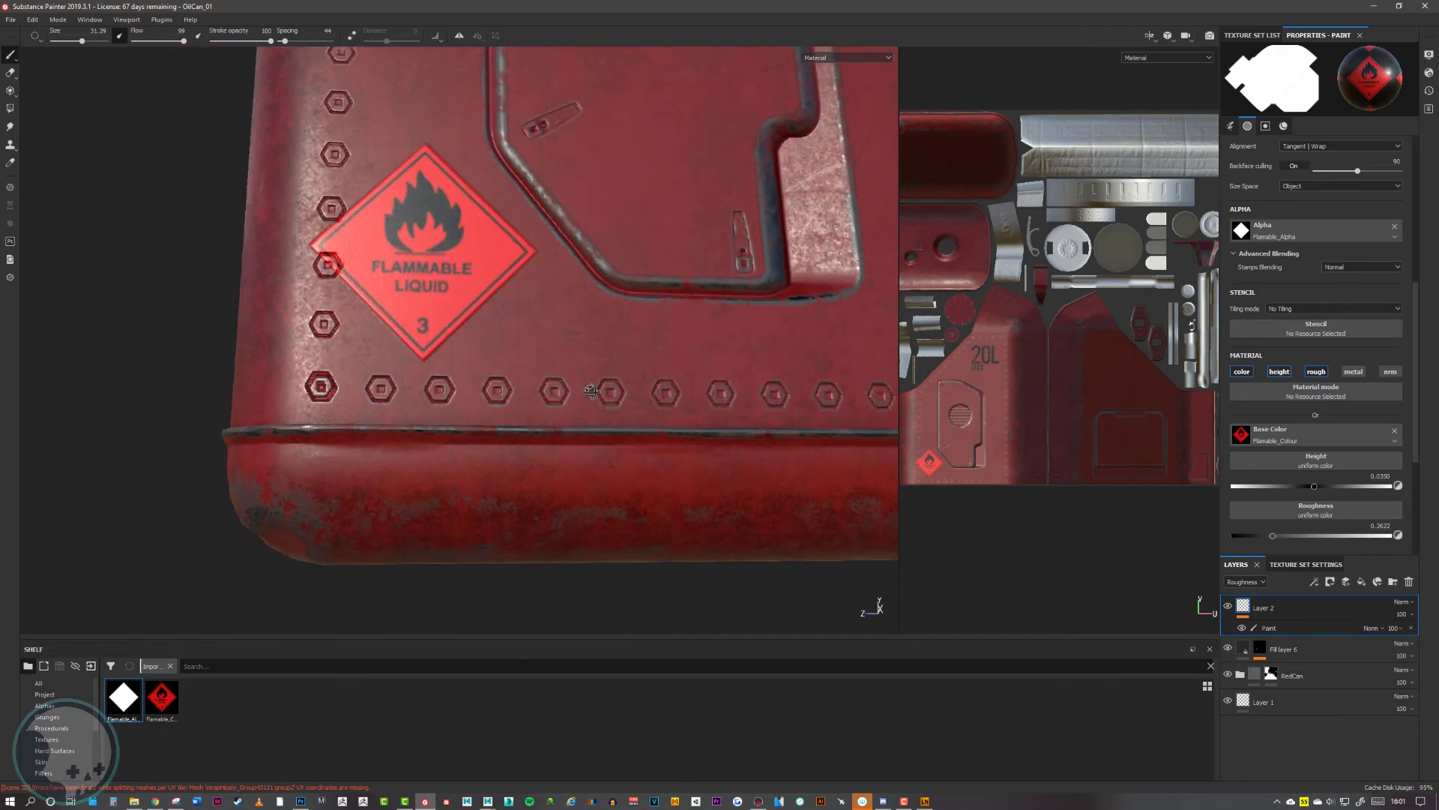
Show the layer stack's Height channel and reduce Layer 2's height opacity to about 43
{"action": "right_click", "coordinate": [1275, 609]}
{"action": "left_click", "coordinate": [1247, 581]}
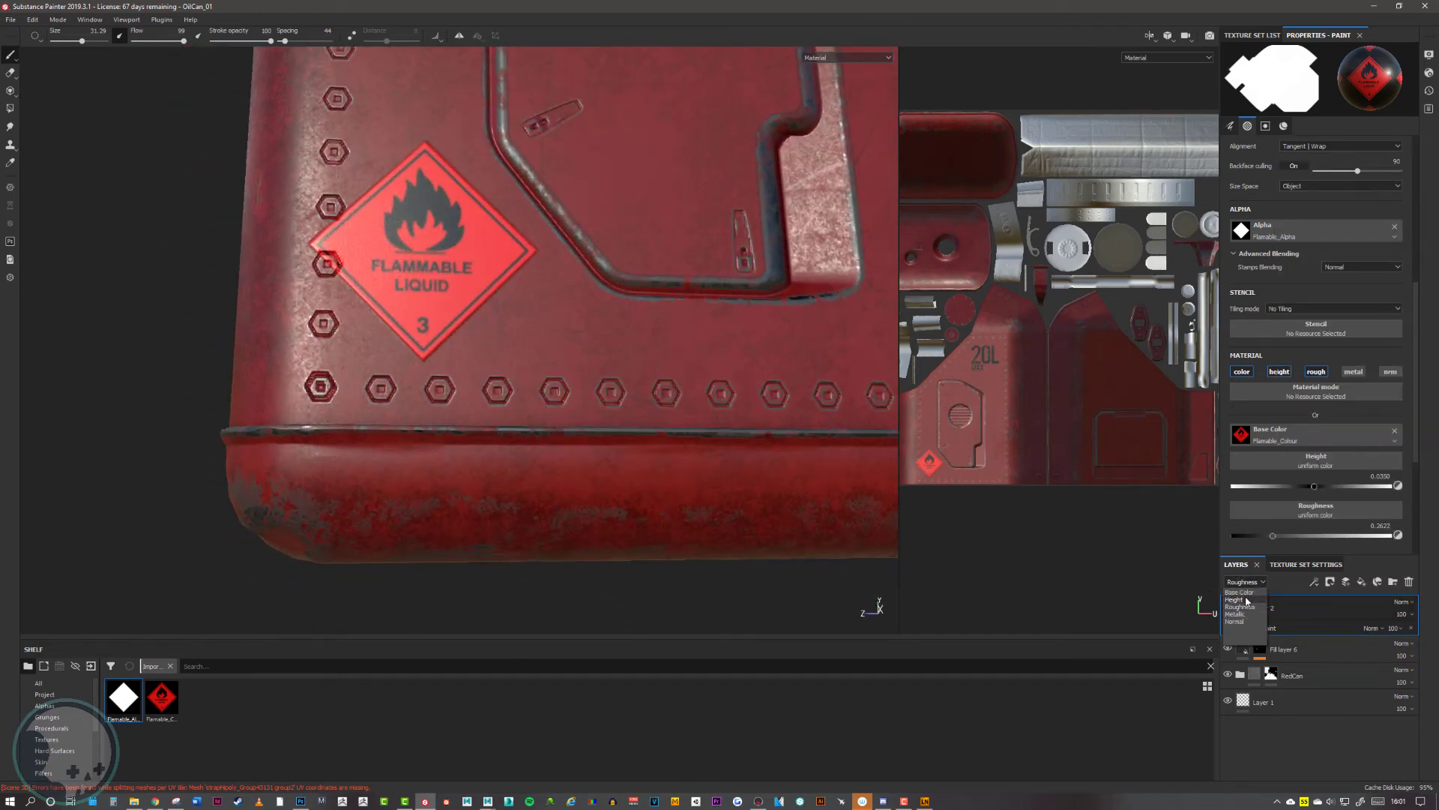
{"action": "left_click", "coordinate": [1248, 600]}
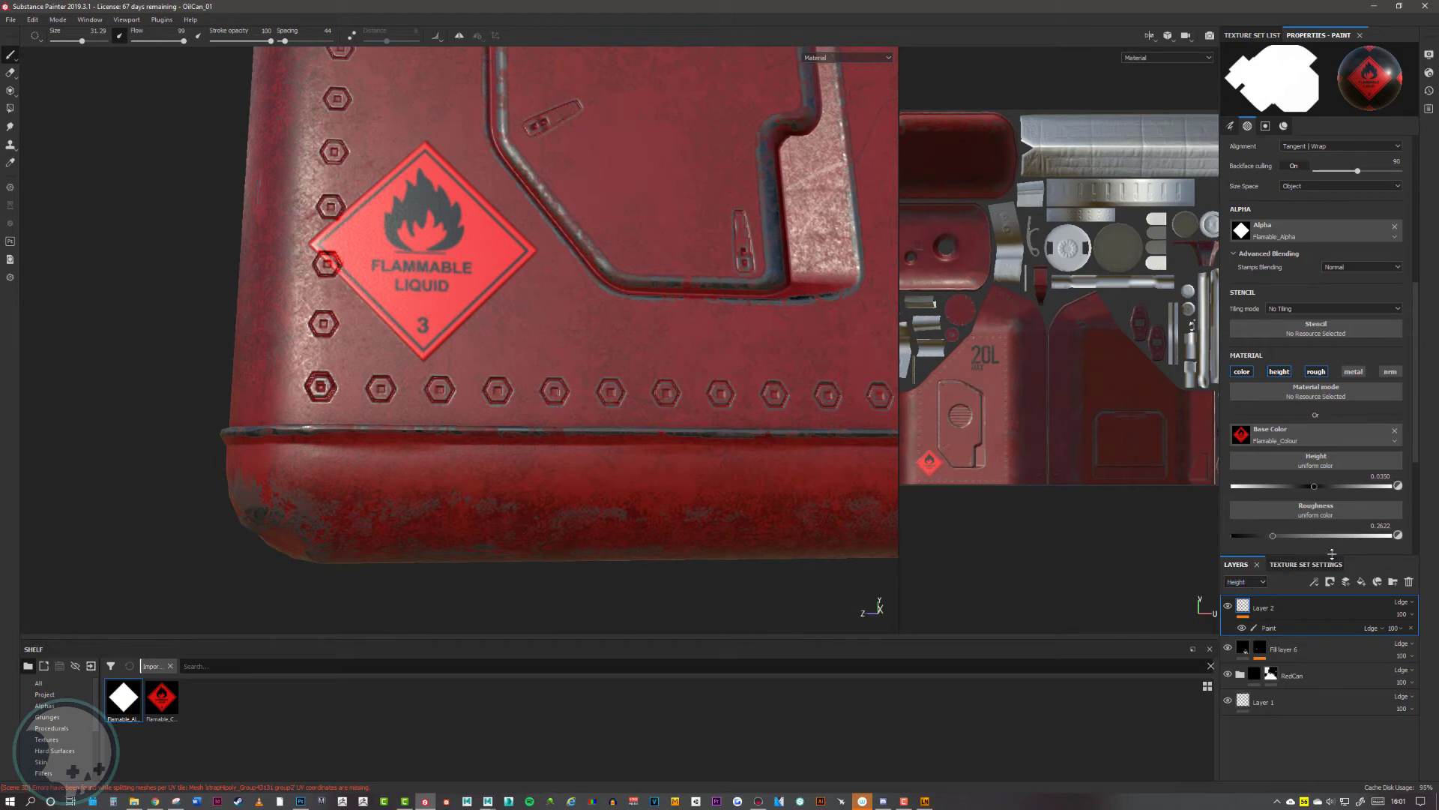
{"action": "left_click_drag", "start_coordinate": [1327, 557], "coordinate": [1327, 512]}
{"action": "left_click", "coordinate": [1408, 572]}
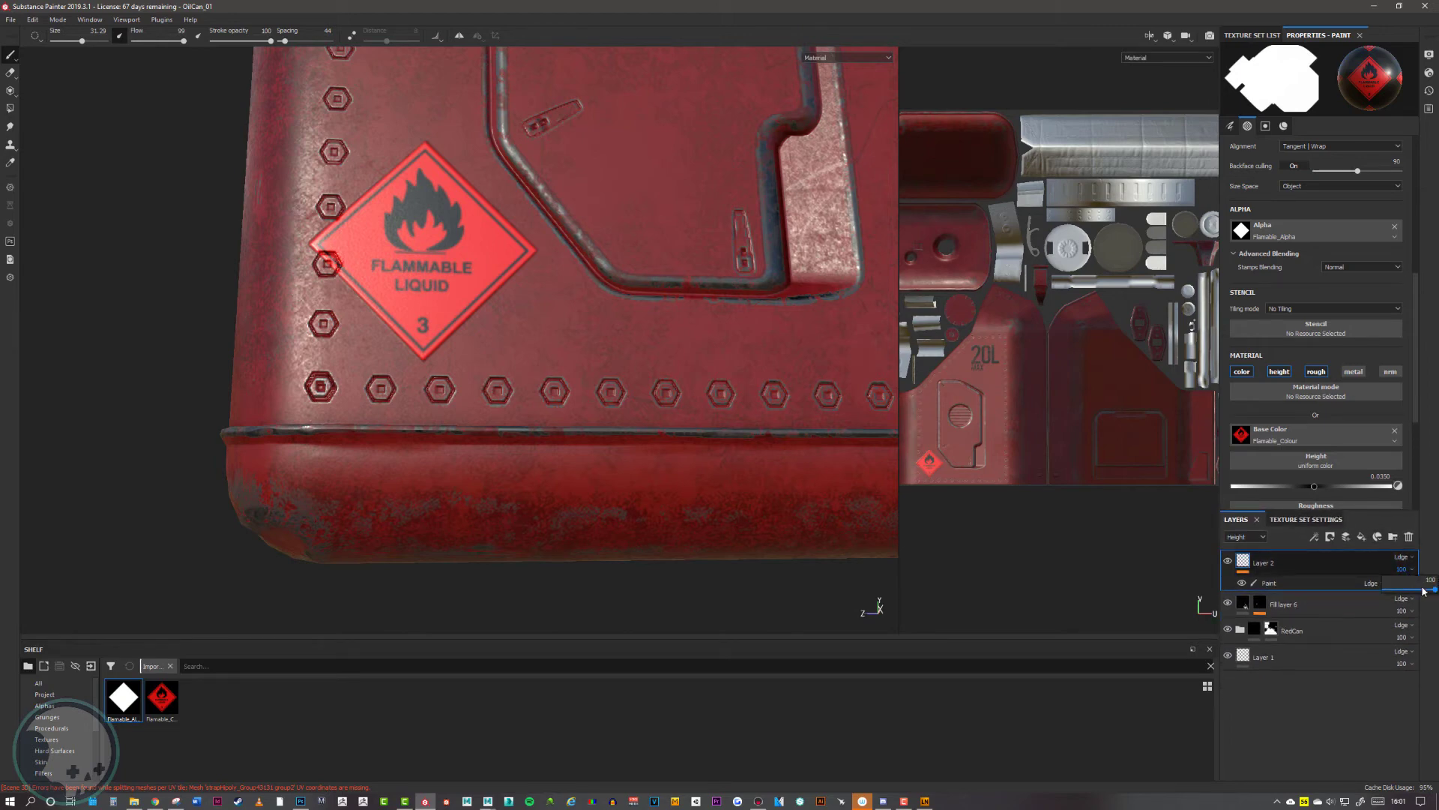
{"action": "mouse_move", "coordinate": [1424, 591]}
{"action": "left_mouse_down"}
{"action": "mouse_move", "coordinate": [1383, 590]}
{"action": "mouse_move", "coordinate": [1406, 590]}
{"action": "left_mouse_up"}
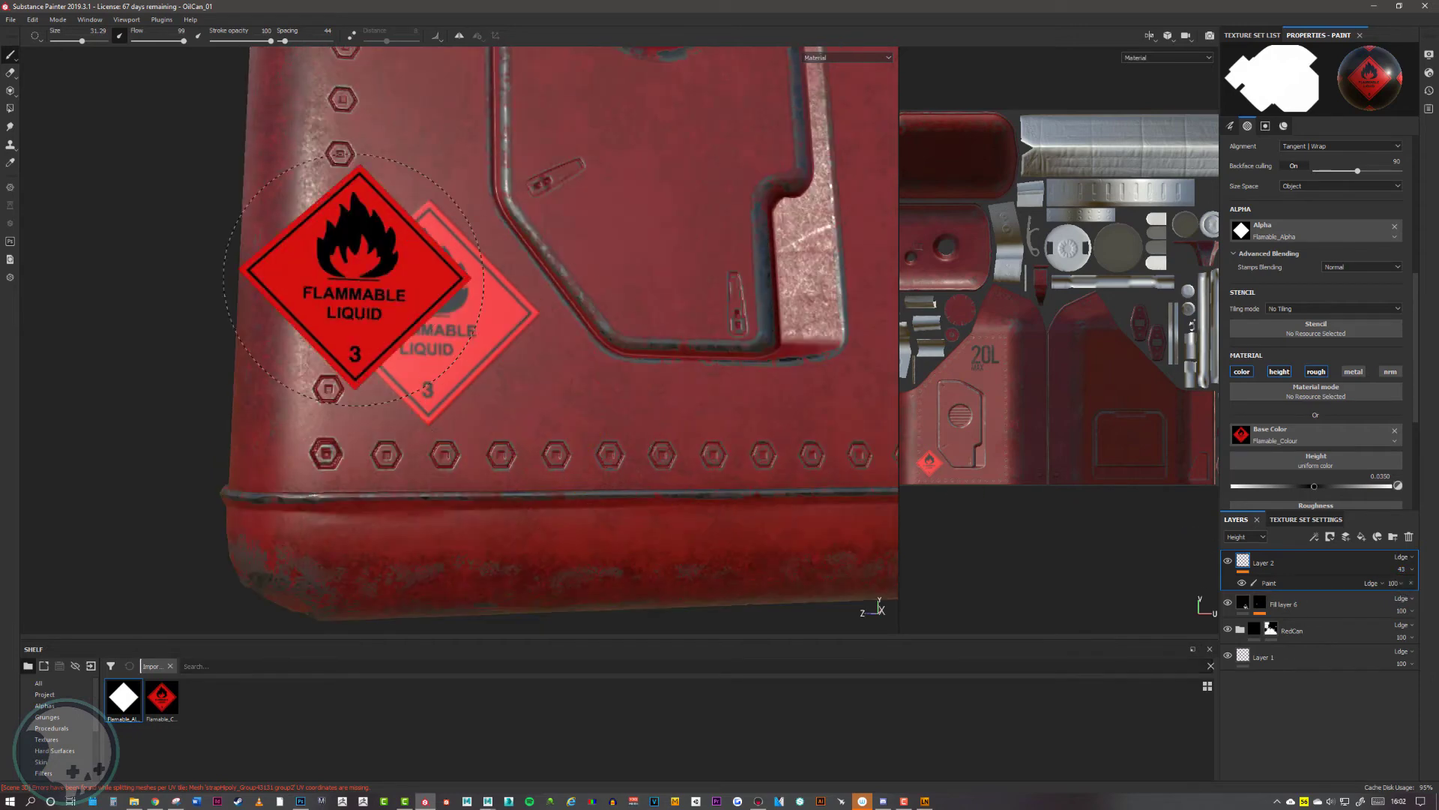
Set up the Eraser with the Dirt 2 brush at a size of about 3.54
{"action": "left_click", "coordinate": [11, 73]}
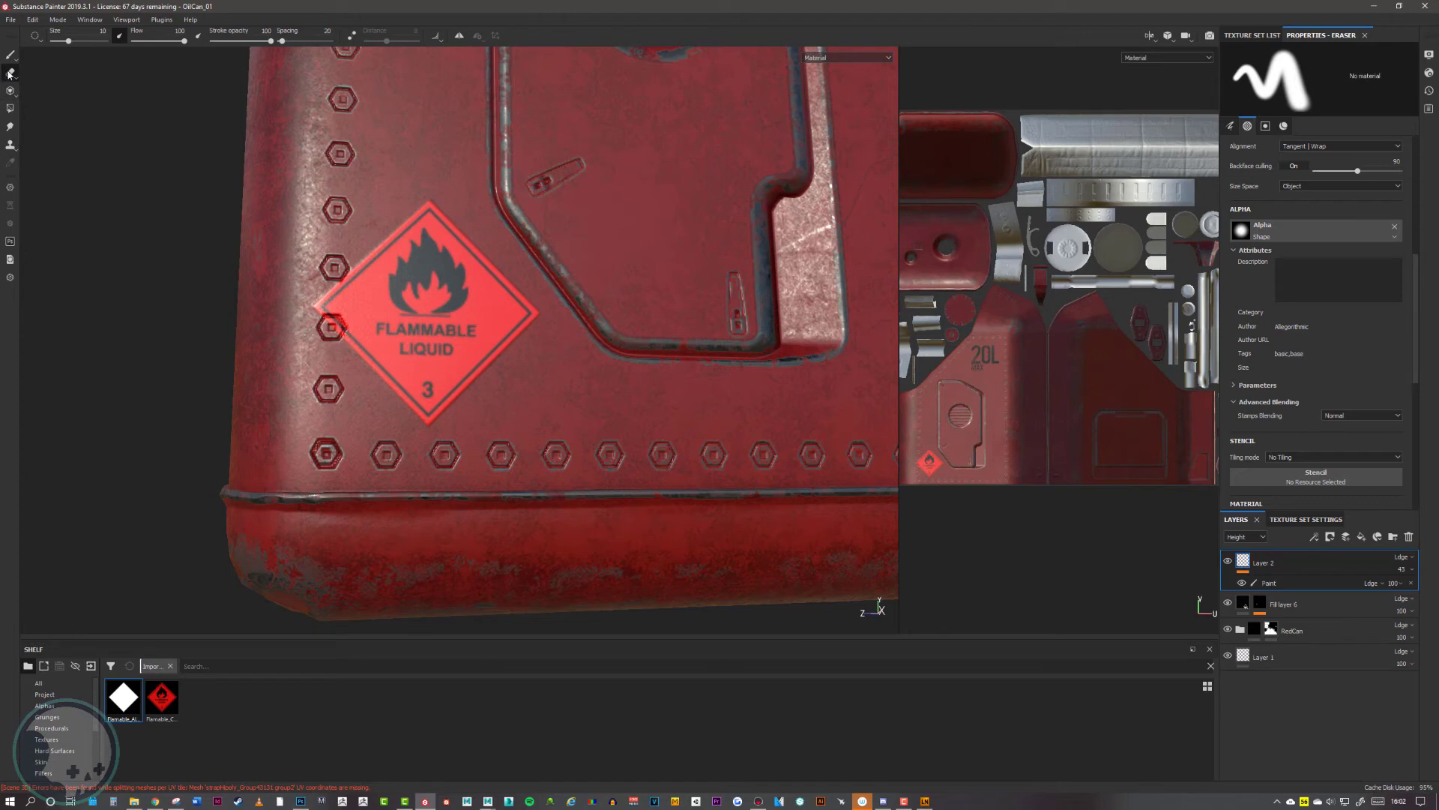
{"action": "mouse_move", "coordinate": [10, 75]}
{"action": "scroll", "coordinate": [60, 742], "scroll_direction": "down", "scroll_amount": 3}
{"action": "left_click", "coordinate": [46, 694]}
{"action": "scroll", "coordinate": [62, 714], "scroll_direction": "up", "scroll_amount": 1}
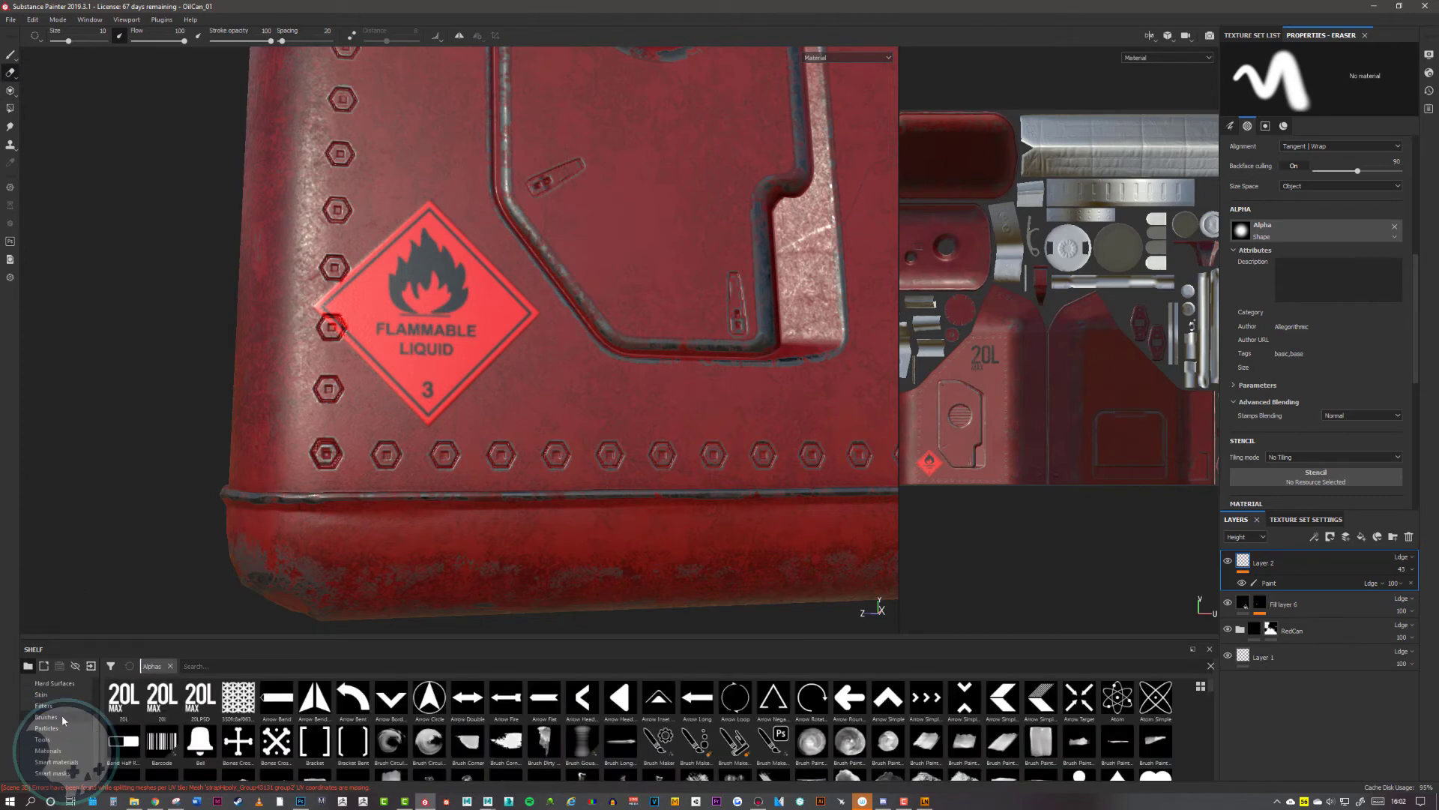
{"action": "left_click", "coordinate": [467, 742]}
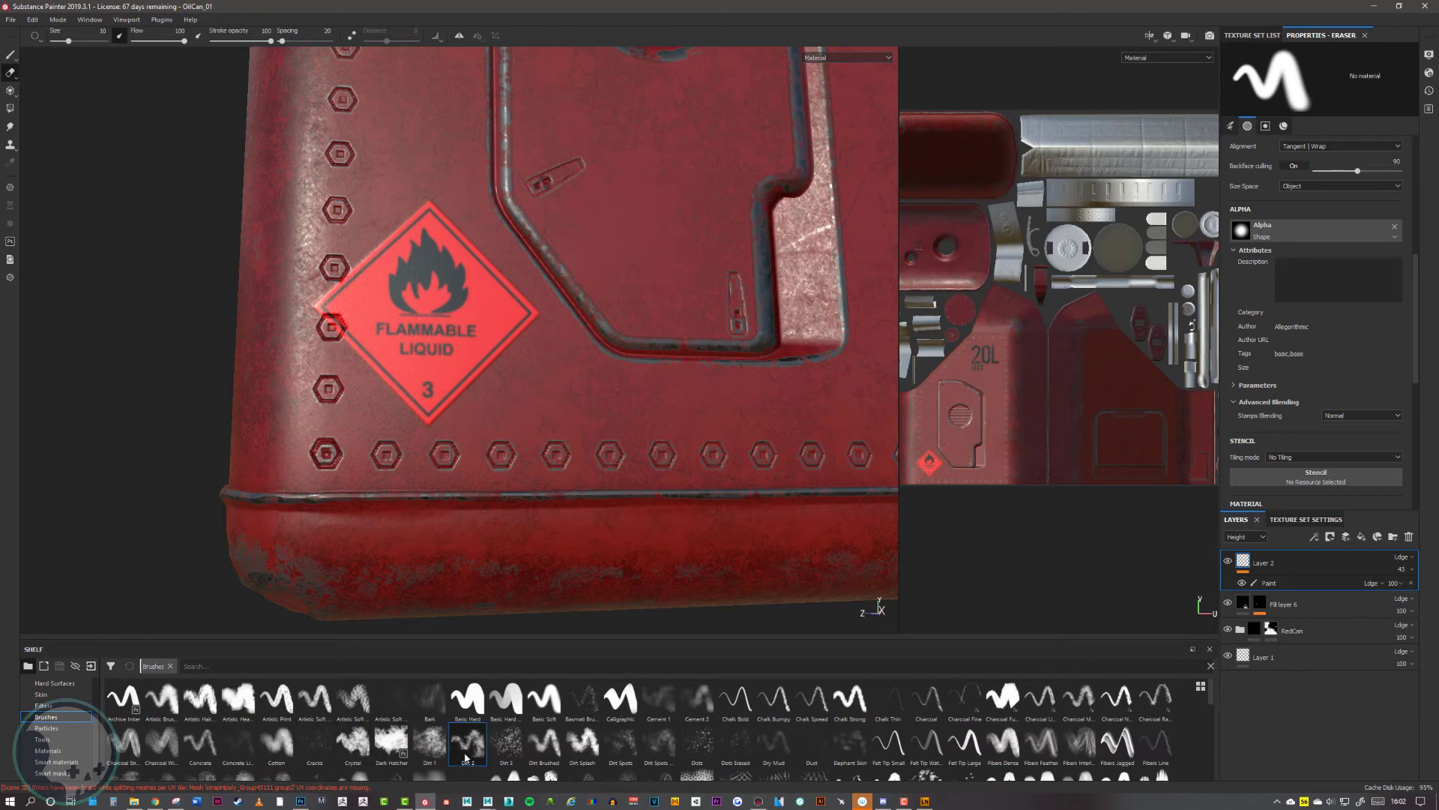
{"action": "mouse_move", "coordinate": [600, 465]}
{"action": "left_mouse_down"}
{"action": "mouse_move", "coordinate": [611, 450]}
{"action": "mouse_move", "coordinate": [550, 422]}
{"action": "left_mouse_up"}
{"action": "key", "text": "bracketleft"}
{"action": "key", "text": "bracketleft"}
{"action": "key", "text": "bracketleft"}
{"action": "key", "text": "bracketleft"}
{"action": "key", "text": "bracketleft"}
{"action": "key", "text": "bracketleft"}
{"action": "key", "text": "bracketleft"}
{"action": "key", "text": "bracketleft"}
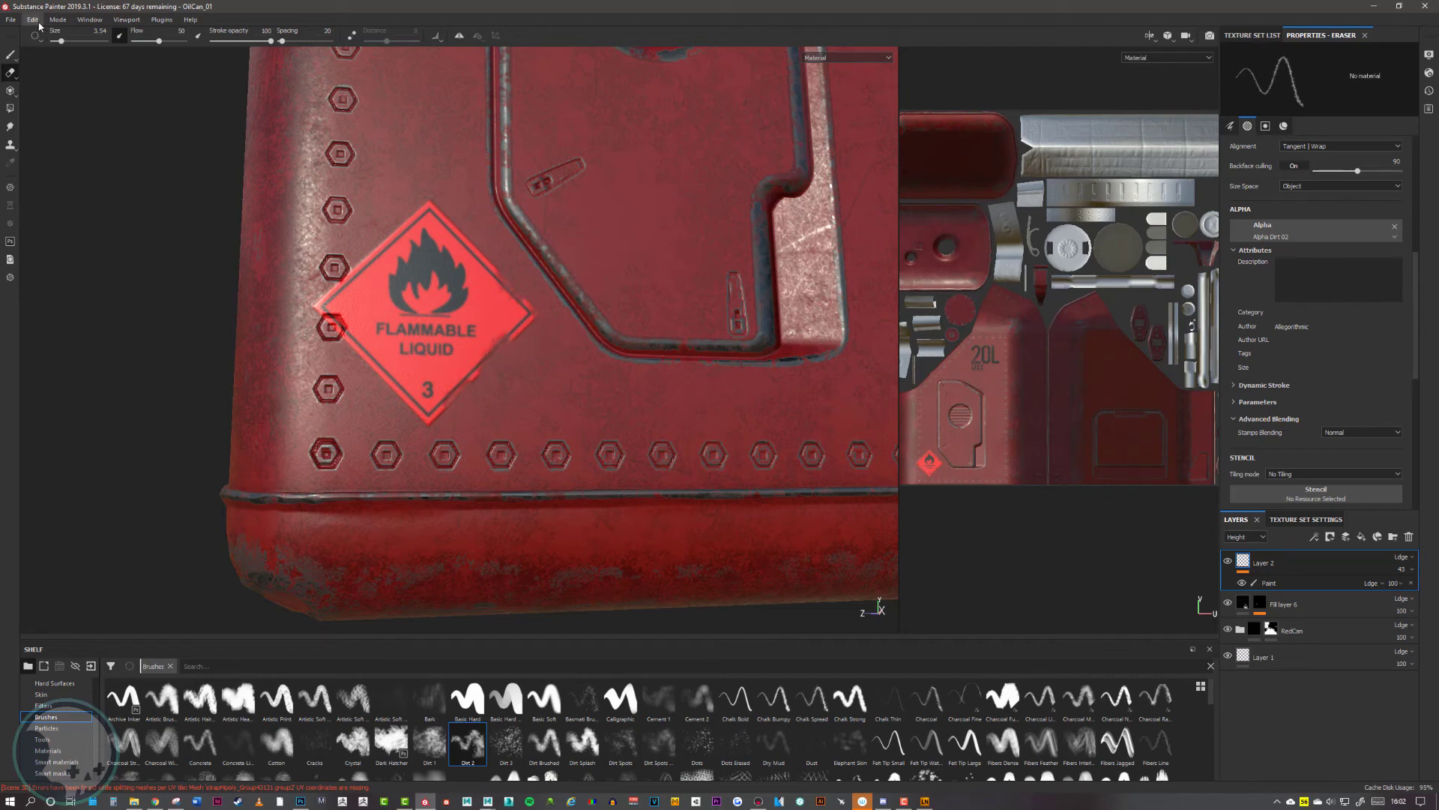
Save the project and erase small worn patches along the sign's edge facing the recessed panel
{"action": "left_click", "coordinate": [11, 20]}
{"action": "left_click", "coordinate": [33, 107]}
{"action": "left_click_drag", "start_coordinate": [537, 248], "coordinate": [405, 294], "text": "alt"}
{"action": "scroll", "coordinate": [541, 248], "scroll_direction": "up", "scroll_amount": 2}
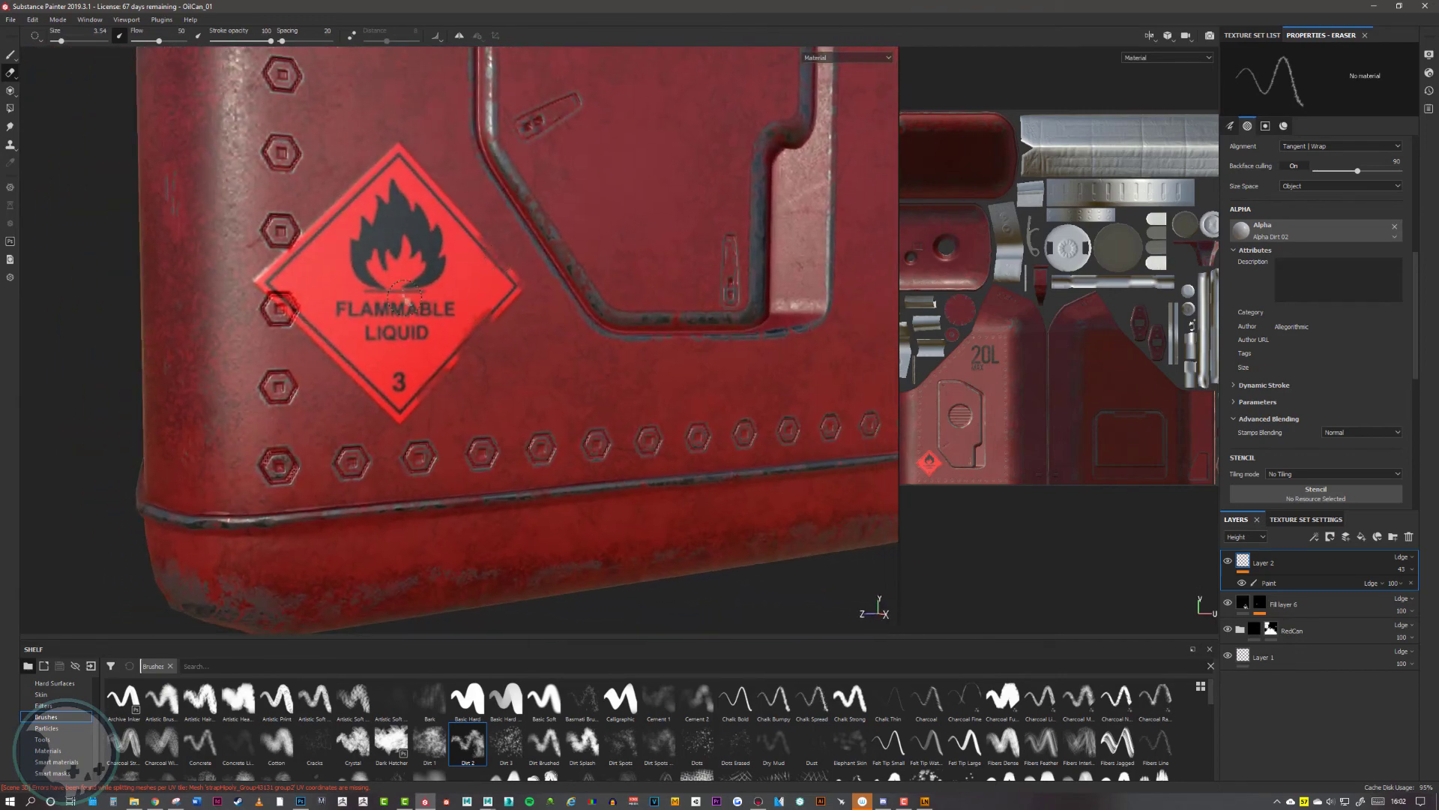
Examine the worn sign's edges and relief from several angles, with Layer 2's paint effect selected
{"action": "left_click_drag", "start_coordinate": [466, 253], "coordinate": [378, 127], "text": "alt"}
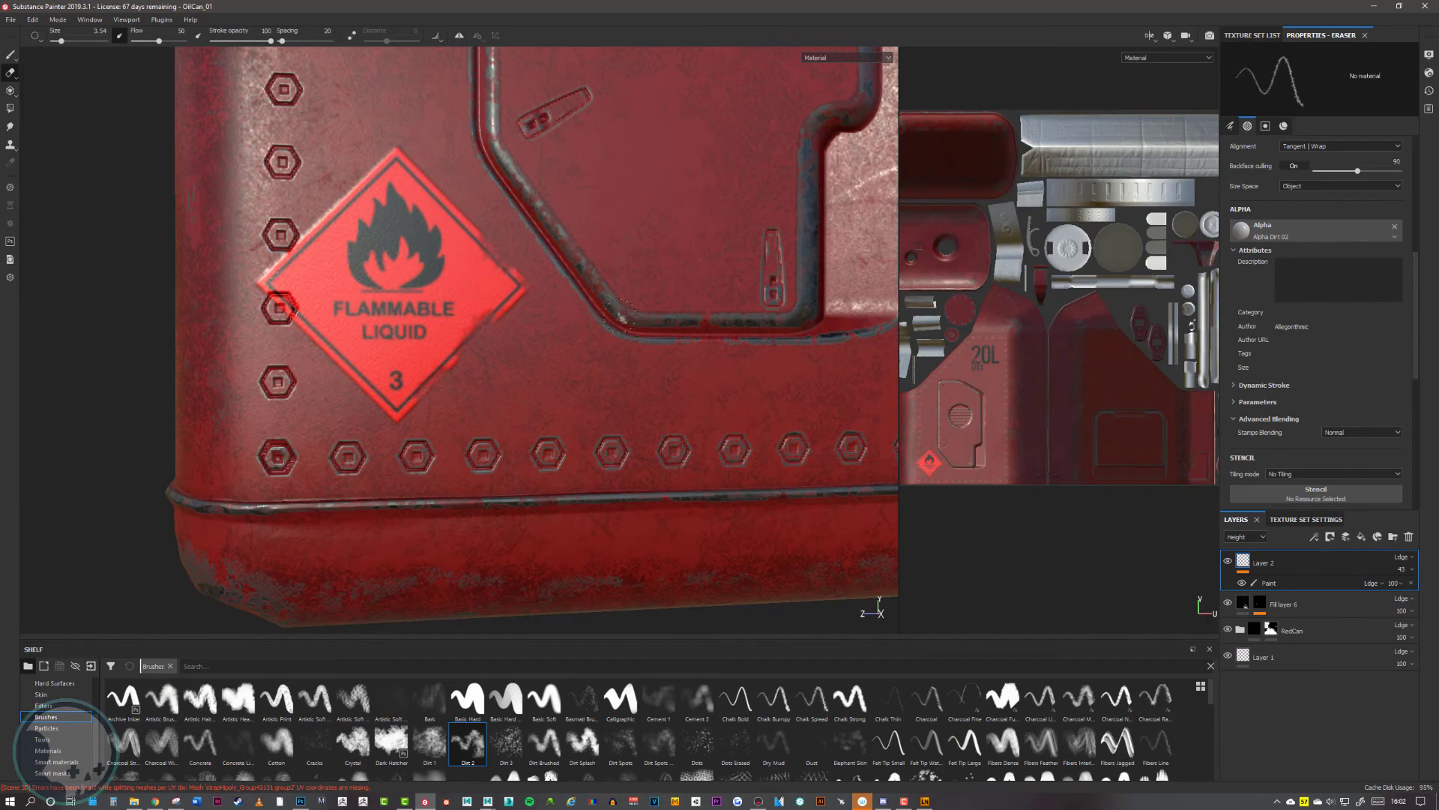
{"action": "left_click_drag", "start_coordinate": [622, 318], "coordinate": [605, 399], "text": "alt"}
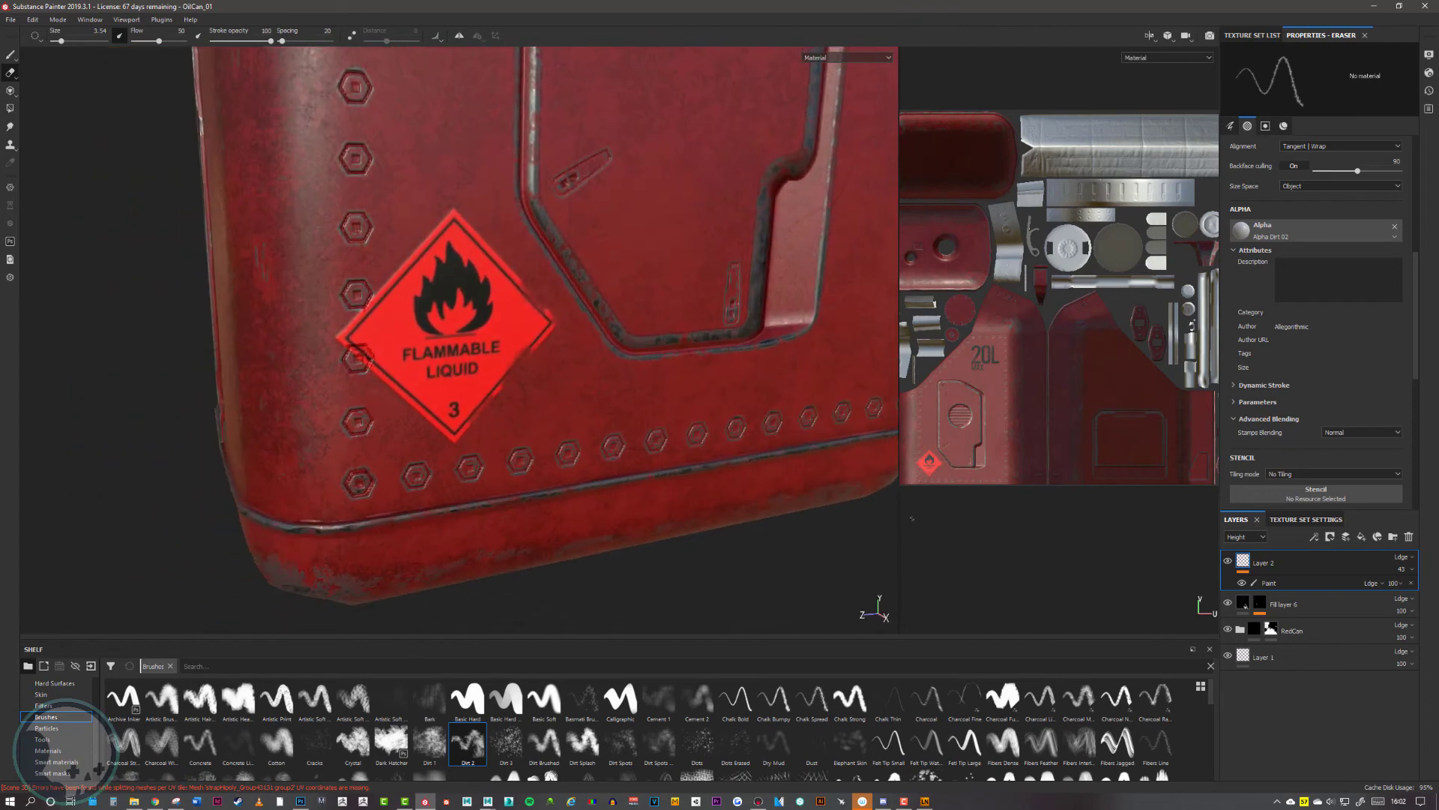
{"action": "left_click_drag", "start_coordinate": [912, 518], "coordinate": [896, 427], "text": "alt"}
{"action": "left_click", "coordinate": [1268, 584]}
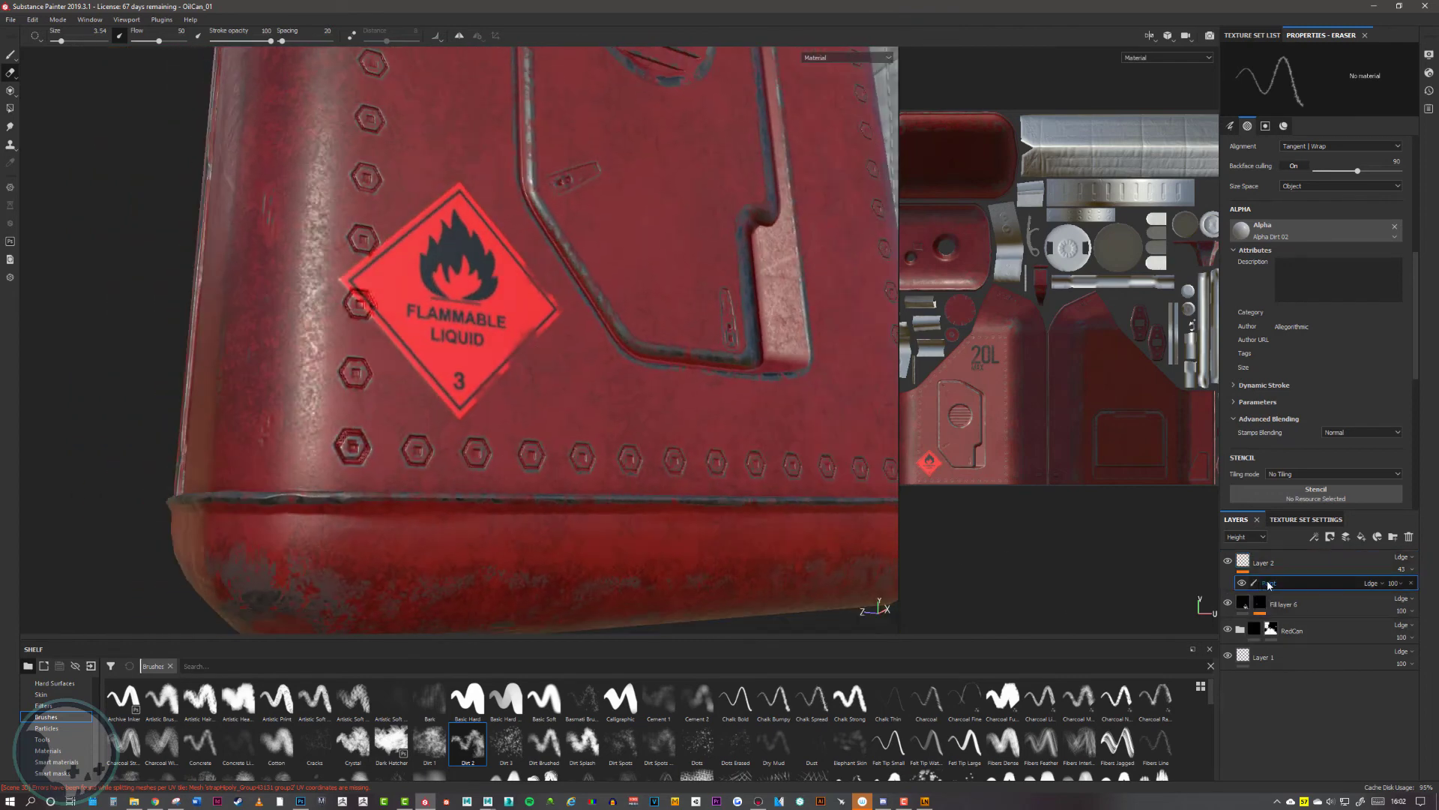
{"action": "left_click_drag", "start_coordinate": [497, 338], "coordinate": [493, 360], "text": "alt"}
{"action": "middle_click_drag", "start_coordinate": [493, 361], "coordinate": [506, 380], "text": "alt"}
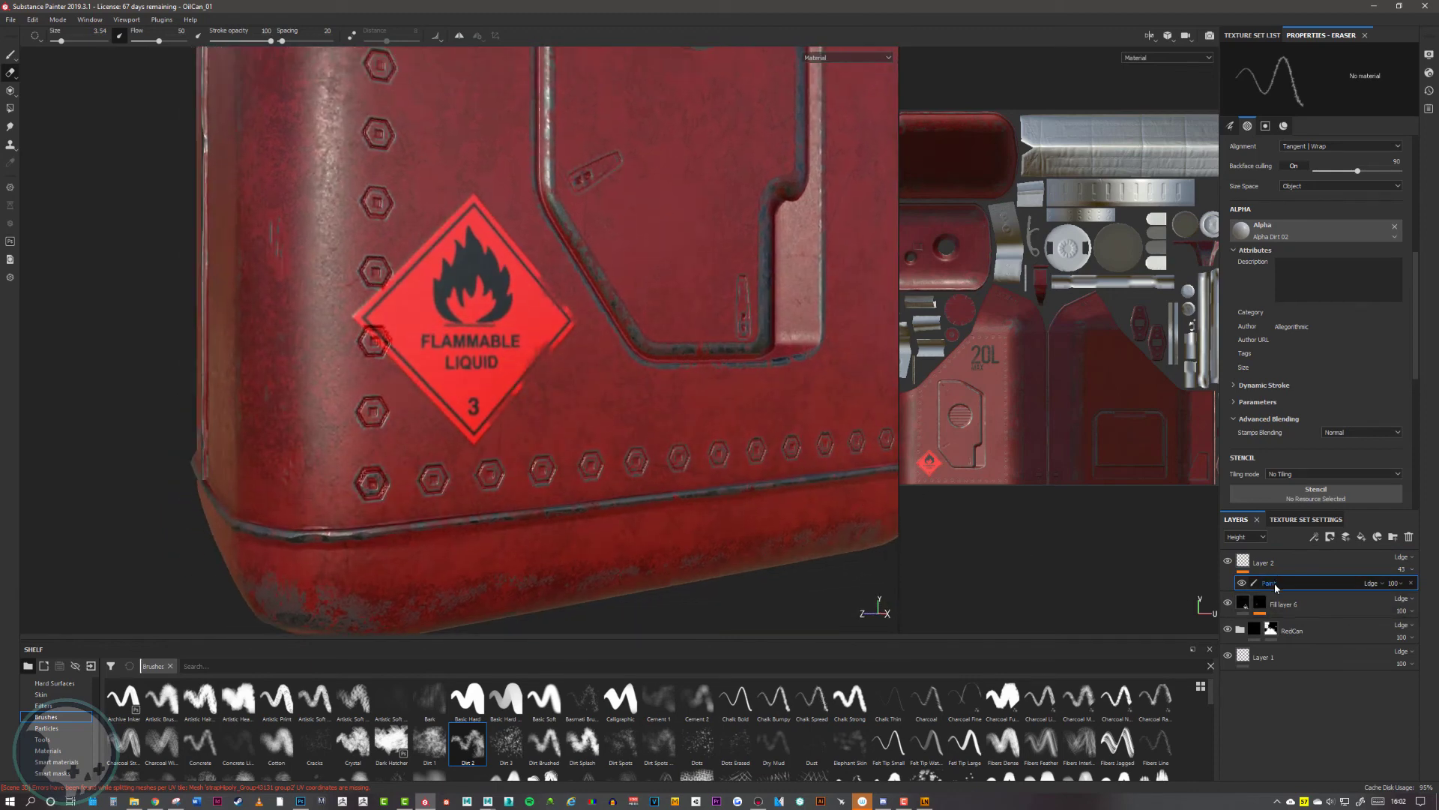
{"action": "left_click_drag", "start_coordinate": [661, 450], "coordinate": [578, 421], "text": "alt"}
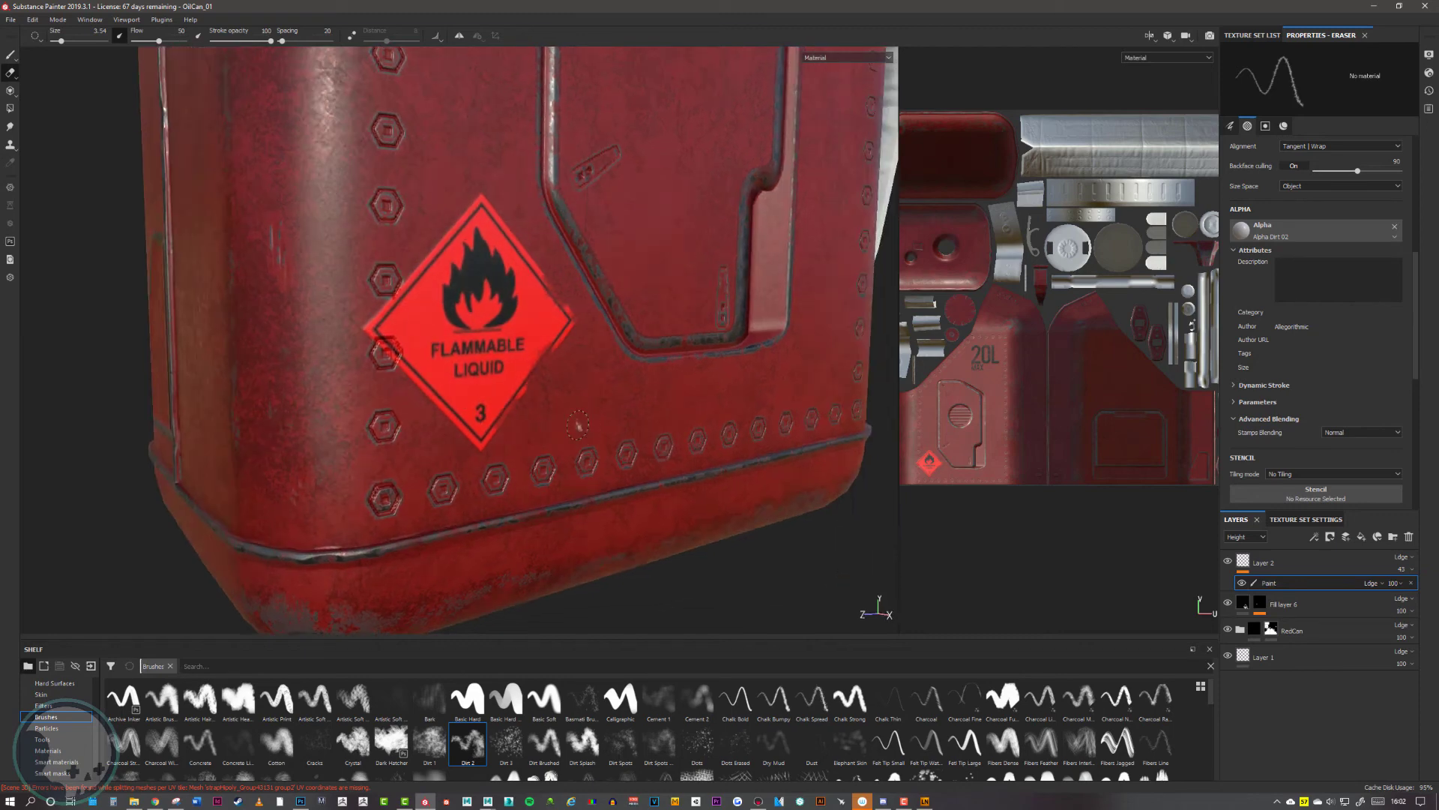
{"action": "middle_click_drag", "start_coordinate": [578, 421], "coordinate": [607, 425], "text": "alt"}
{"action": "right_click_drag", "start_coordinate": [608, 425], "coordinate": [705, 442], "text": "alt"}
{"action": "middle_click_drag", "start_coordinate": [705, 442], "coordinate": [716, 403], "text": "alt"}
{"action": "left_click_drag", "start_coordinate": [705, 399], "coordinate": [668, 398], "text": "alt"}
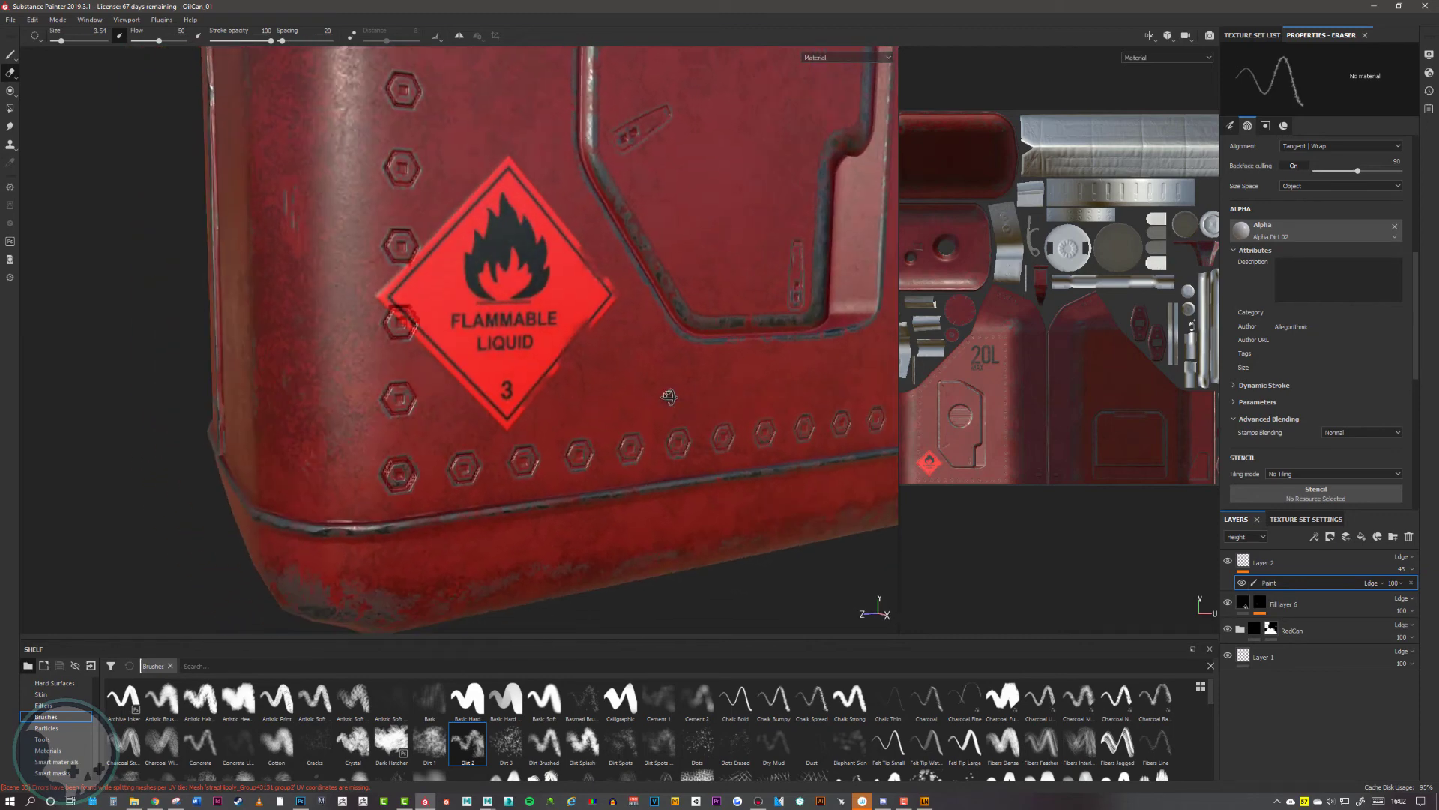
Add a black mask to Layer 2 and an anchor point above the paint effect in its content
{"action": "right_click", "coordinate": [1295, 568]}
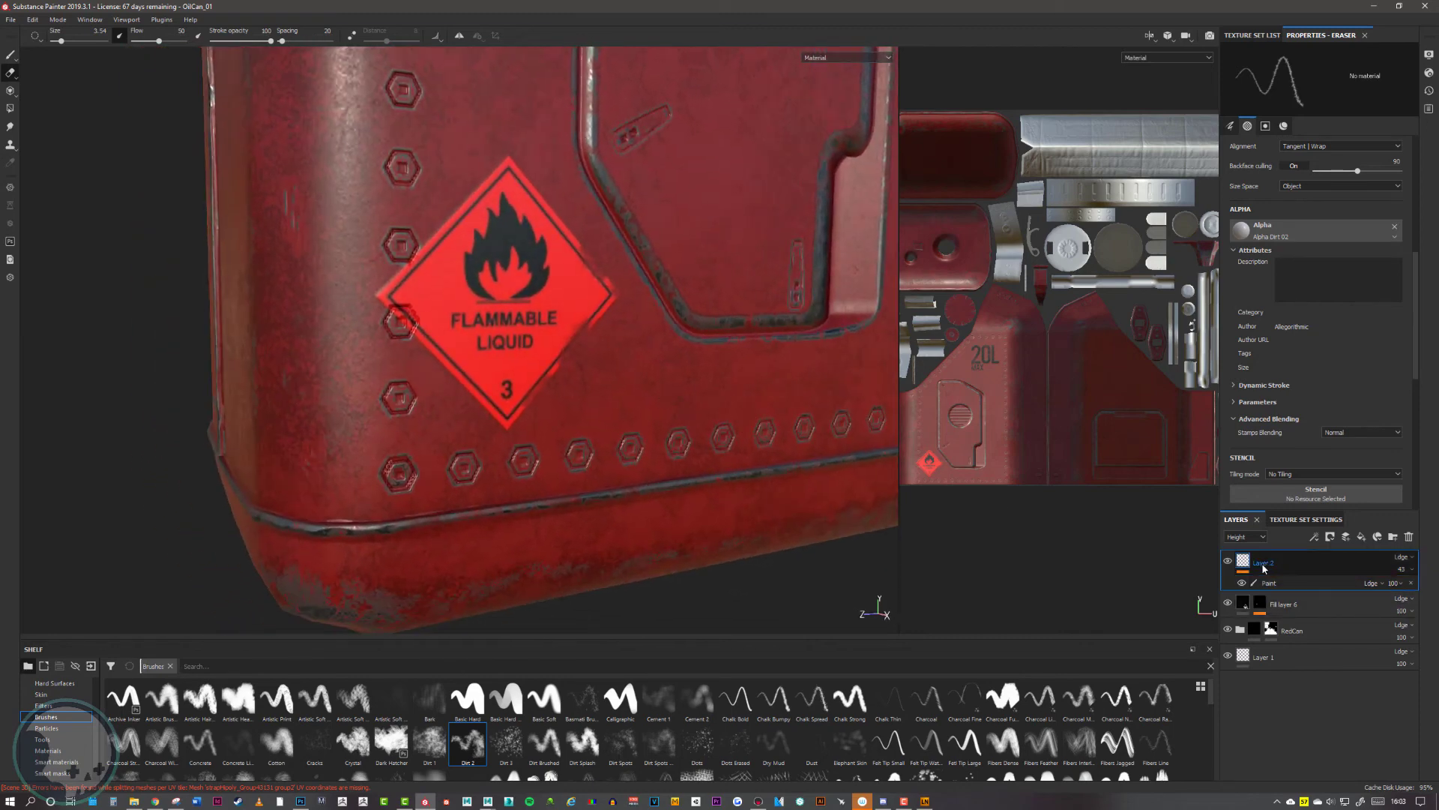
{"action": "left_click", "coordinate": [1307, 127]}
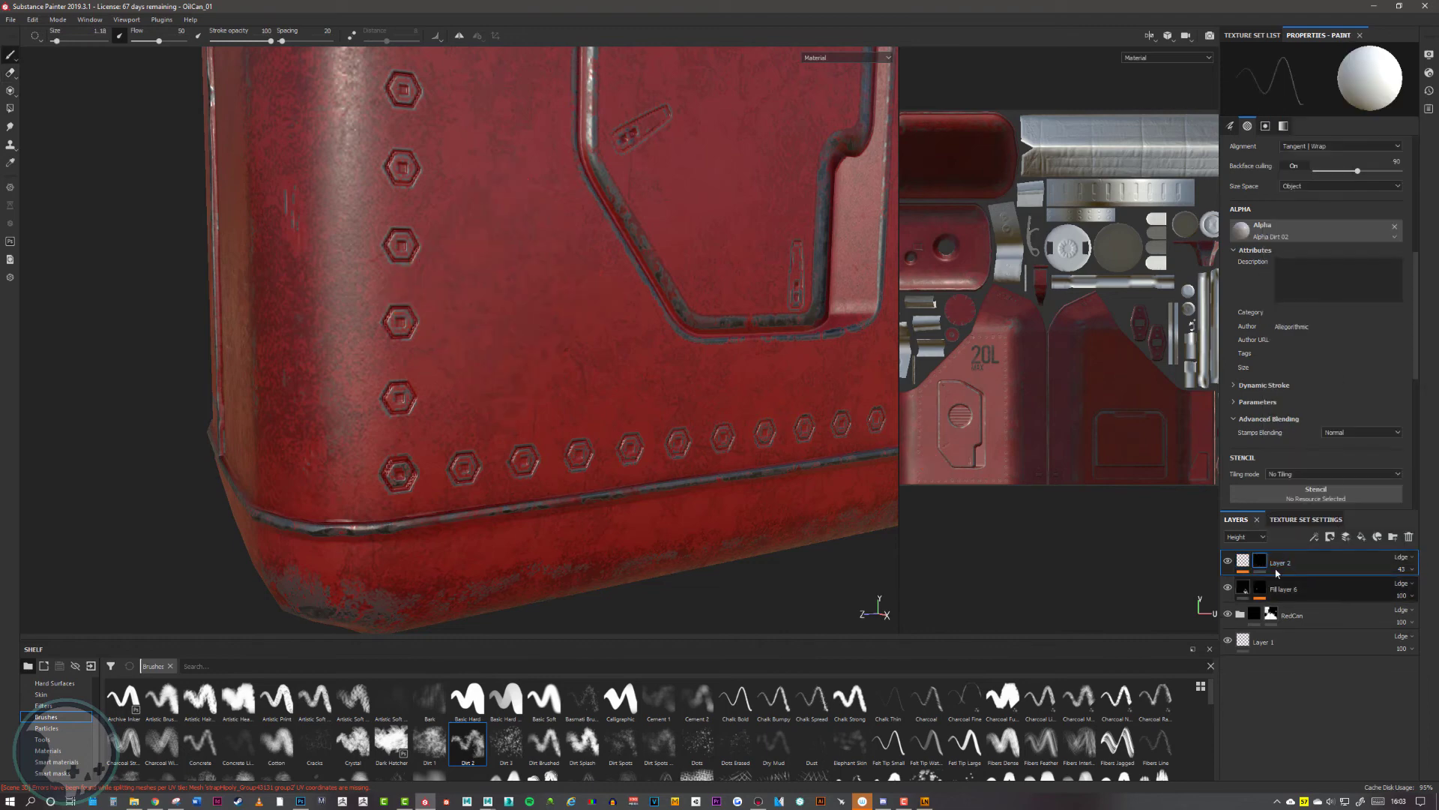
{"action": "left_click", "coordinate": [1244, 563]}
{"action": "left_click", "coordinate": [1272, 583]}
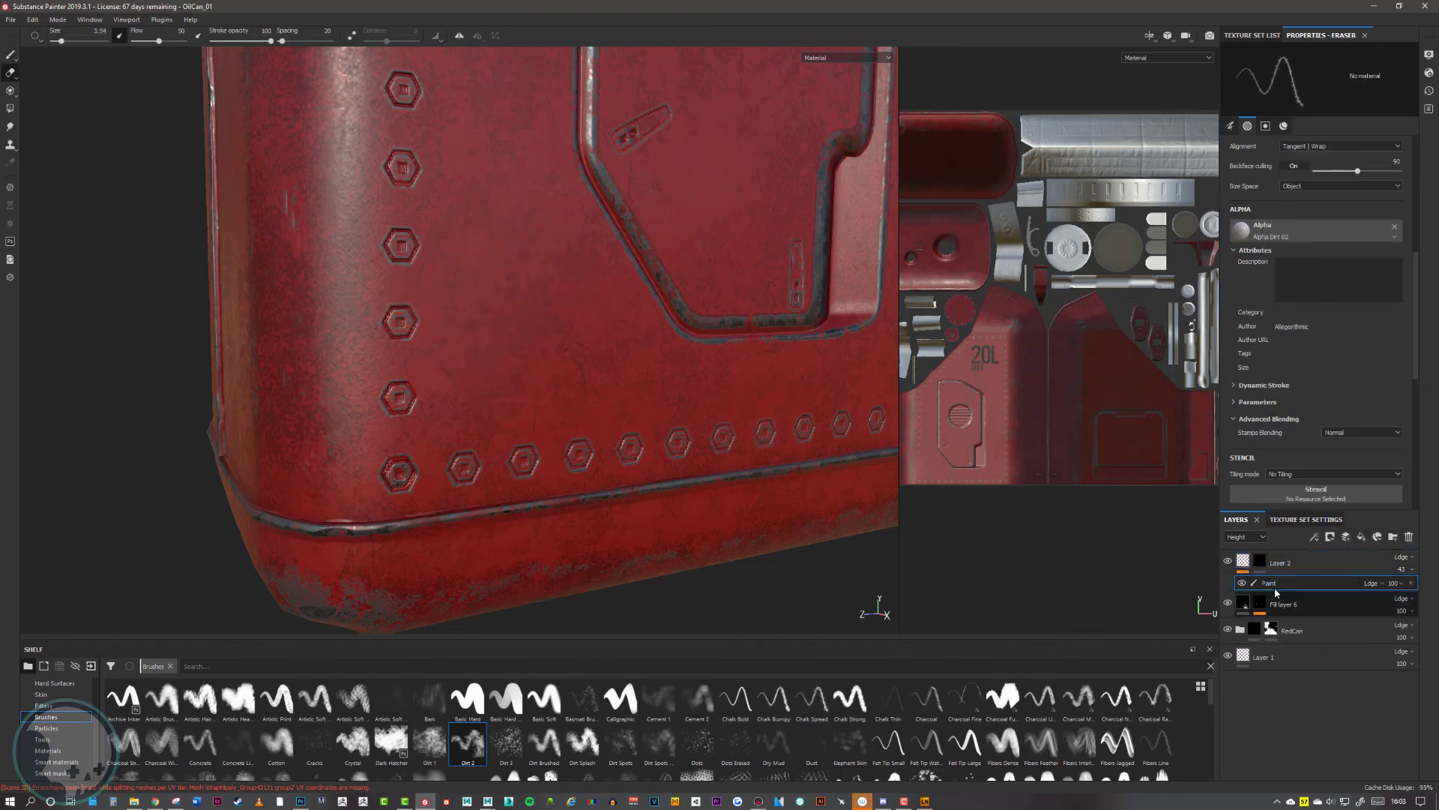
{"action": "right_click", "coordinate": [1273, 585]}
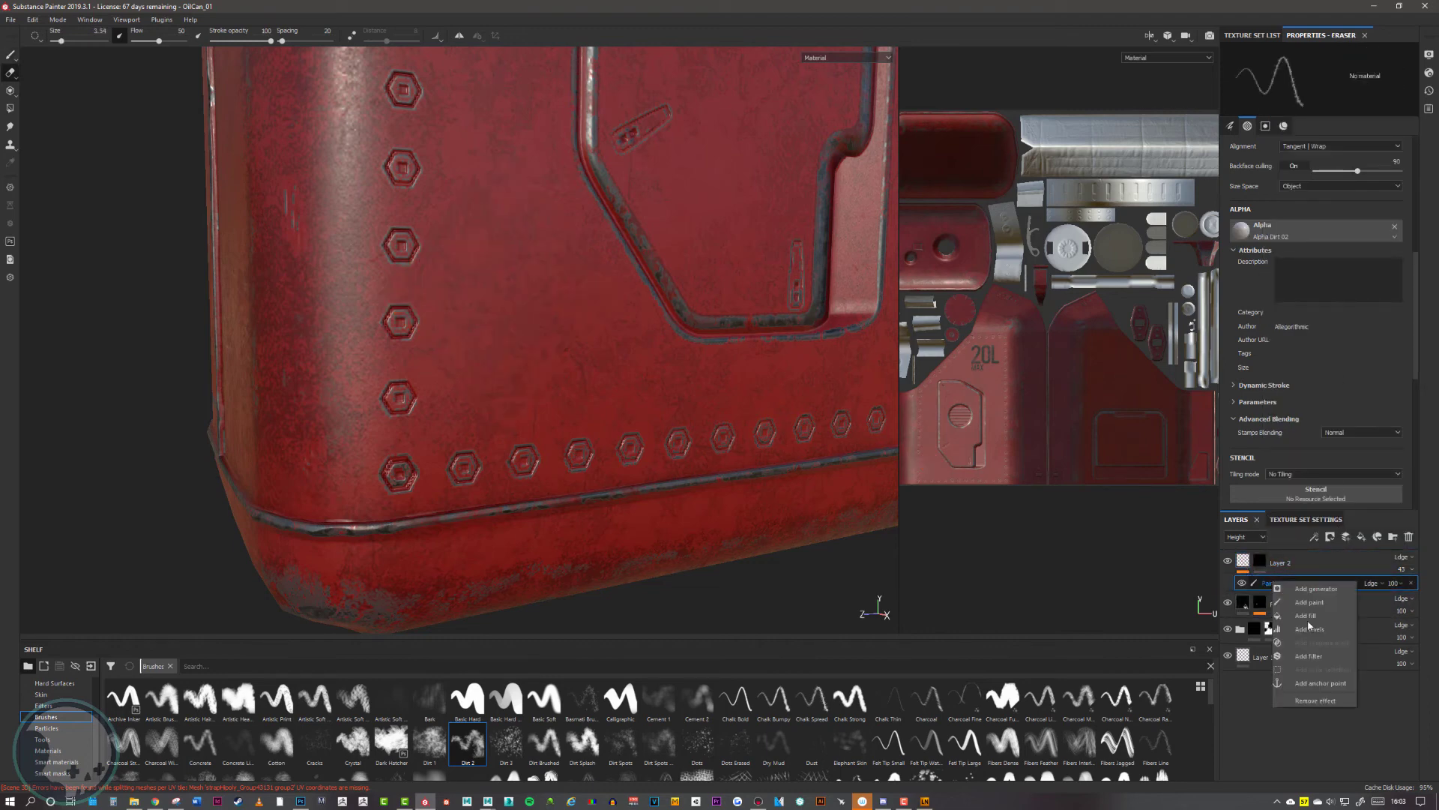
{"action": "left_click", "coordinate": [1316, 683]}
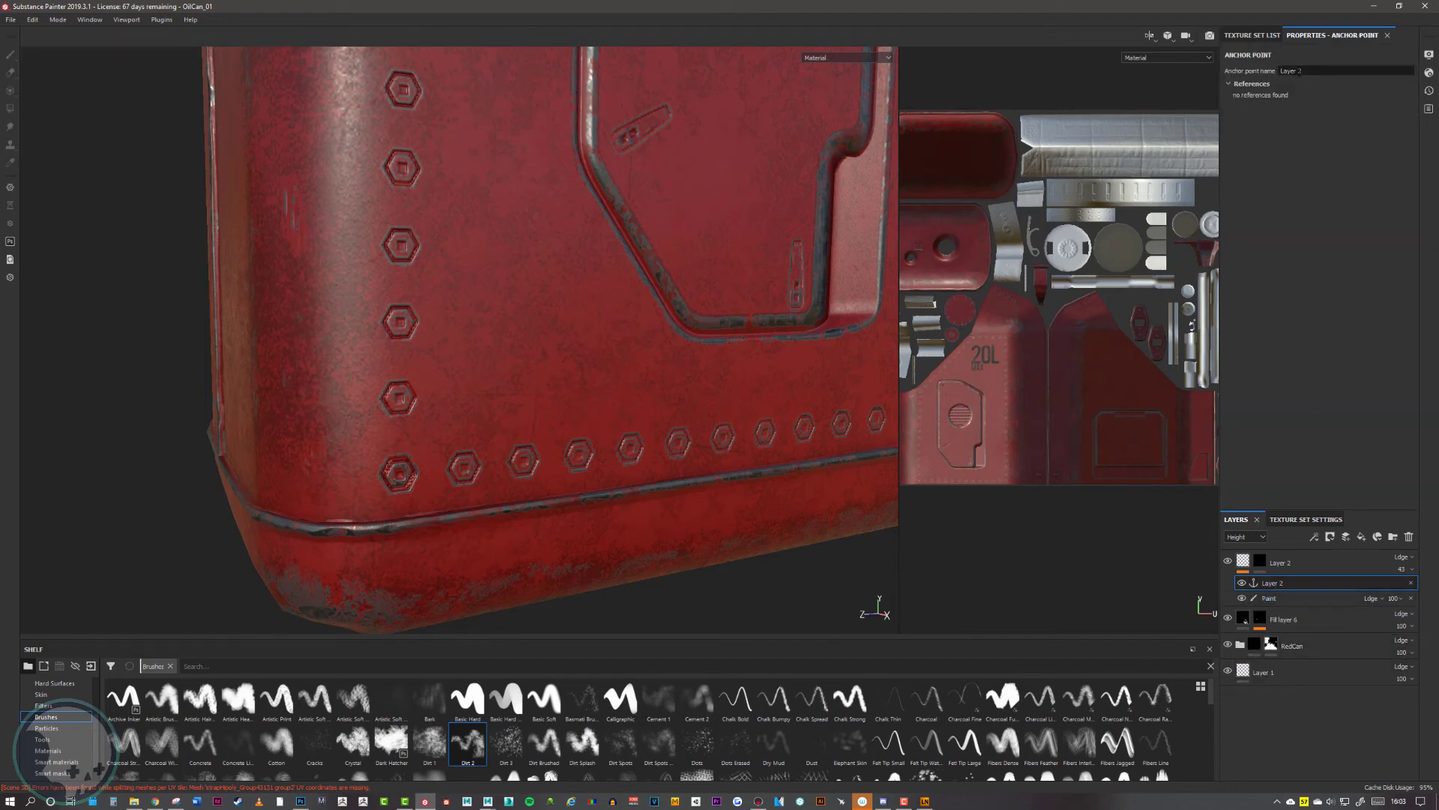
{"action": "left_click", "coordinate": [1278, 597]}
{"action": "double_click", "coordinate": [1275, 583]}
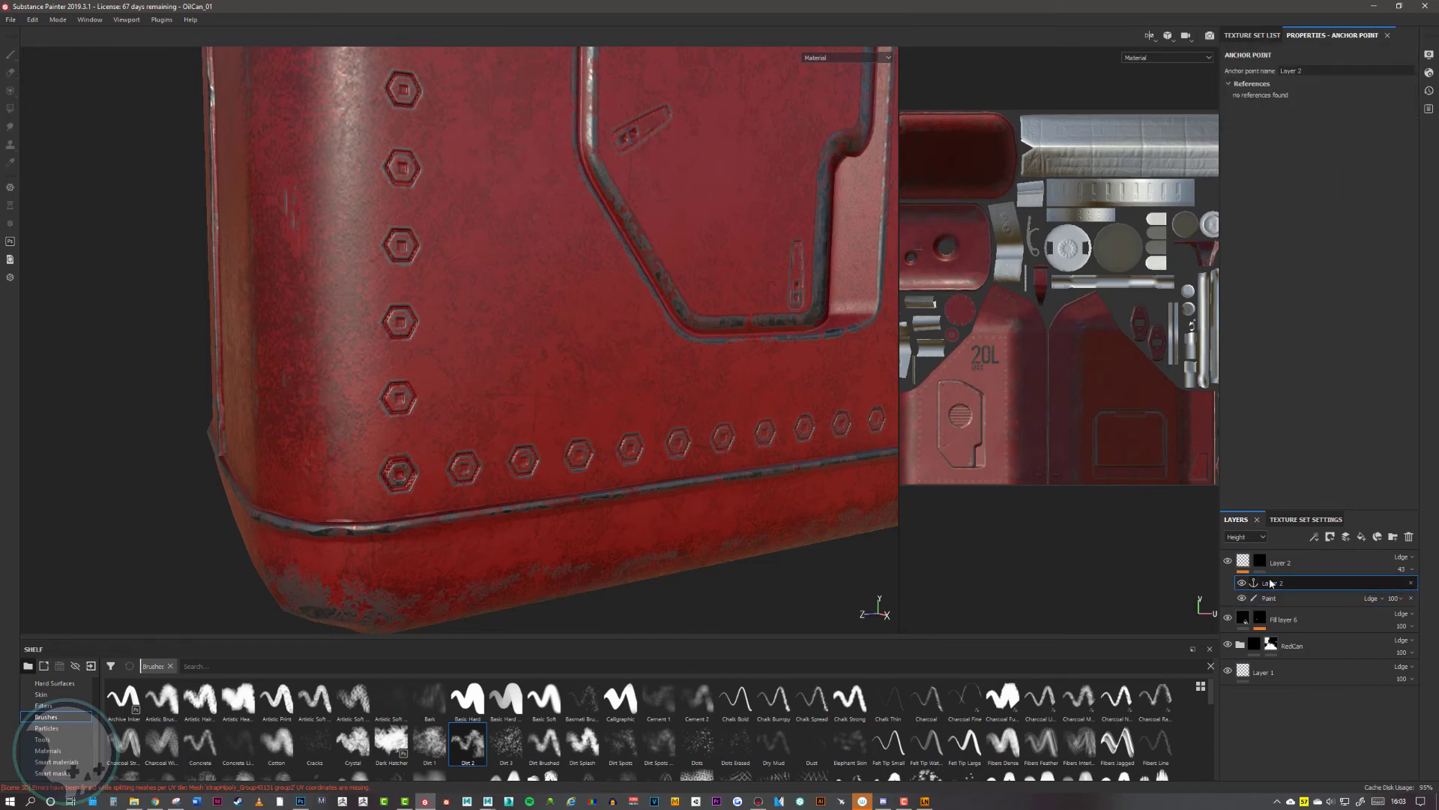
Add a fill to Layer 2's mask driven by the Layer 2 anchor point, using the Base Color channel with Extract alpha
{"action": "left_click", "coordinate": [1261, 567]}
{"action": "right_click", "coordinate": [1261, 567]}
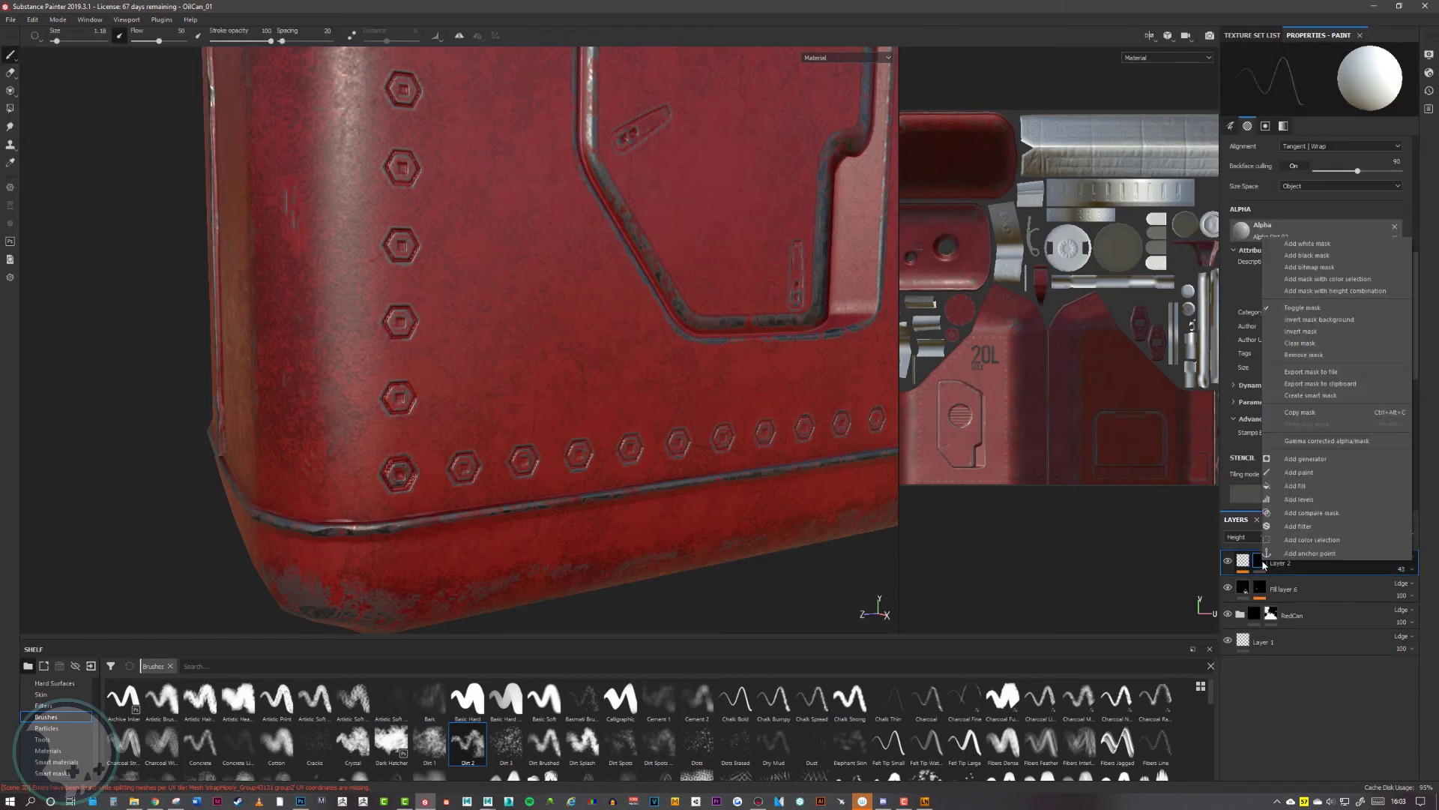
{"action": "left_click", "coordinate": [1318, 487]}
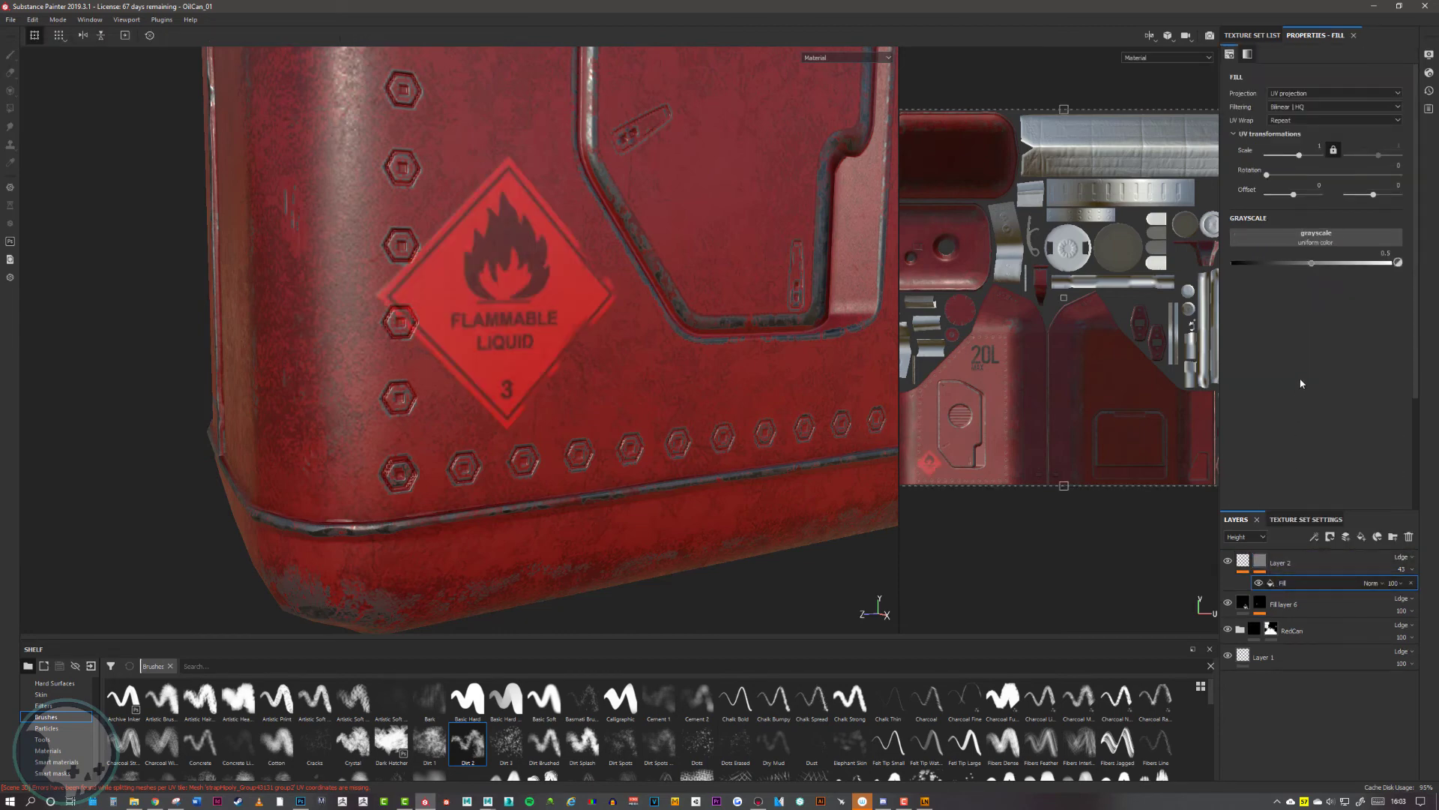
{"action": "left_click", "coordinate": [1312, 241]}
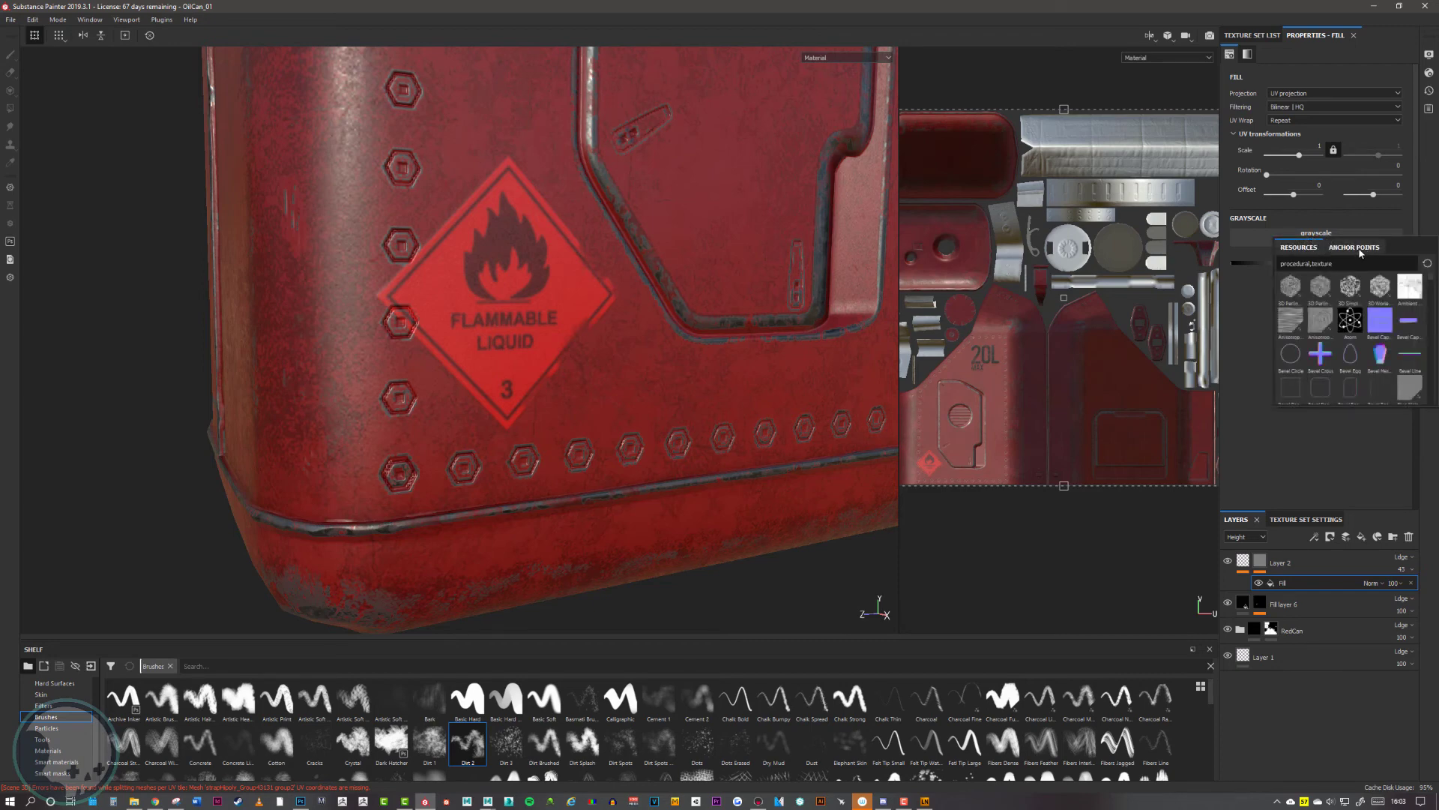
{"action": "left_click", "coordinate": [1356, 247]}
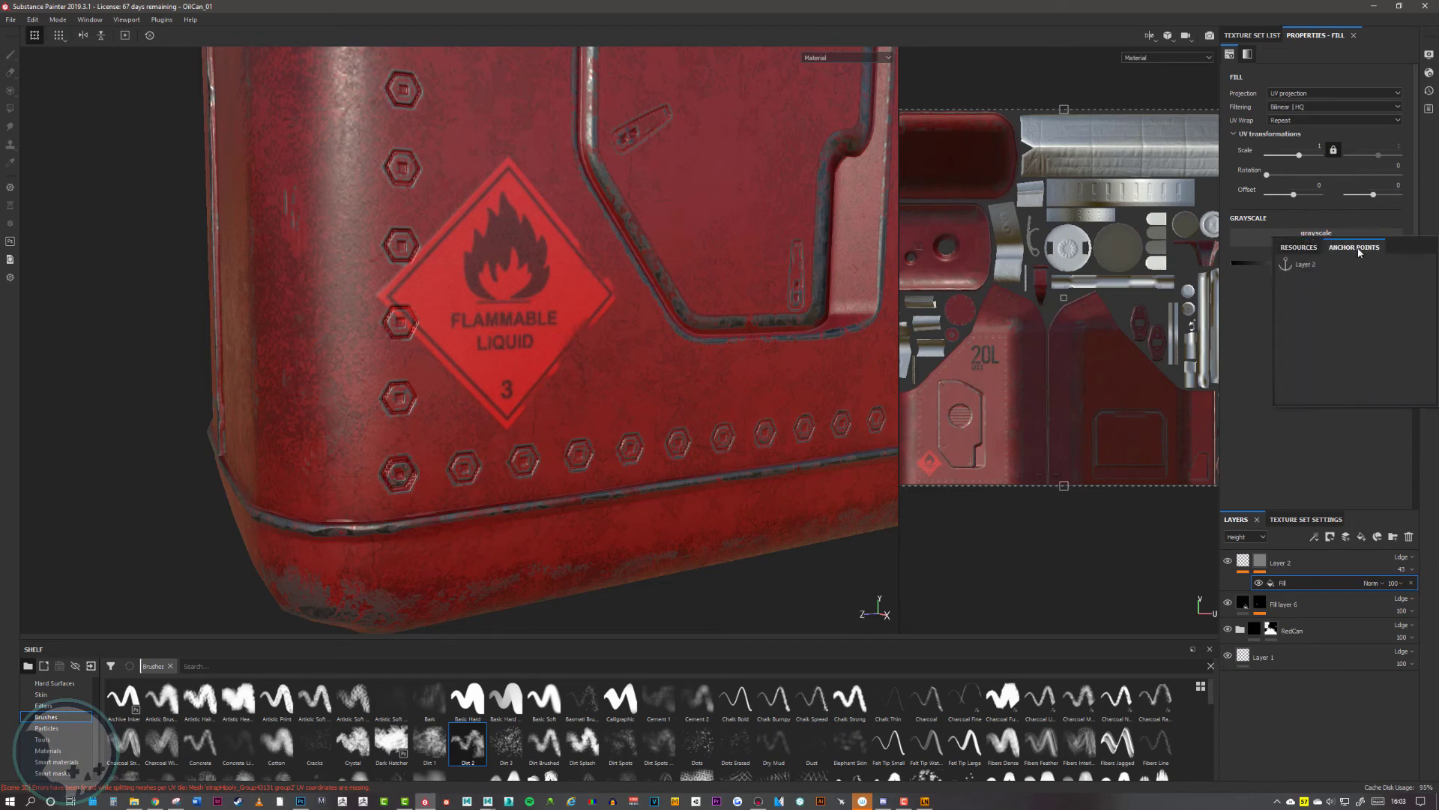
{"action": "left_click", "coordinate": [1306, 265]}
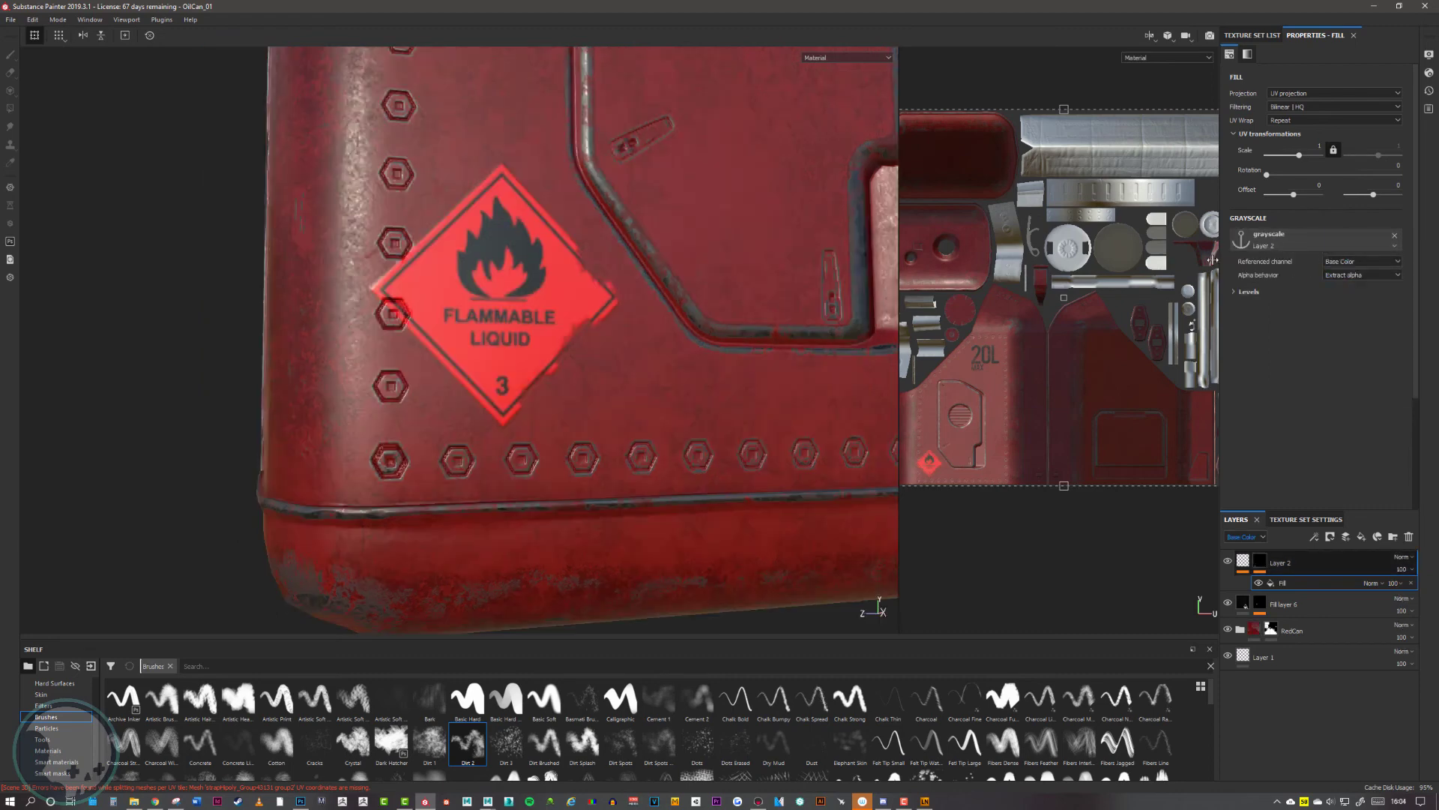
{"action": "scroll", "coordinate": [553, 295], "scroll_direction": "up", "scroll_amount": 2}
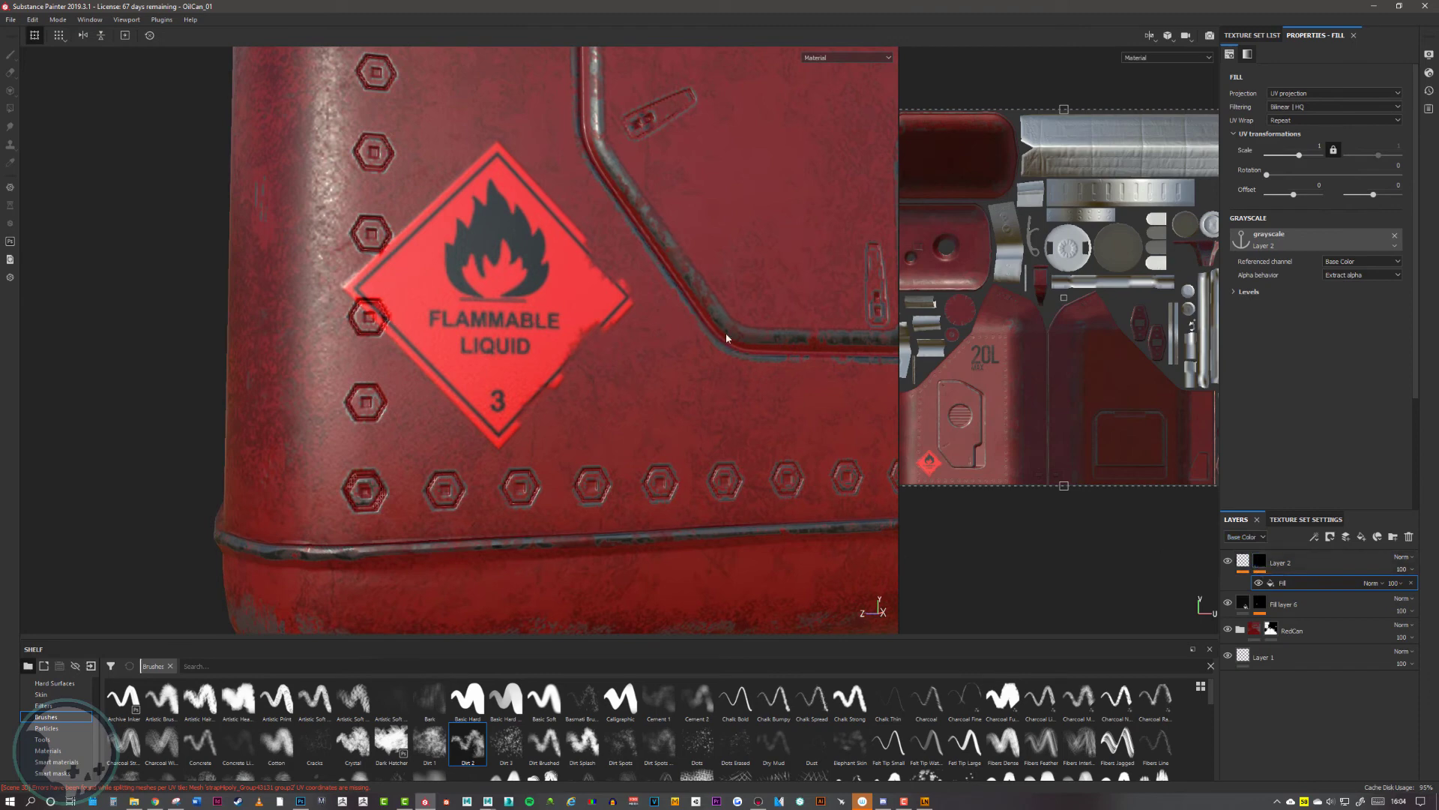
Add a fill effect above the anchor point in Layer 2's content
{"action": "left_click", "coordinate": [1243, 560]}
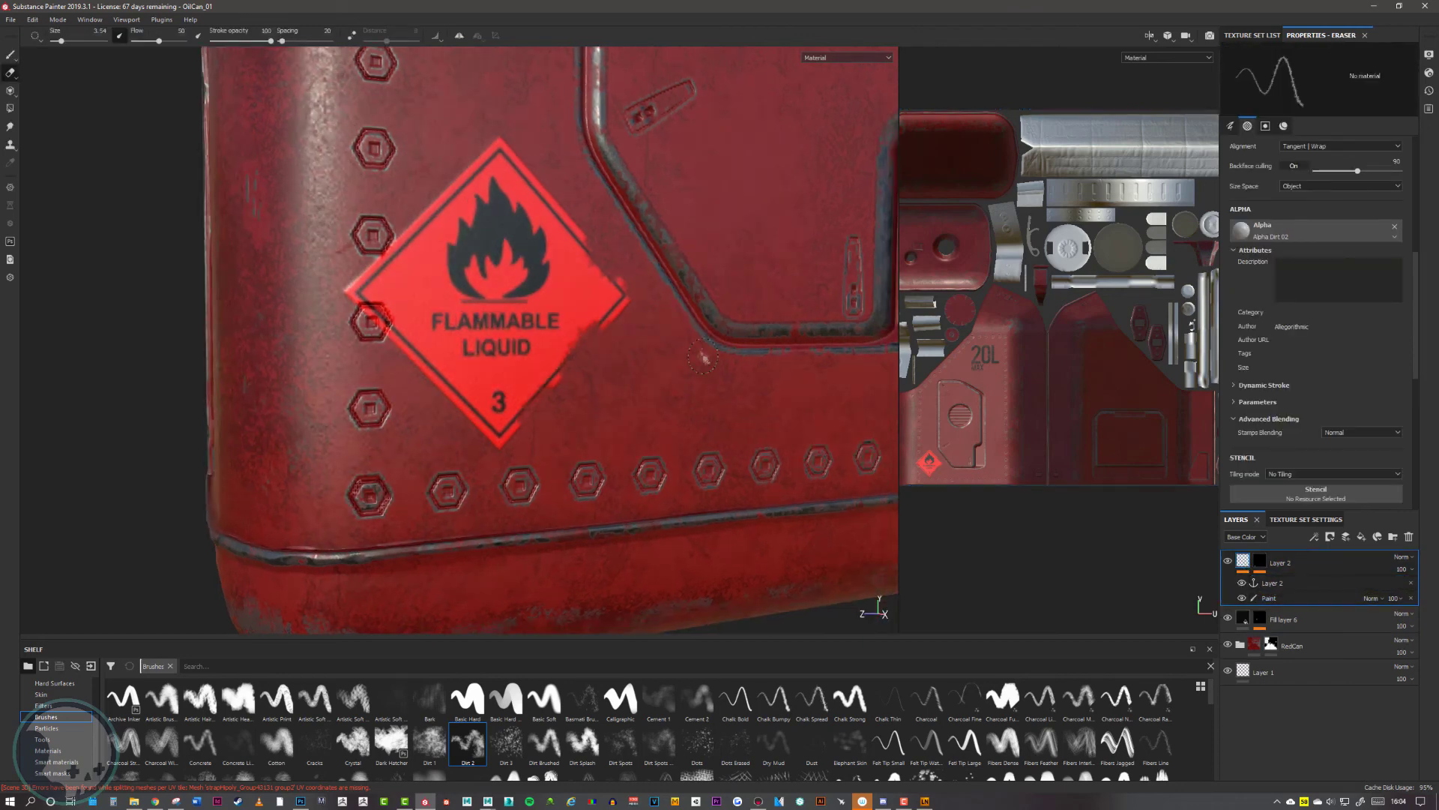
{"action": "double_click", "coordinate": [1275, 584]}
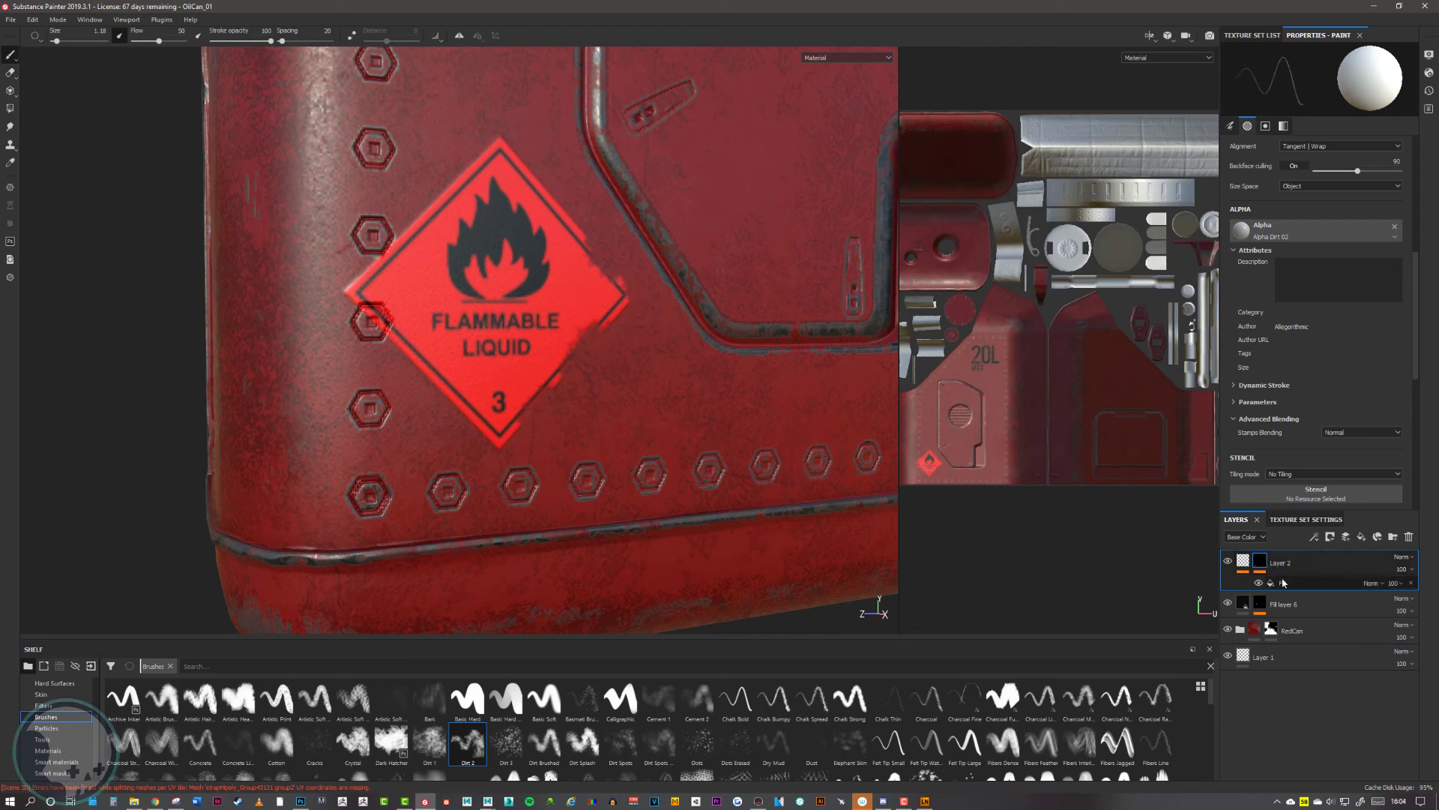
{"action": "left_click", "coordinate": [1278, 585]}
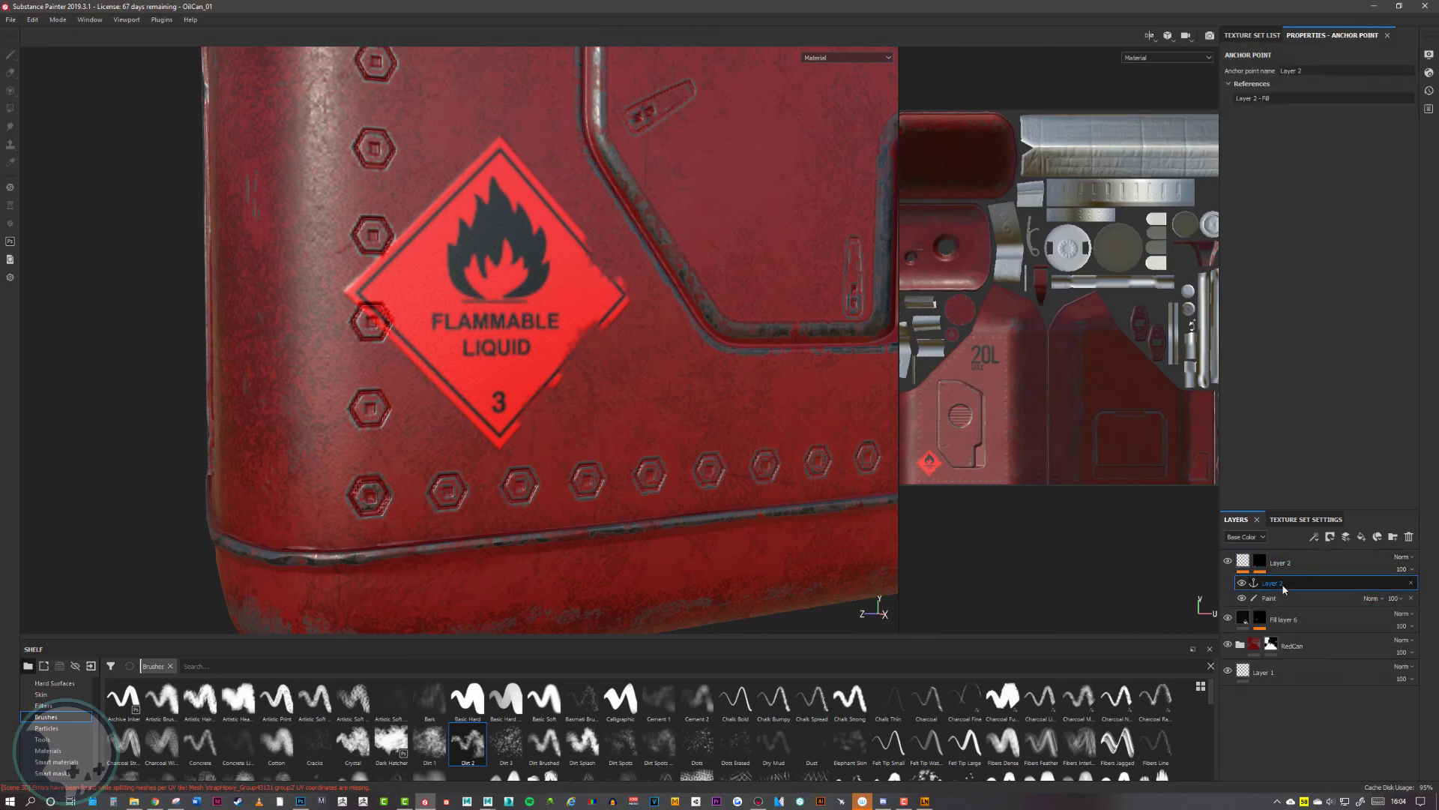
{"action": "right_click", "coordinate": [1284, 589]}
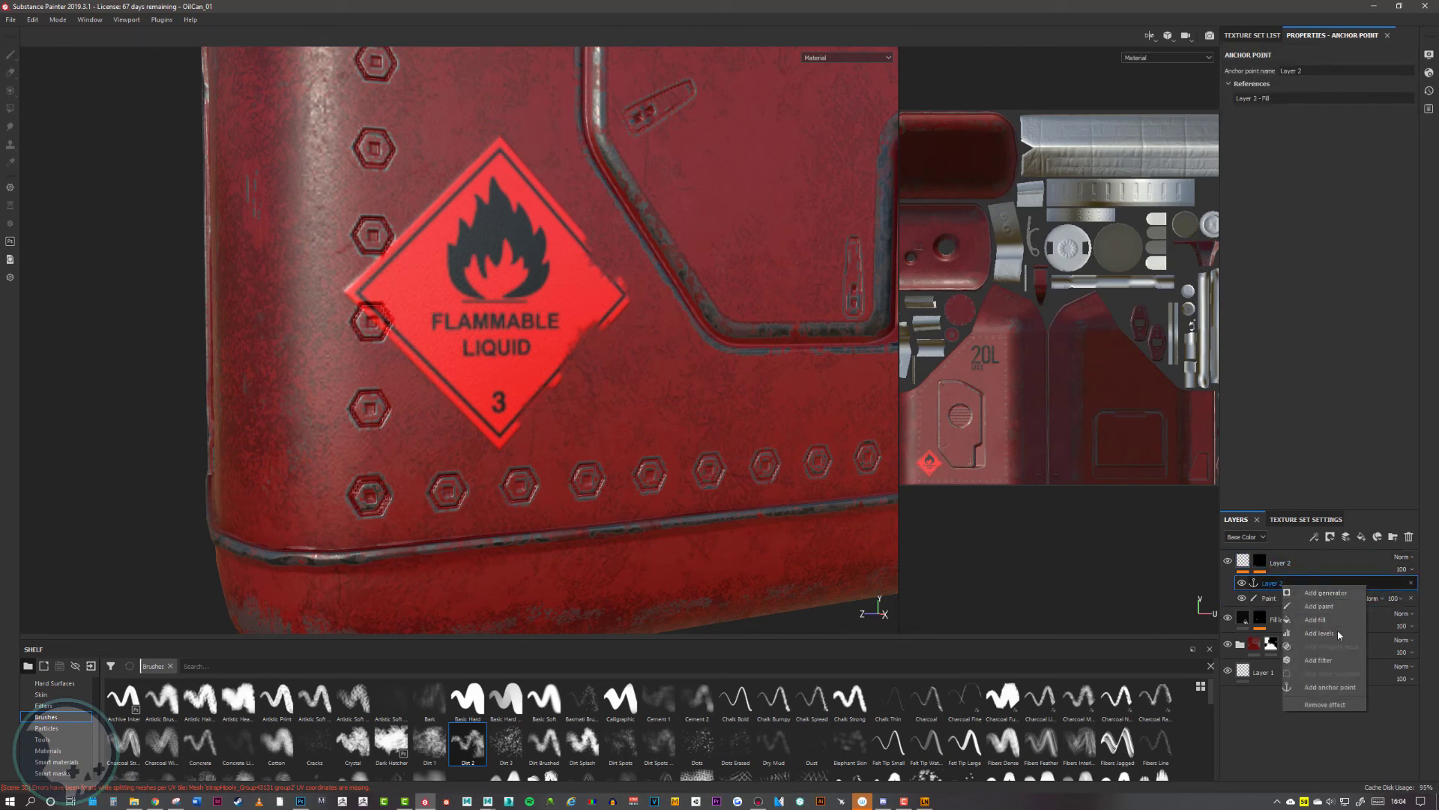
{"action": "left_click", "coordinate": [1318, 619]}
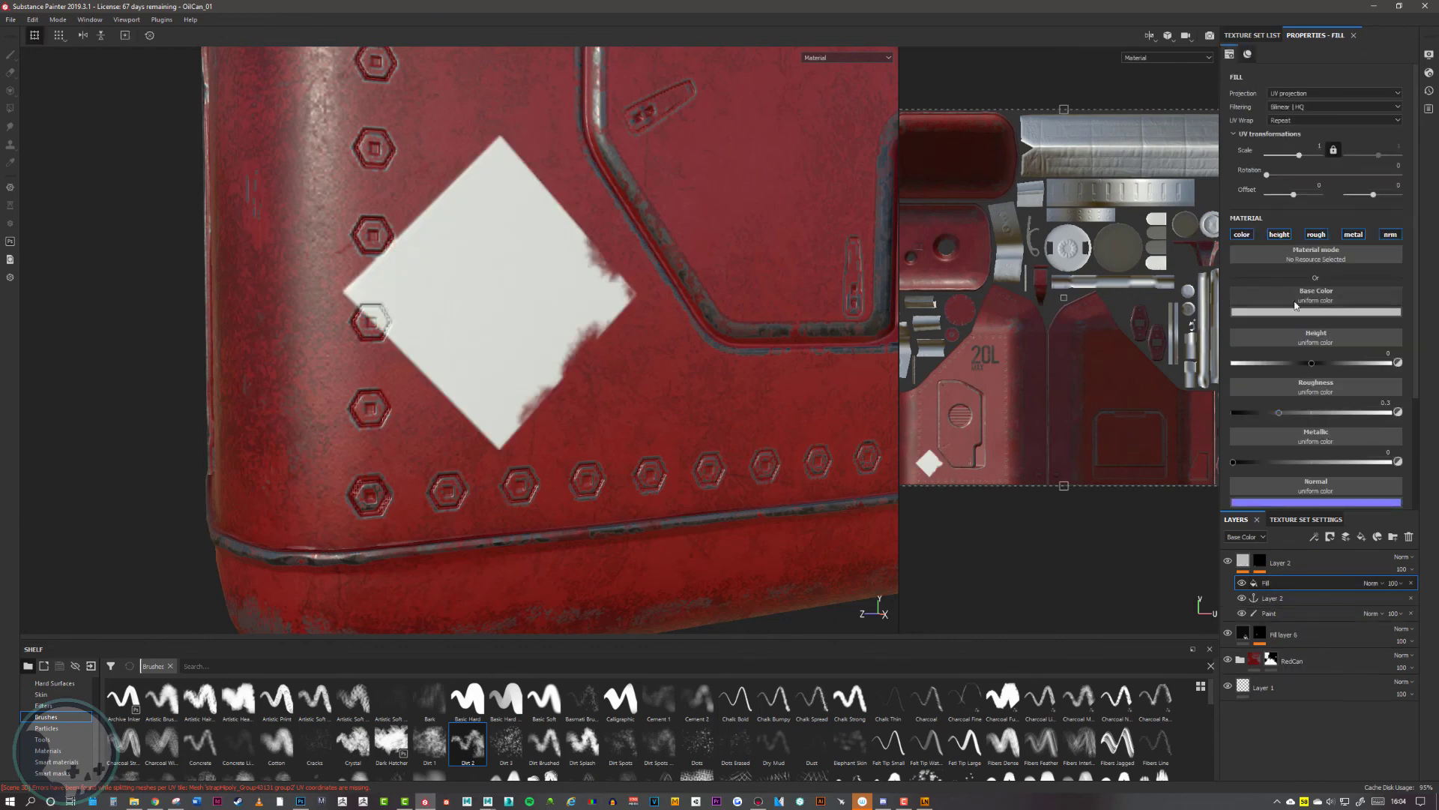
Restrict the new fill effect in Layer 2's content to the roughness channel only
{"action": "left_click", "coordinate": [1279, 236]}
{"action": "left_click", "coordinate": [1241, 236]}
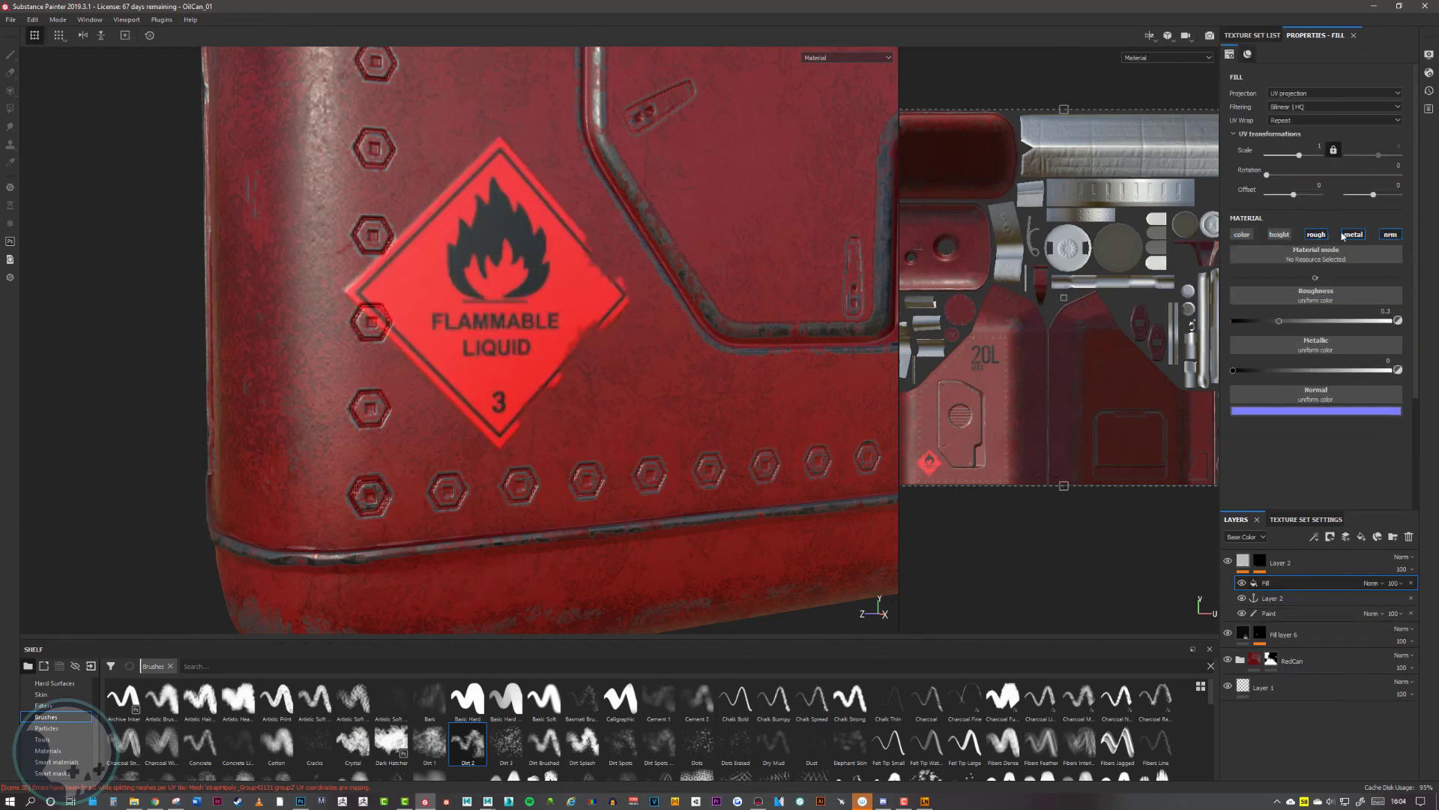
{"action": "left_click", "coordinate": [1352, 237]}
{"action": "left_click", "coordinate": [1390, 237]}
Assign Grunge Dirt Large to the fill's roughness and set its UV scale to about -19
{"action": "left_click", "coordinate": [1313, 295]}
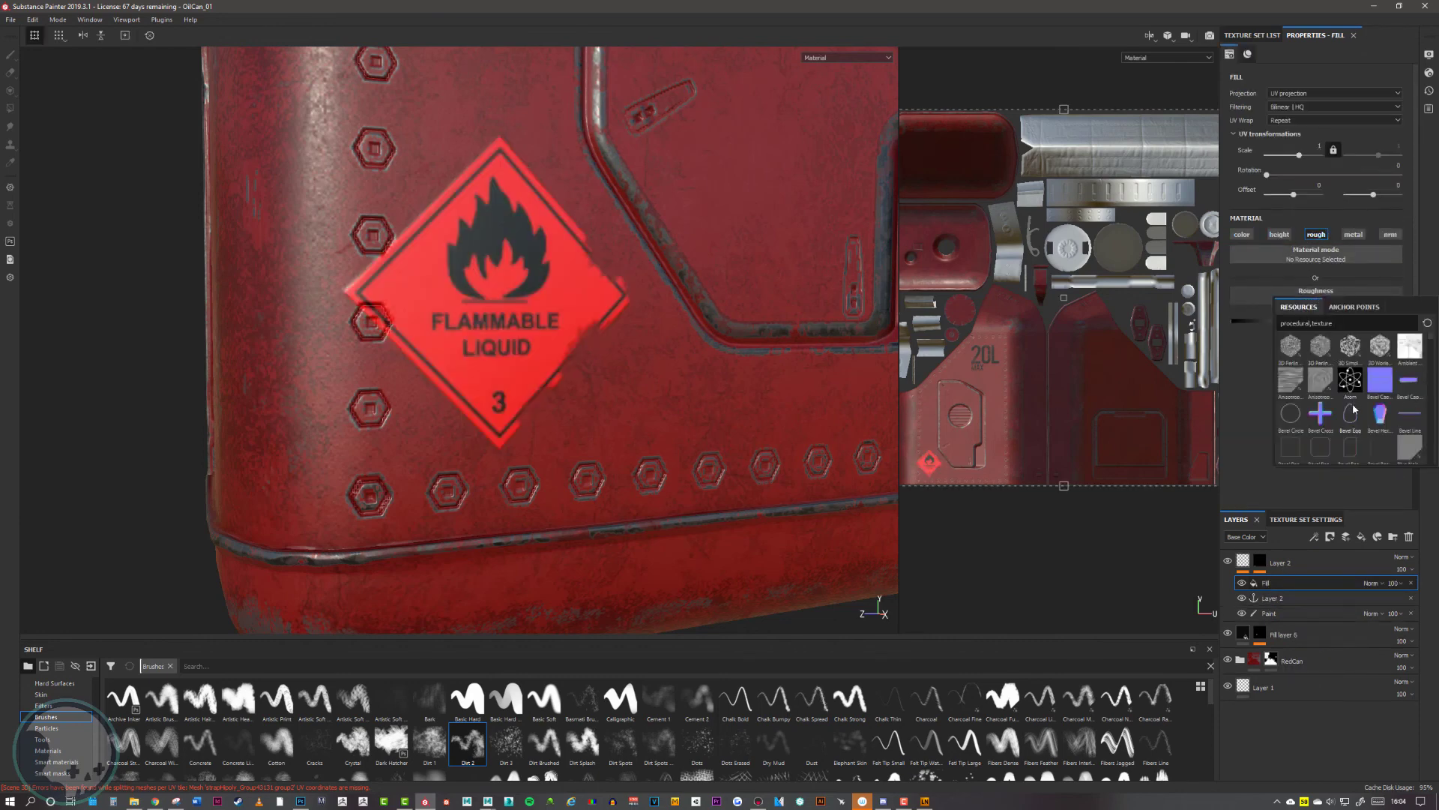
{"action": "scroll", "coordinate": [1354, 409], "scroll_direction": "down", "scroll_amount": 5}
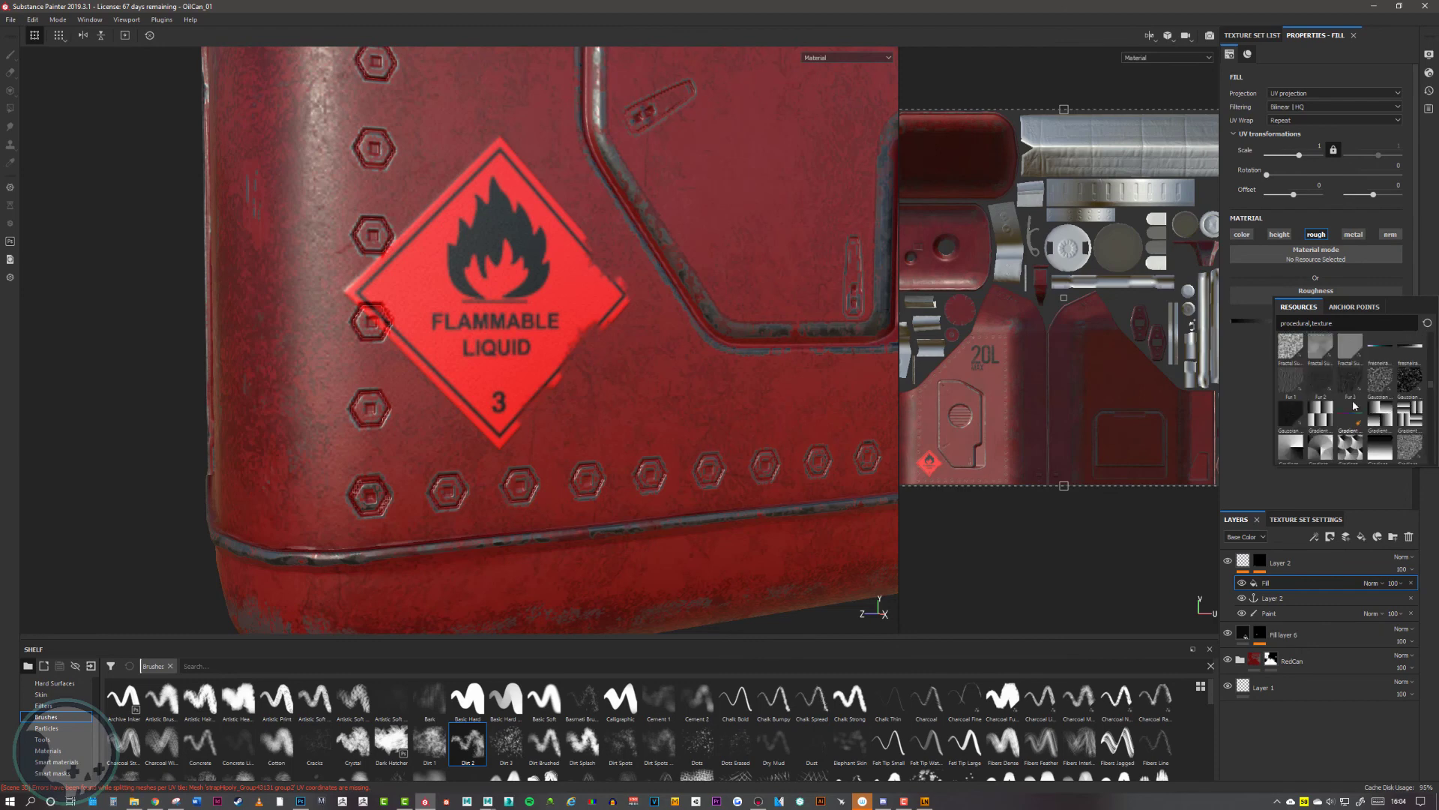
{"action": "scroll", "coordinate": [1354, 406], "scroll_direction": "down", "scroll_amount": 3}
{"action": "left_click", "coordinate": [1324, 405]}
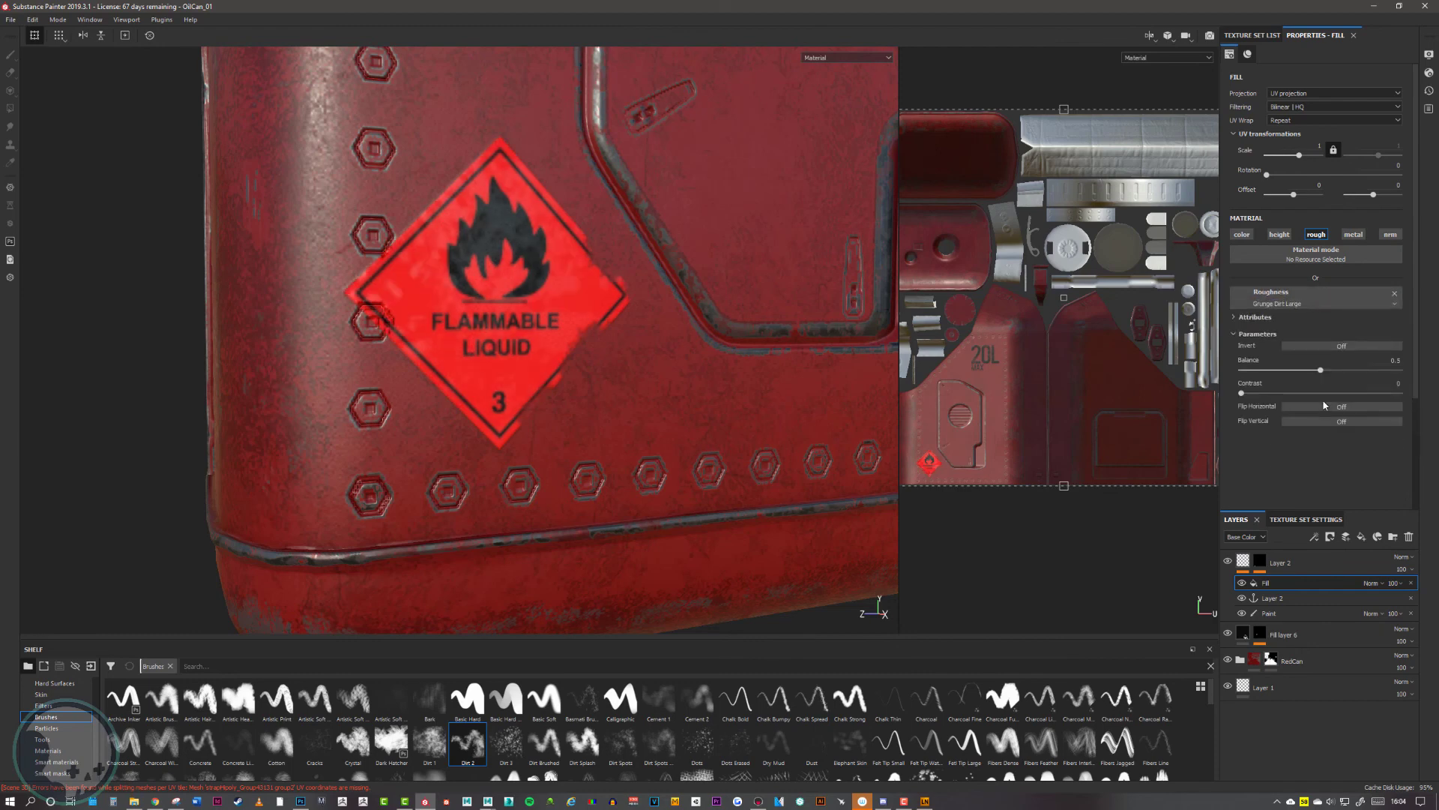
{"action": "left_click_drag", "start_coordinate": [742, 326], "coordinate": [698, 295], "text": "alt"}
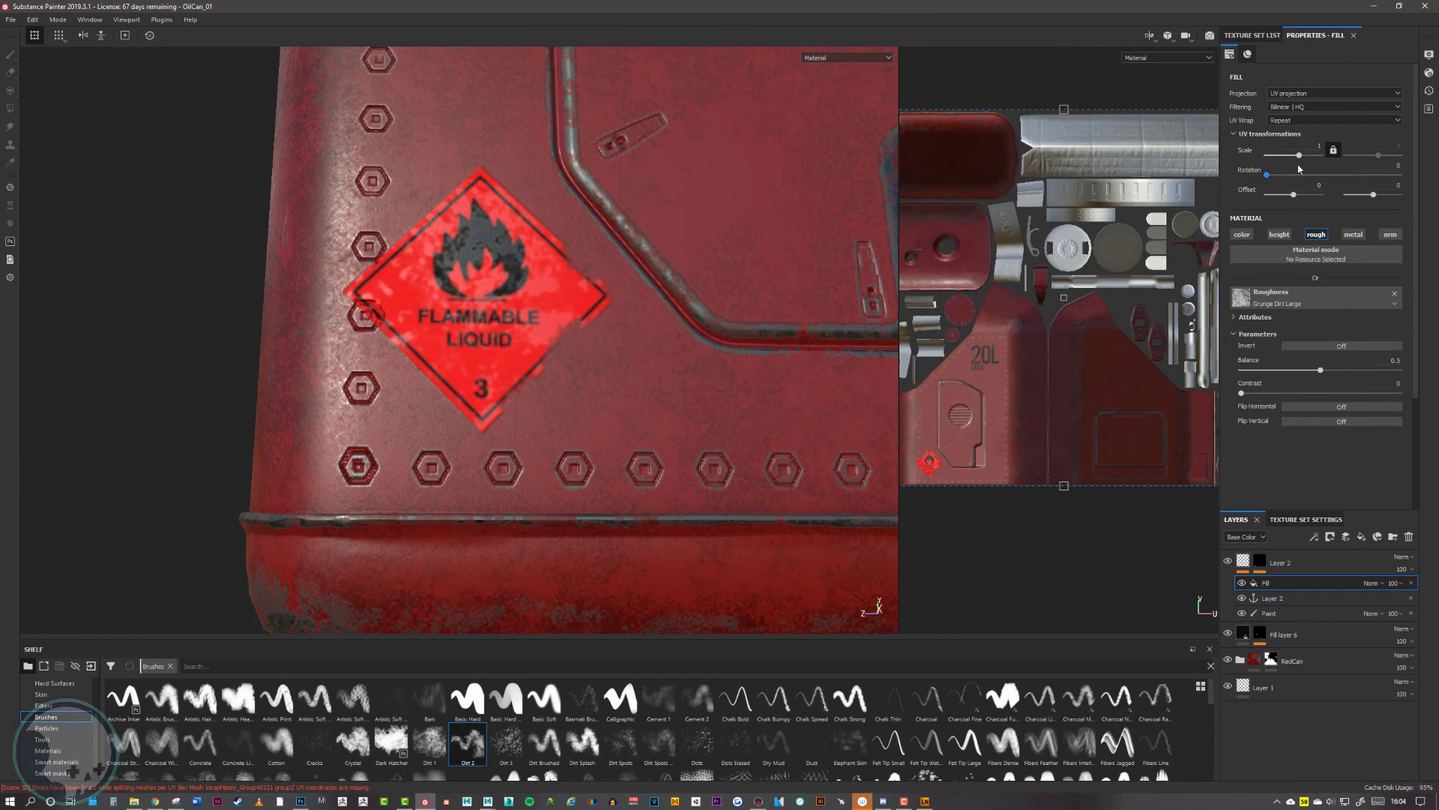
{"action": "left_click_drag", "start_coordinate": [1299, 158], "coordinate": [1280, 156]}
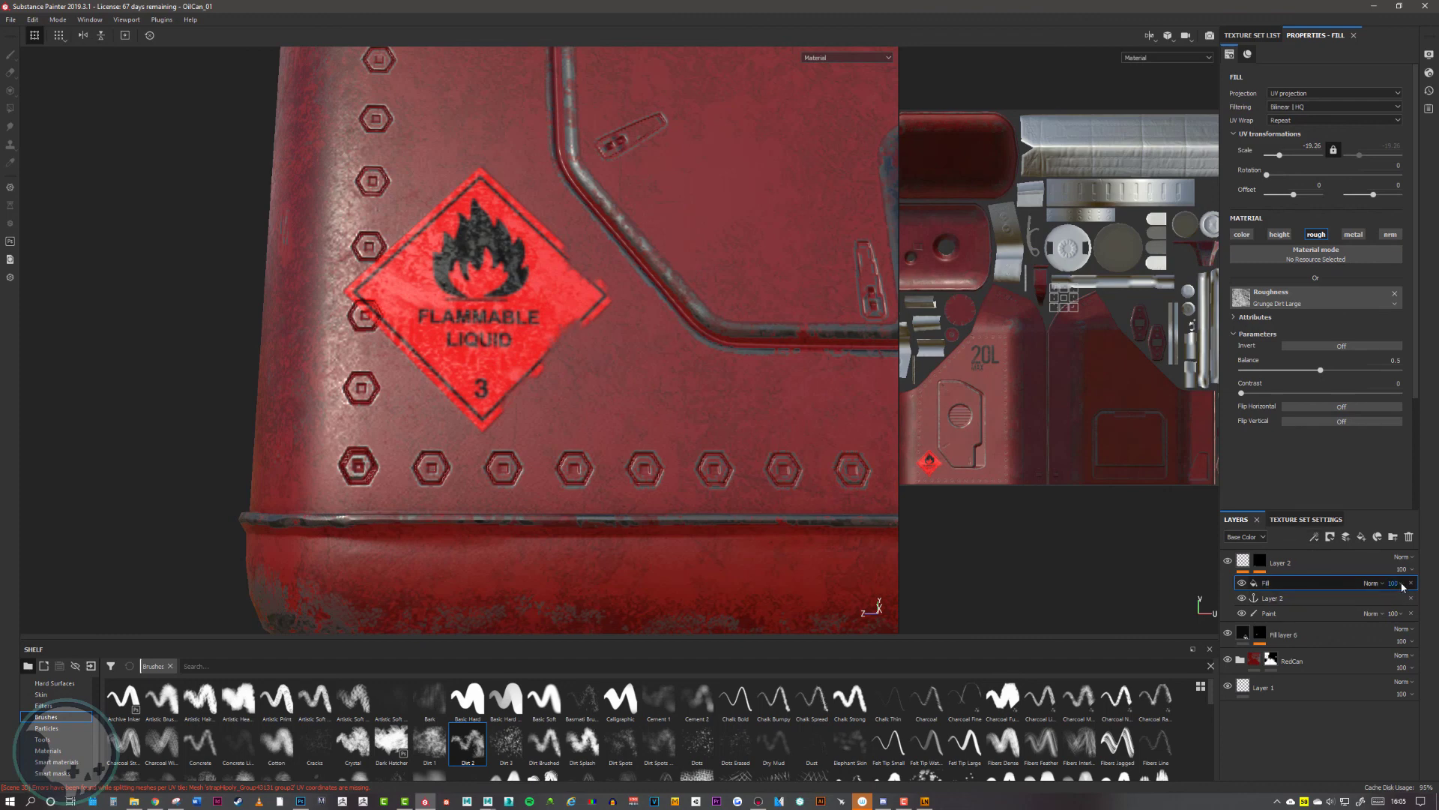
Switch the layer stack to the Roughness channel and lower the grunge fill's opacity to 60
{"action": "left_click_drag", "start_coordinate": [1431, 604], "coordinate": [1419, 608]}
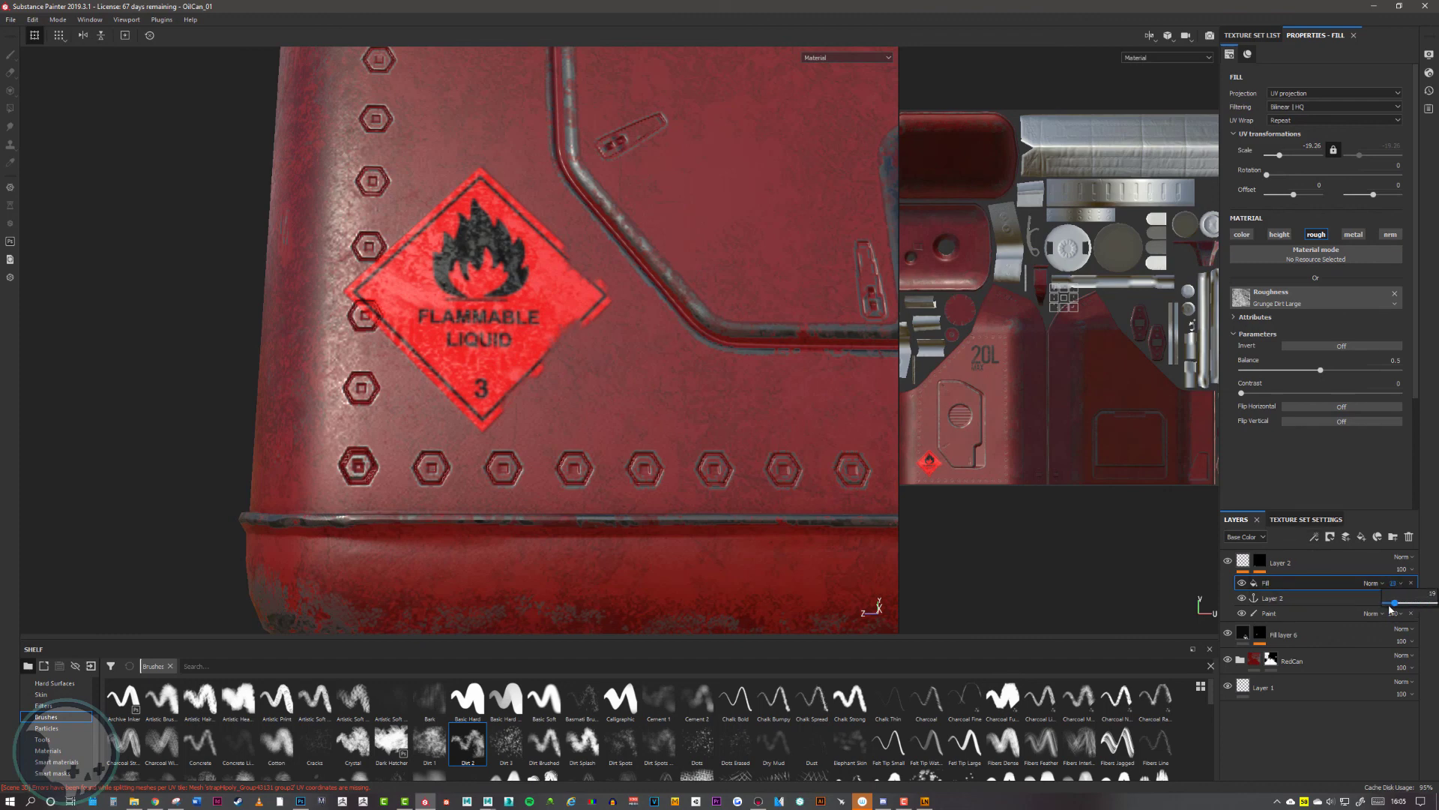
{"action": "left_click", "coordinate": [1259, 537]}
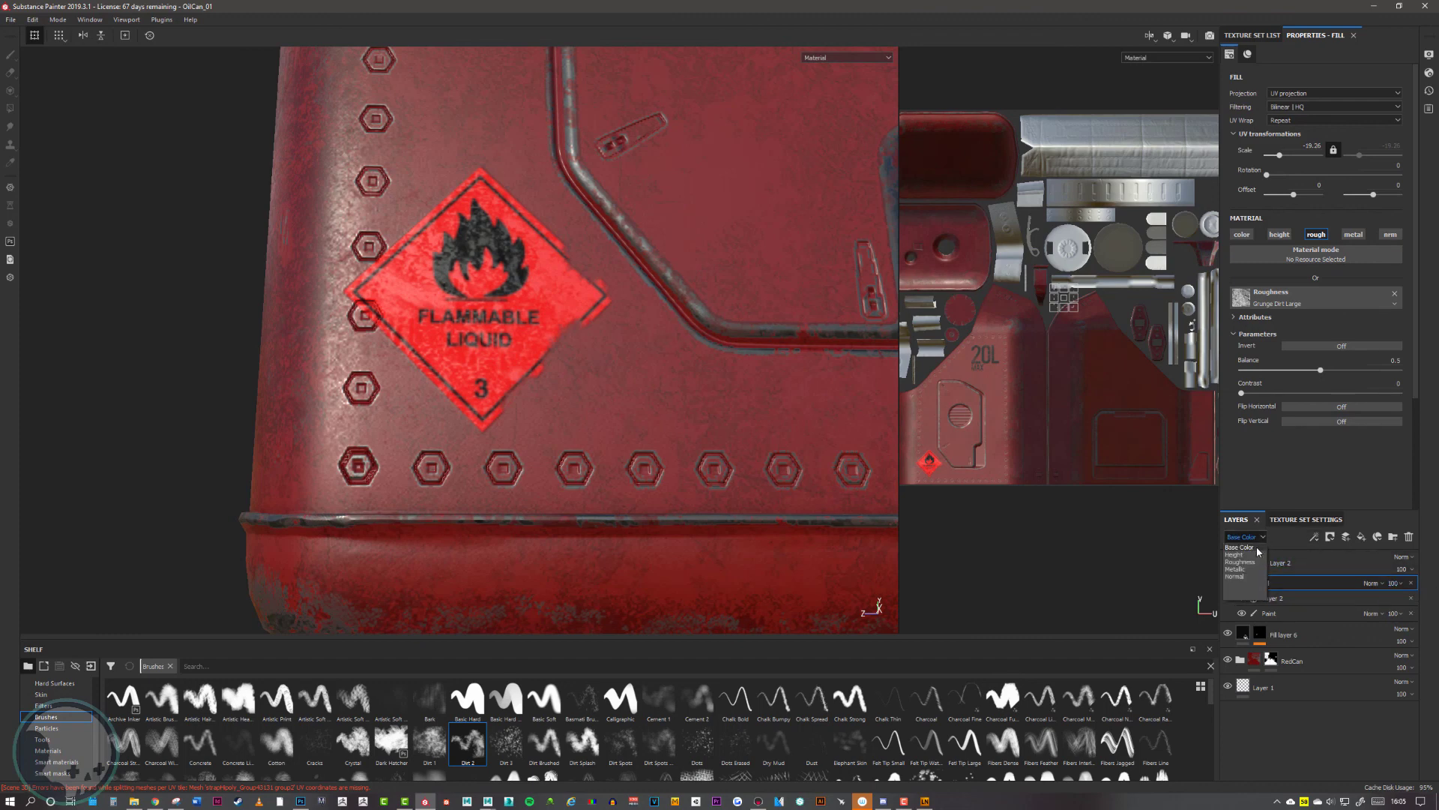
{"action": "left_click", "coordinate": [1250, 562]}
{"action": "left_click", "coordinate": [1396, 583]}
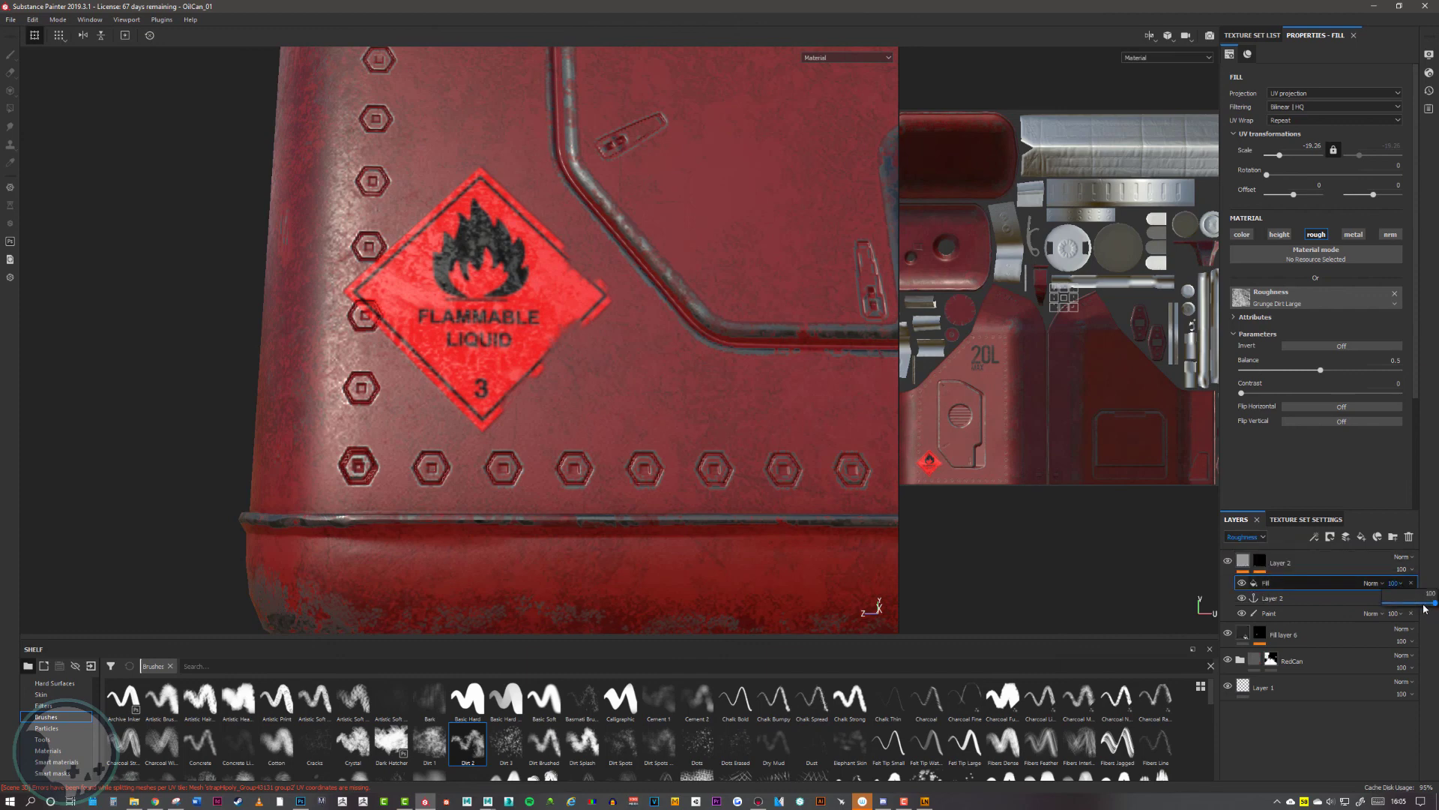
{"action": "mouse_move", "coordinate": [1425, 609]}
{"action": "left_mouse_down"}
{"action": "mouse_move", "coordinate": [1396, 608]}
{"action": "mouse_move", "coordinate": [1419, 607]}
{"action": "left_mouse_up"}
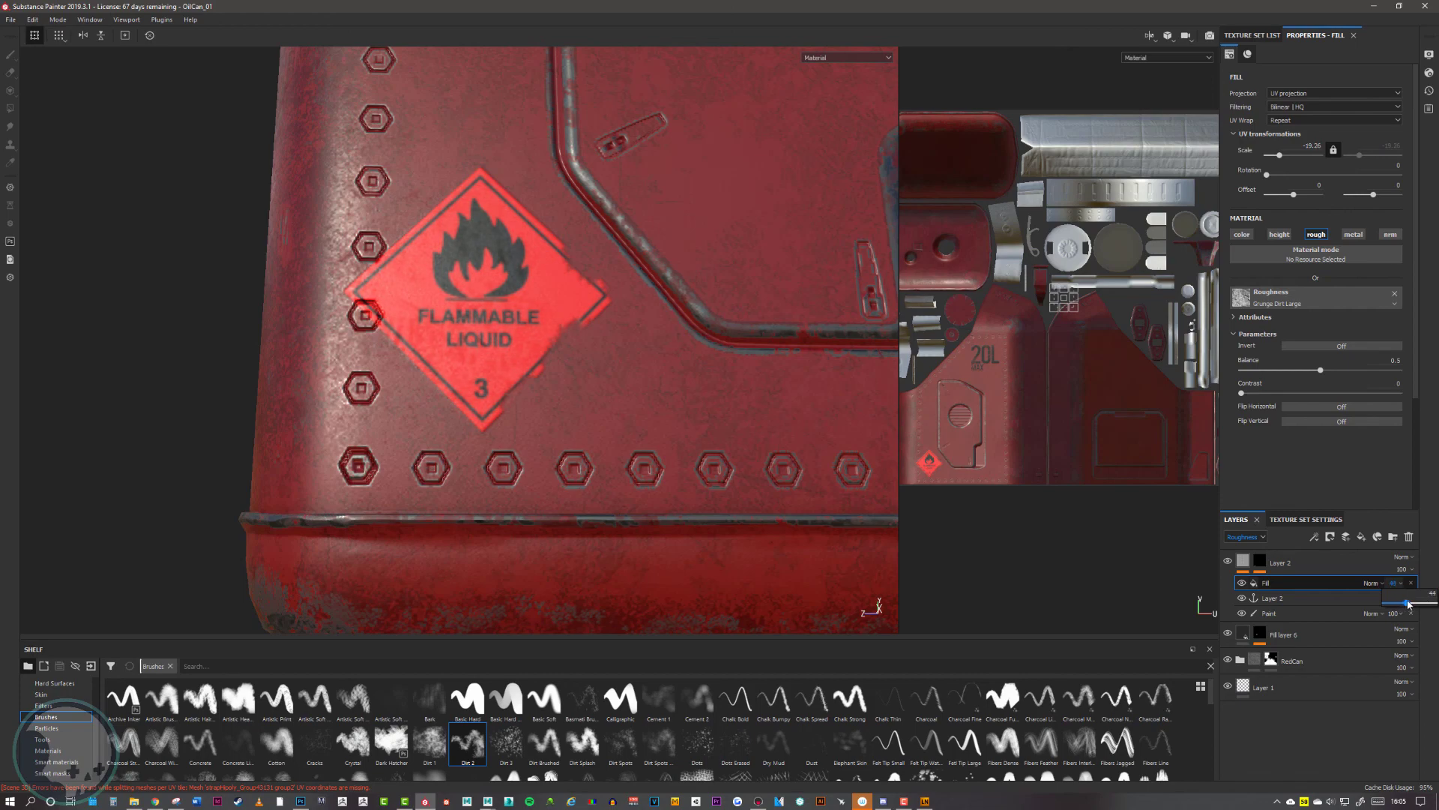
Examine the Flammable Liquid sign's roughness and reflections against the can's paint from several angles and distances
{"action": "left_click_drag", "start_coordinate": [630, 337], "coordinate": [672, 405], "text": "alt"}
{"action": "right_click_drag", "start_coordinate": [672, 405], "coordinate": [293, 330], "text": "alt"}
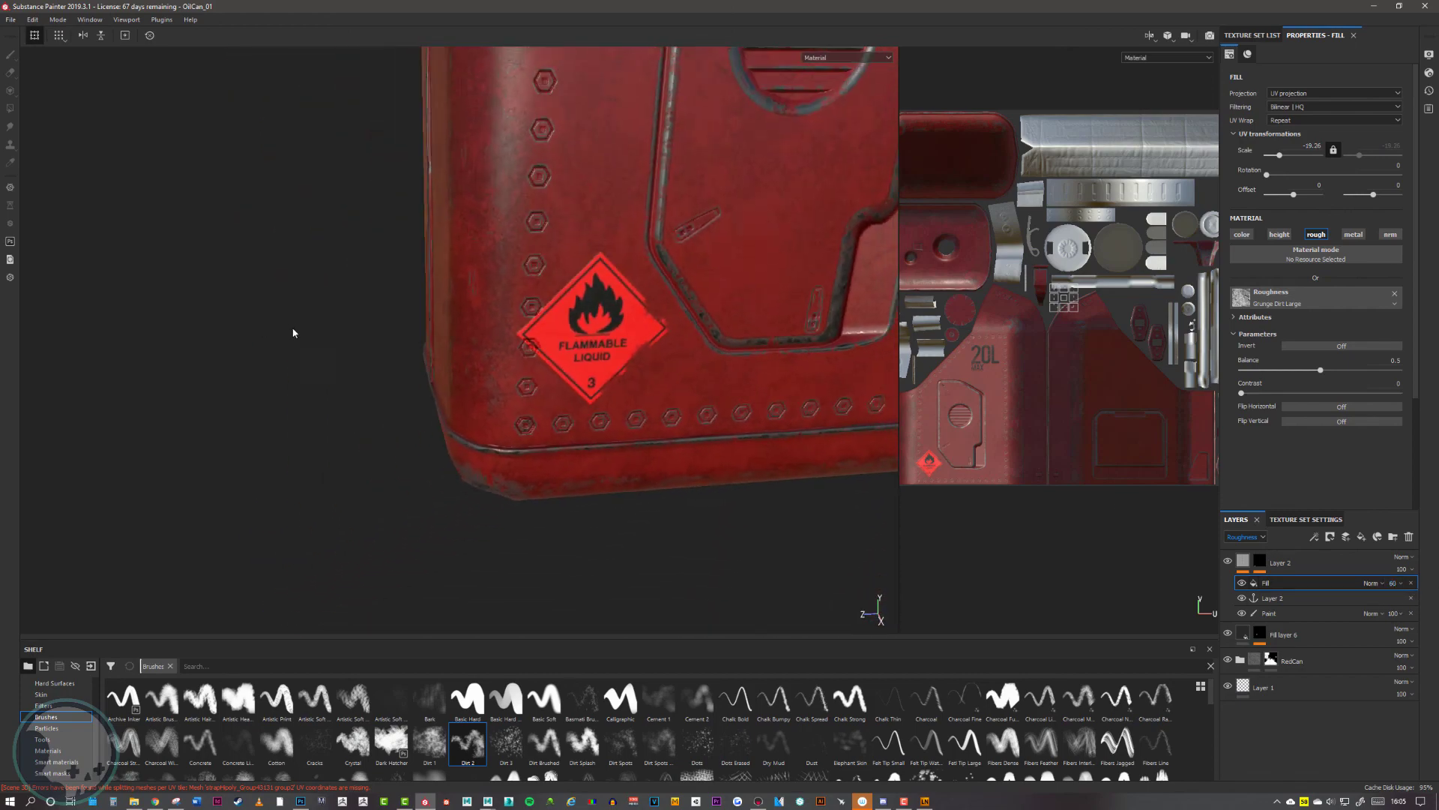
{"action": "left_click_drag", "start_coordinate": [525, 284], "coordinate": [502, 243], "text": "alt"}
{"action": "middle_click_drag", "start_coordinate": [658, 289], "coordinate": [346, 368], "text": "alt"}
{"action": "right_click_drag", "start_coordinate": [480, 360], "coordinate": [412, 328], "text": "alt"}
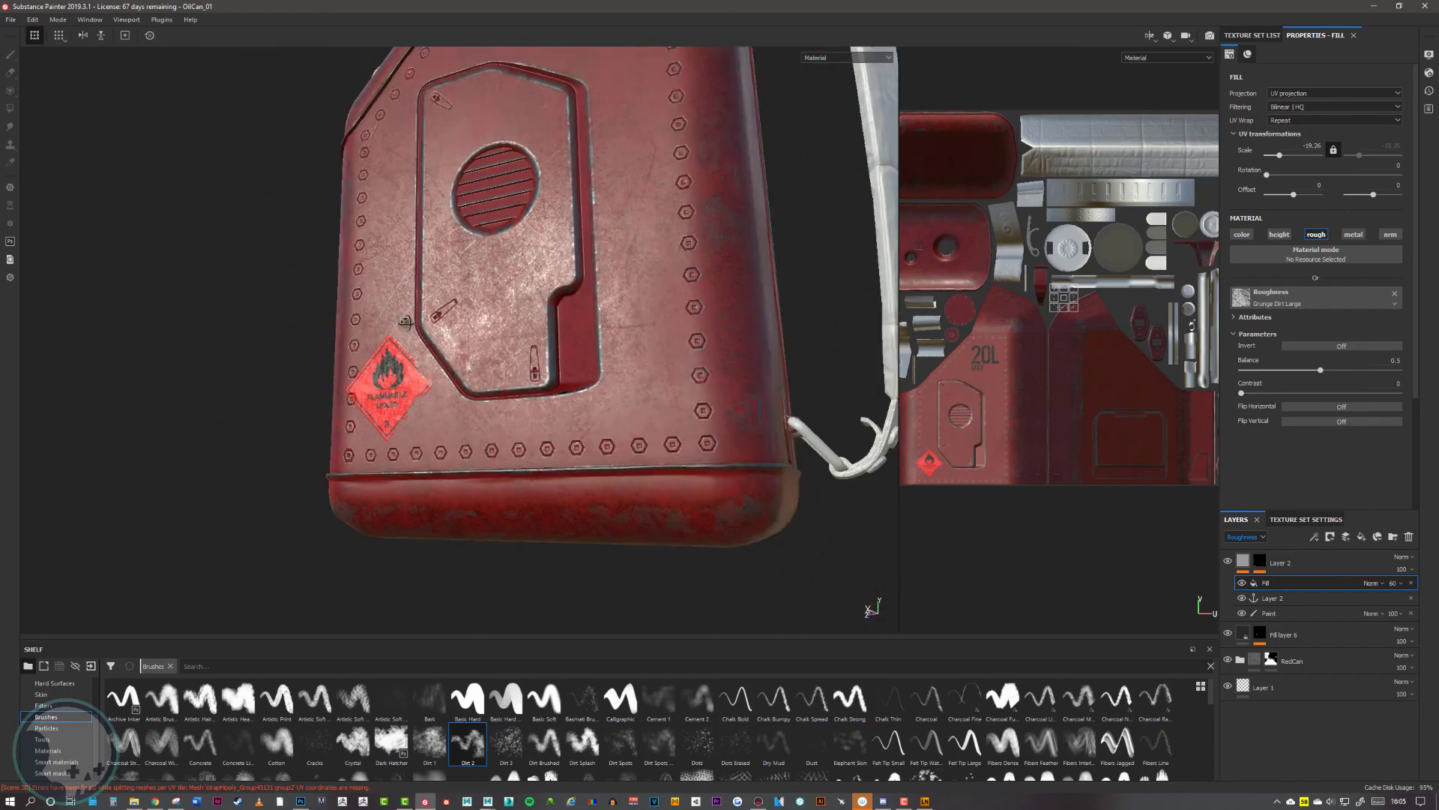
{"action": "left_click_drag", "start_coordinate": [413, 327], "coordinate": [619, 307], "text": "alt"}
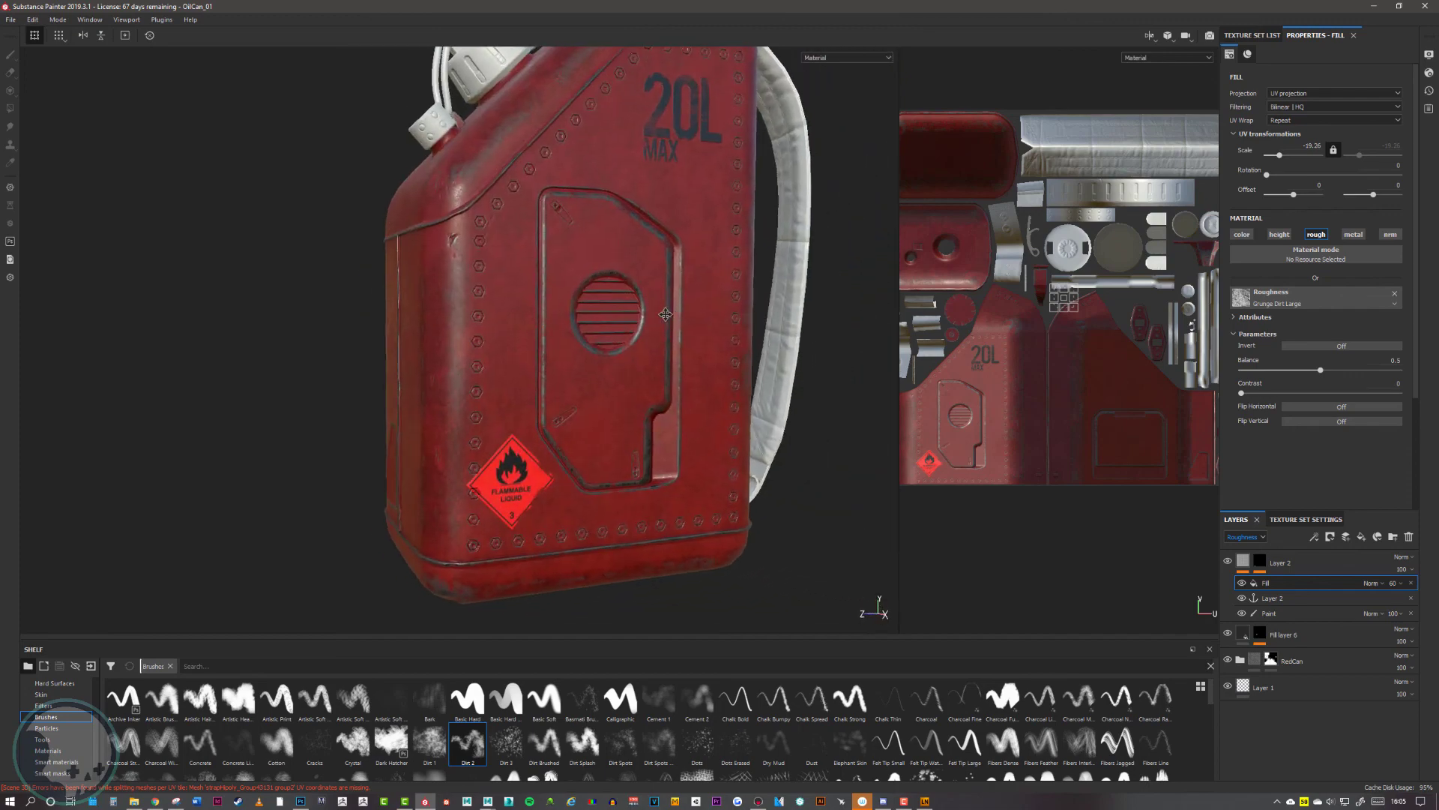
{"action": "middle_click_drag", "start_coordinate": [666, 314], "coordinate": [627, 321], "text": "alt"}
{"action": "left_click_drag", "start_coordinate": [627, 321], "coordinate": [644, 299], "text": "alt"}
{"action": "right_click_drag", "start_coordinate": [643, 299], "coordinate": [897, 316], "text": "alt"}
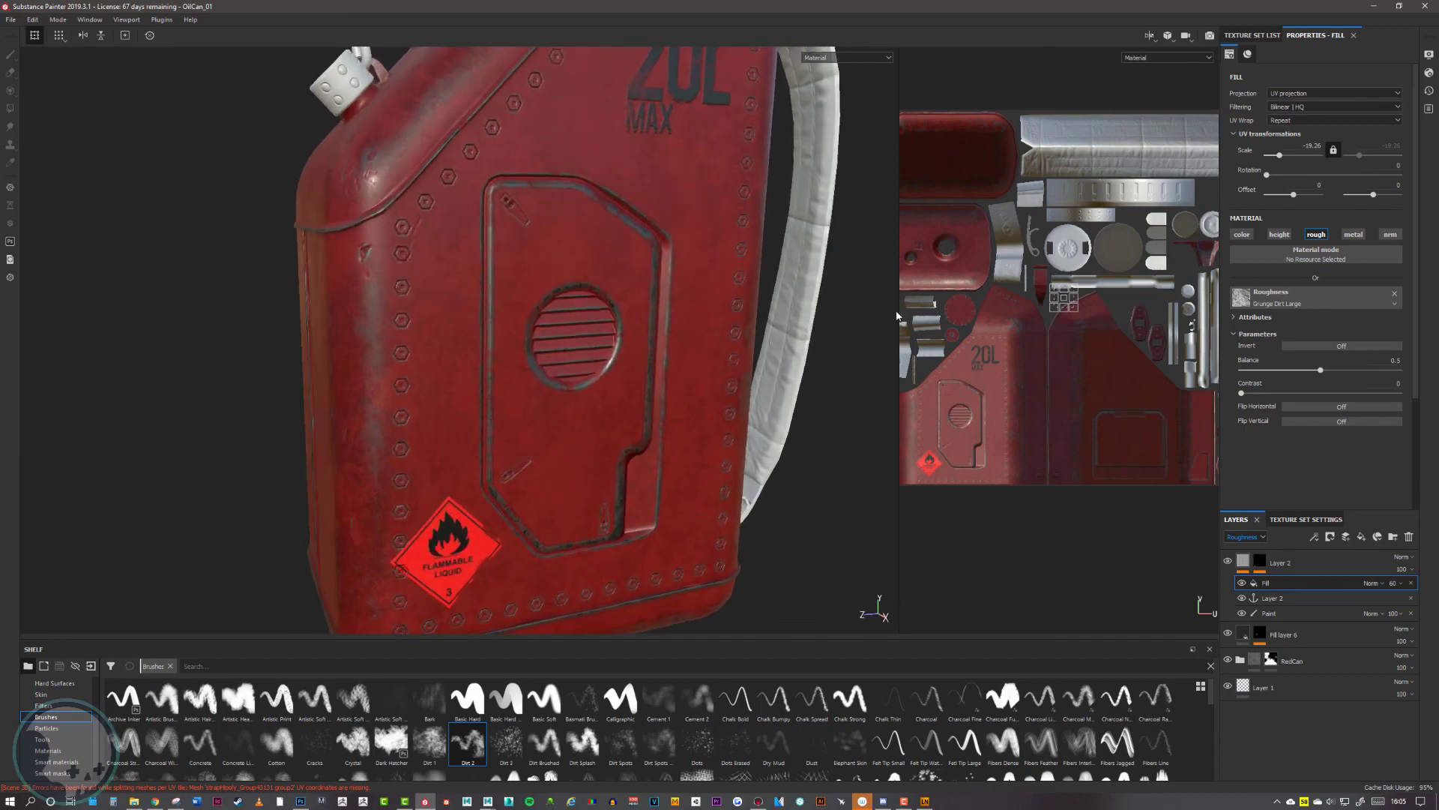
{"action": "left_click_drag", "start_coordinate": [897, 317], "coordinate": [685, 310], "text": "alt"}
{"action": "middle_click_drag", "start_coordinate": [684, 310], "coordinate": [727, 235], "text": "alt"}
{"action": "left_click_drag", "start_coordinate": [630, 300], "coordinate": [877, 330], "text": "alt"}
{"action": "middle_click_drag", "start_coordinate": [551, 375], "coordinate": [630, 283], "text": "alt"}
{"action": "left_click_drag", "start_coordinate": [630, 282], "coordinate": [382, 303], "text": "alt"}
{"action": "right_click_drag", "start_coordinate": [382, 304], "coordinate": [420, 308], "text": "alt"}
{"action": "left_click_drag", "start_coordinate": [420, 308], "coordinate": [649, 273], "text": "alt"}
{"action": "middle_click_drag", "start_coordinate": [649, 273], "coordinate": [636, 360], "text": "alt"}
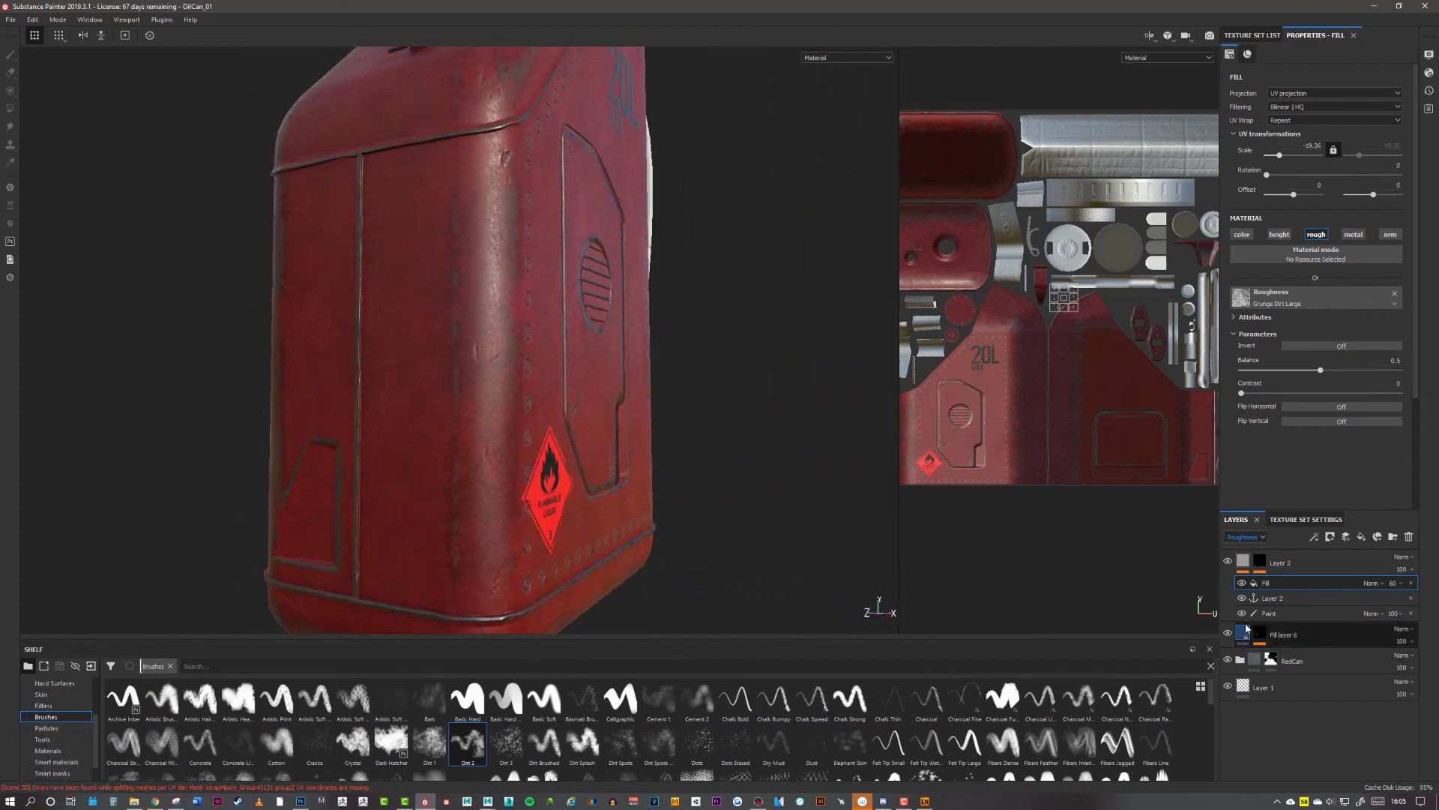